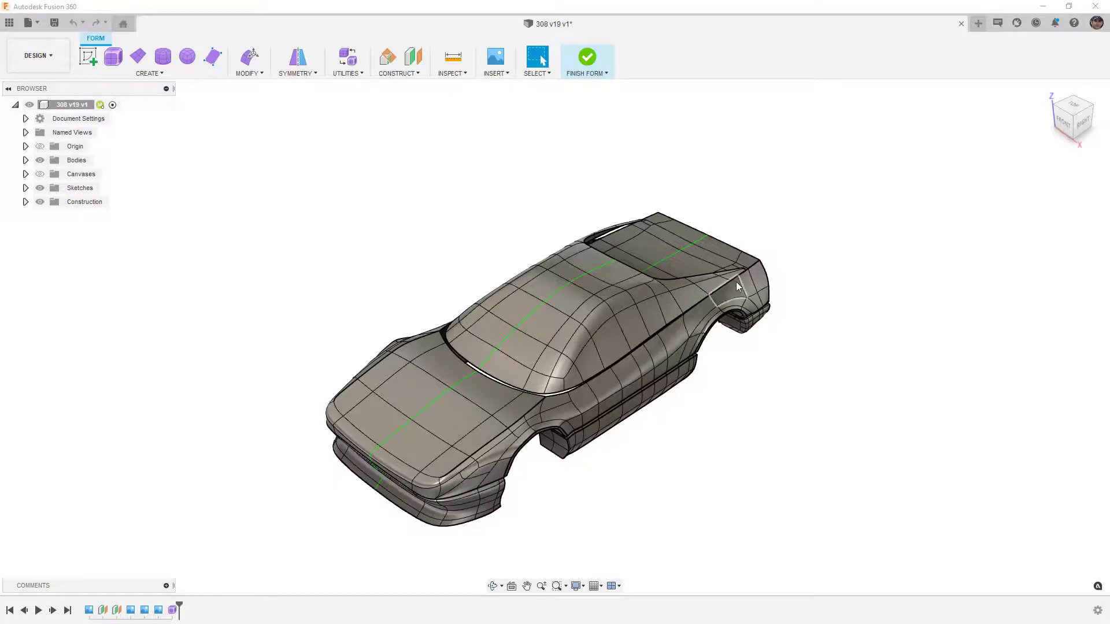
Switch the car body to faceted box display and orbit to a top-down front view
mouse_move(736, 283)
middle_mouse_down("shift")
mouse_move(736, 319)
mouse_move(727, 281)
middle_mouse_up("shift")
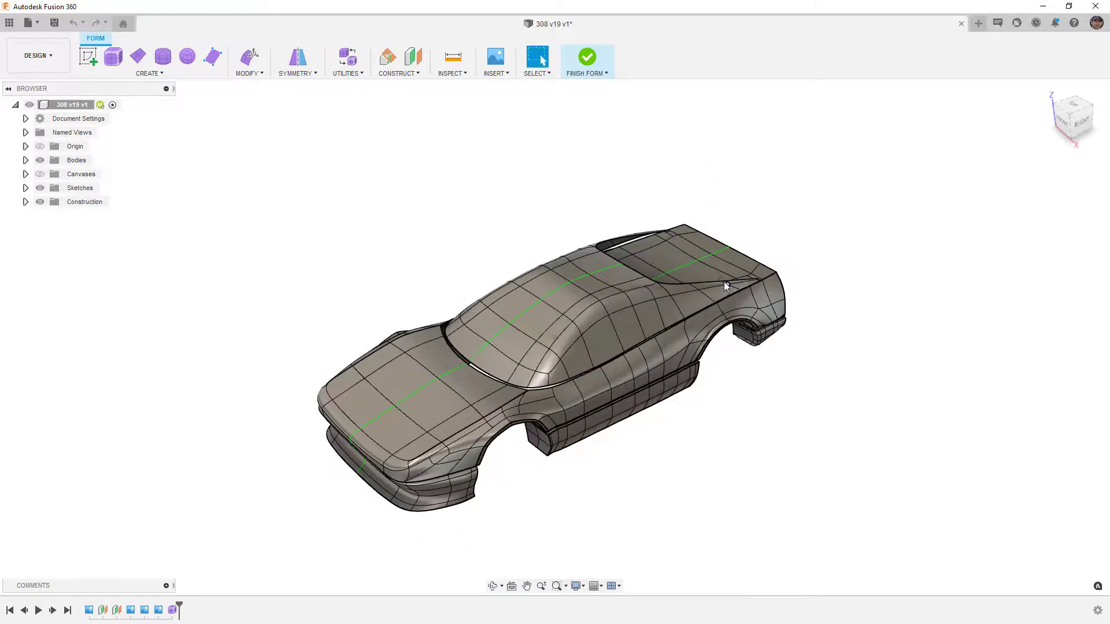
left_click(638, 359)
key("alt+1")
left_click(615, 318)
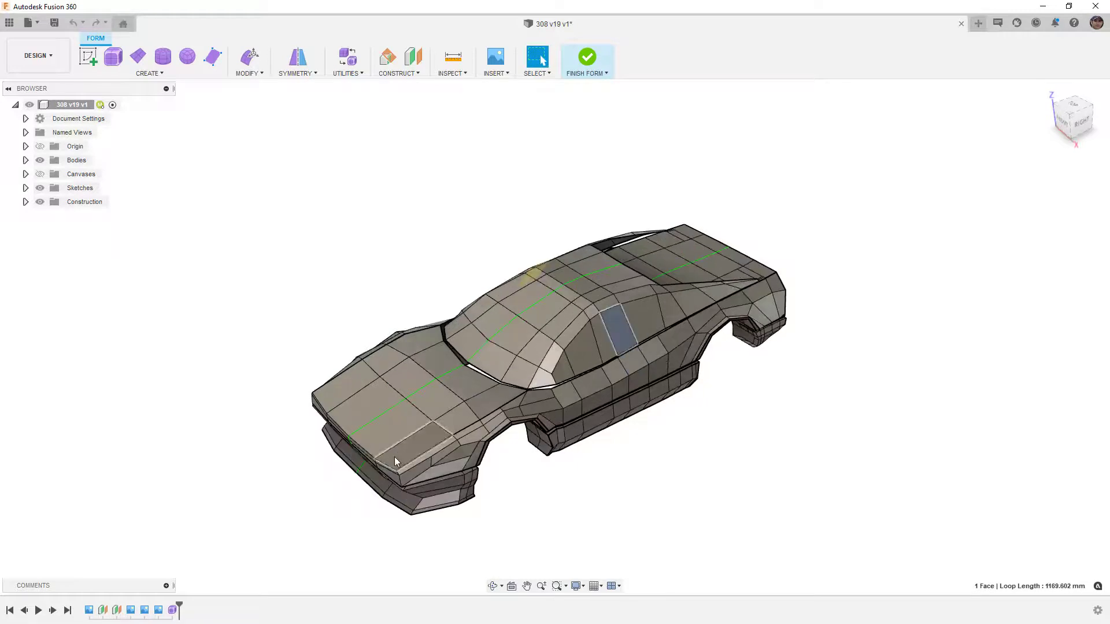
scroll(389, 466, "up", 3)
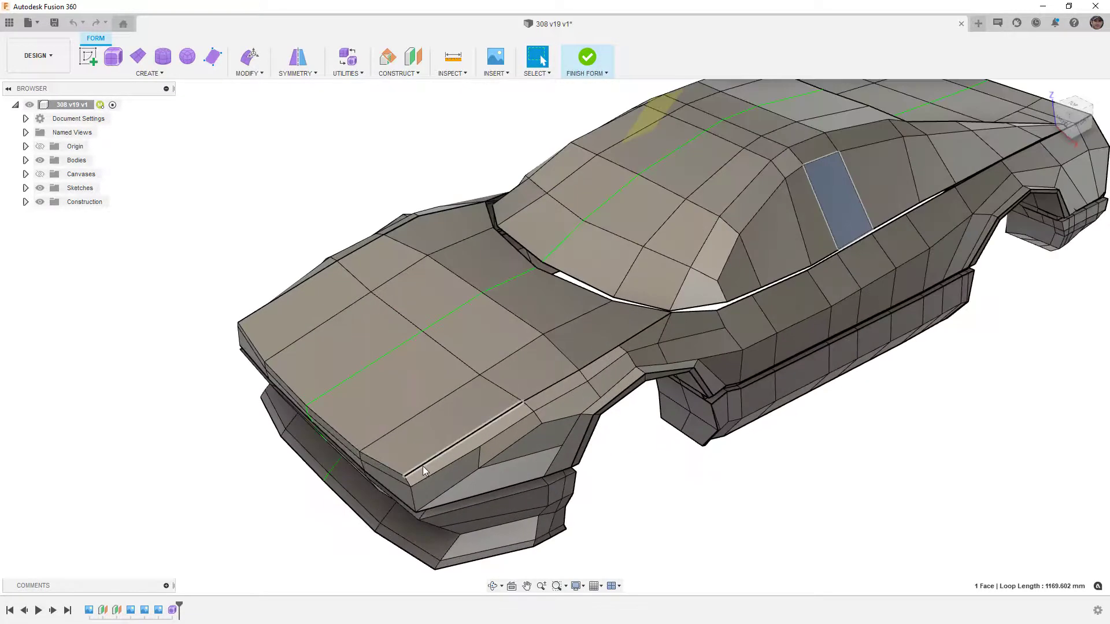
middle_click_drag(690, 359, 729, 350, "shift")
middle_click_drag(456, 439, 641, 368, "shift")
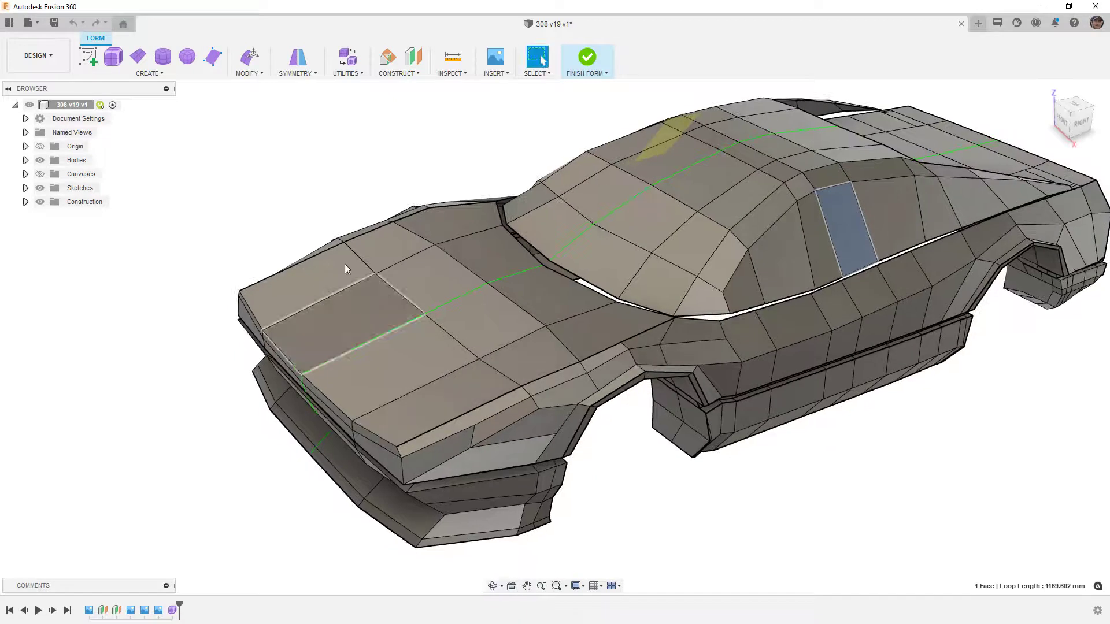
Uncrease the four edges running along the hood's side line
left_click(249, 69)
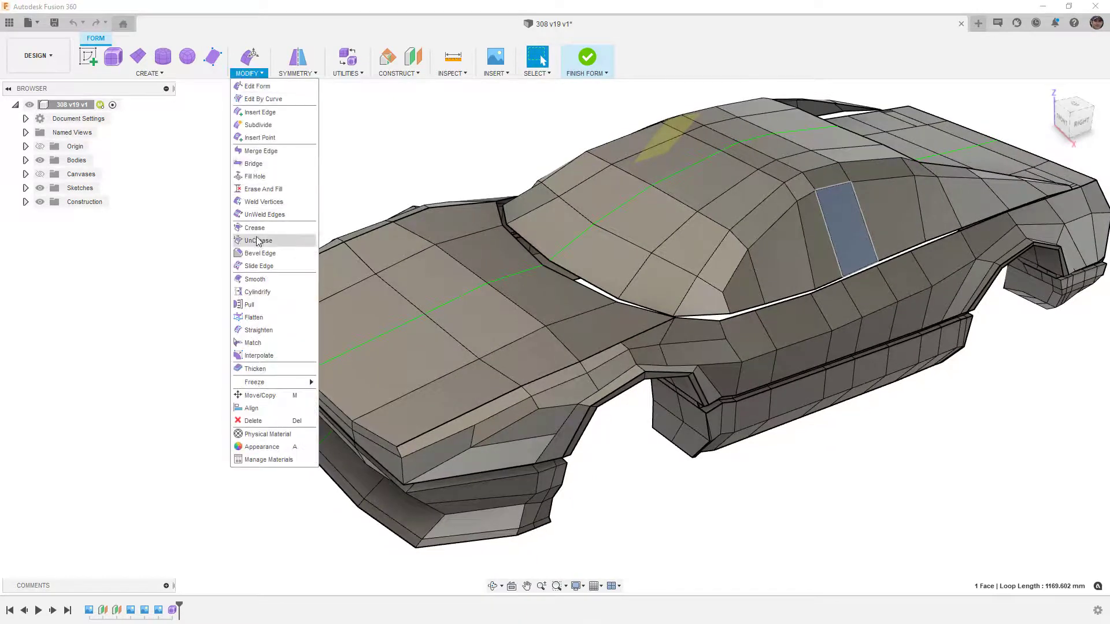
left_click(269, 225)
left_click(492, 391)
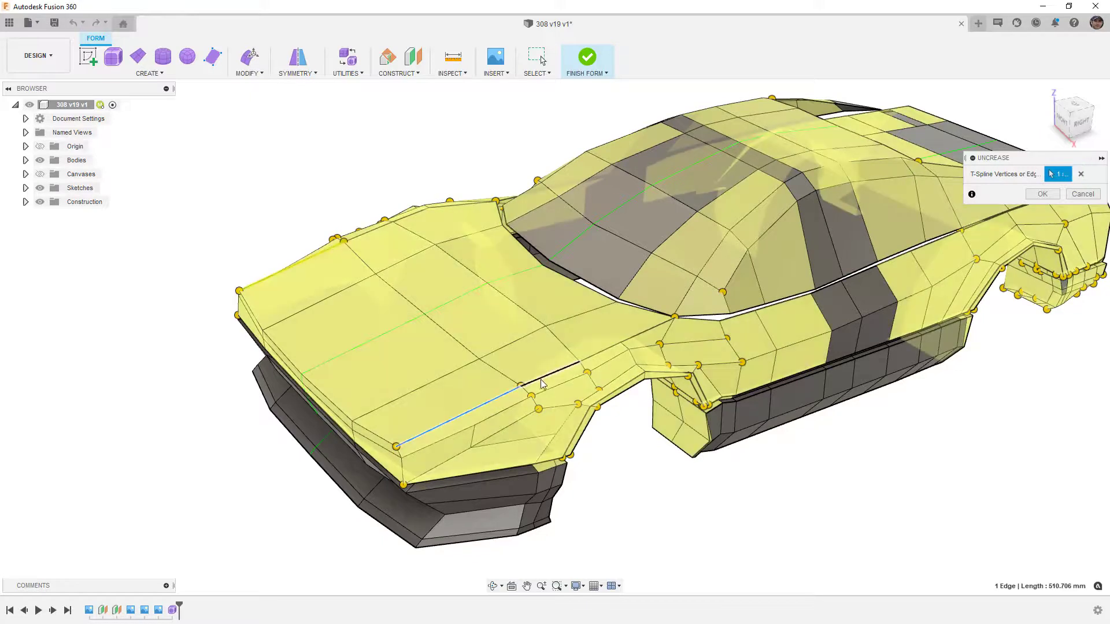
left_click(571, 365)
left_click(589, 358)
left_click(636, 334)
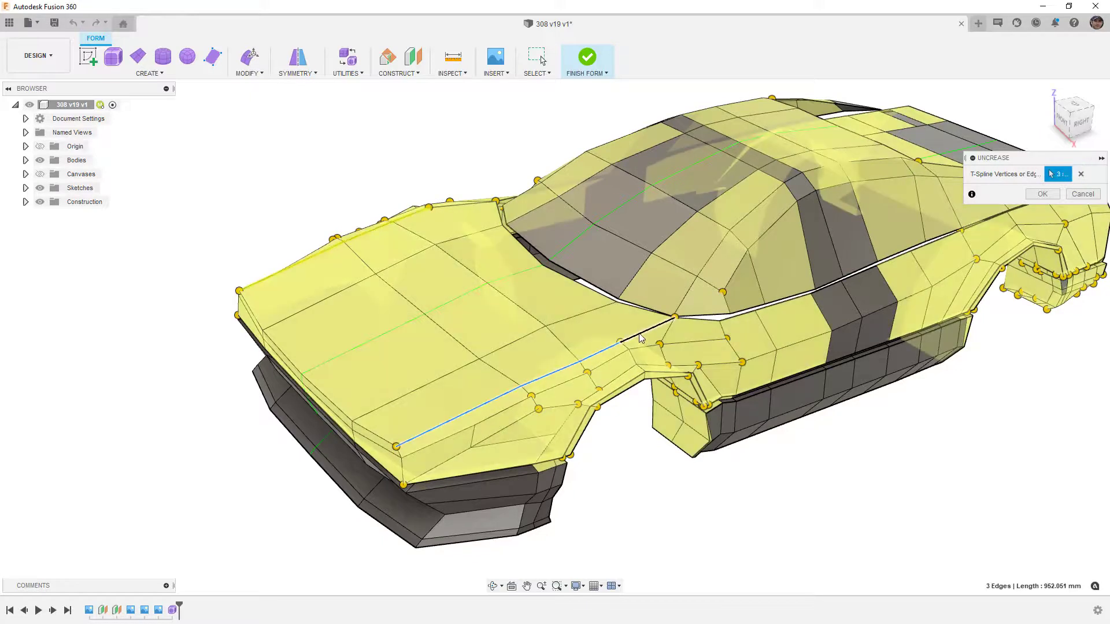
left_click(1036, 194)
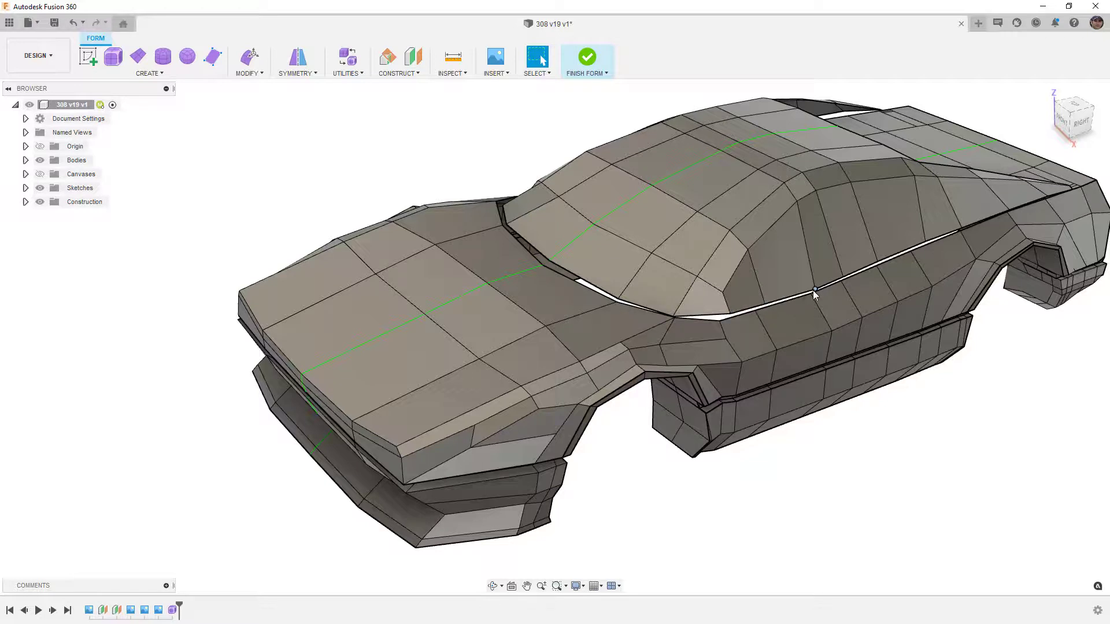
middle_click_drag(868, 266, 630, 341, "shift")
mouse_move(821, 312)
middle_mouse_down("shift")
mouse_move(729, 300)
mouse_move(760, 289)
mouse_move(811, 305)
middle_mouse_up("shift")
scroll(736, 346, "up", 5)
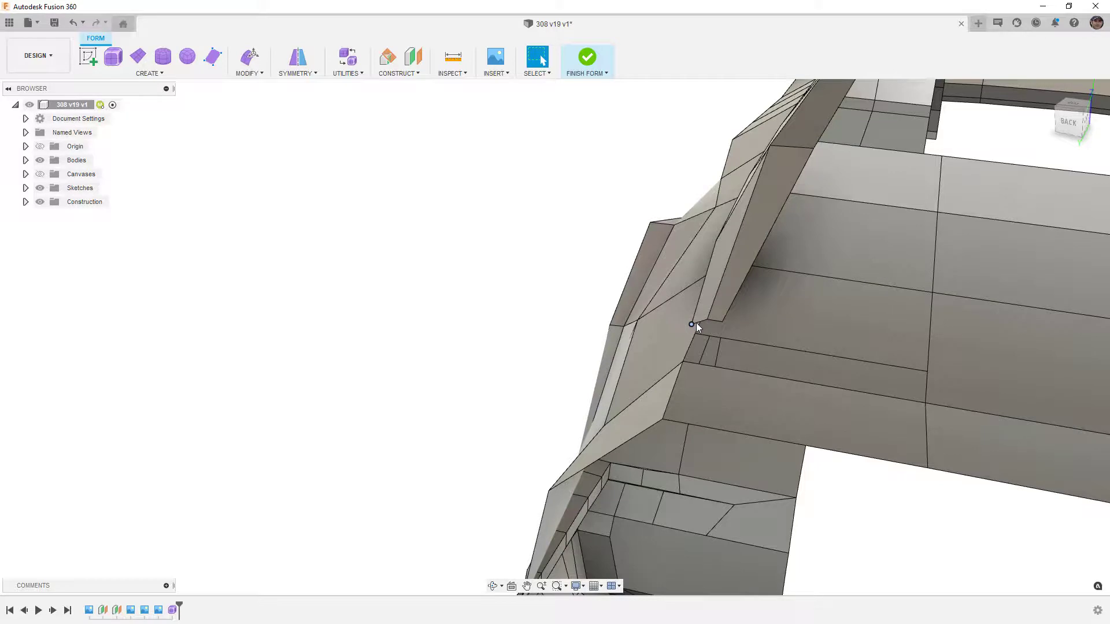
scroll(689, 362, "down", 3)
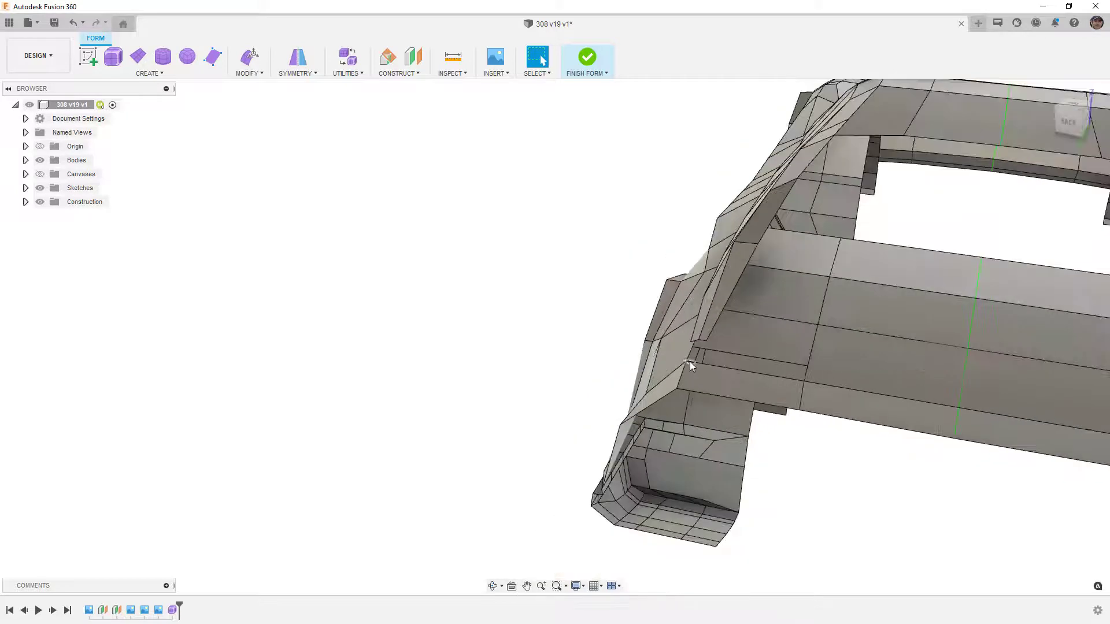
middle_click_drag(702, 376, 737, 379, "shift")
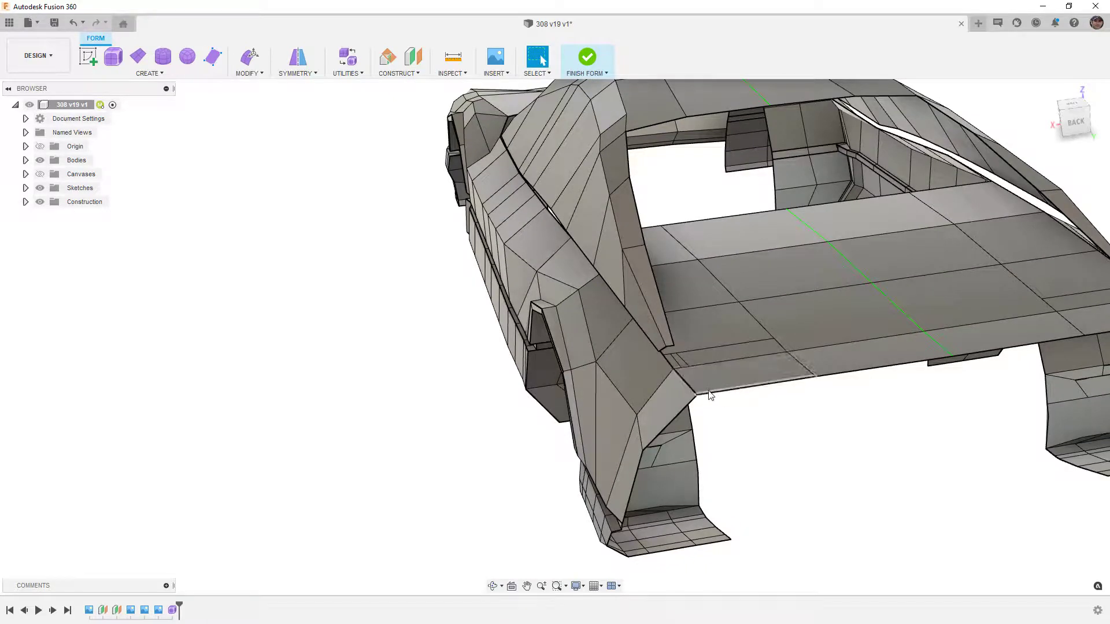
scroll(709, 392, "up", 3)
middle_click_drag(709, 361, 549, 298, "shift")
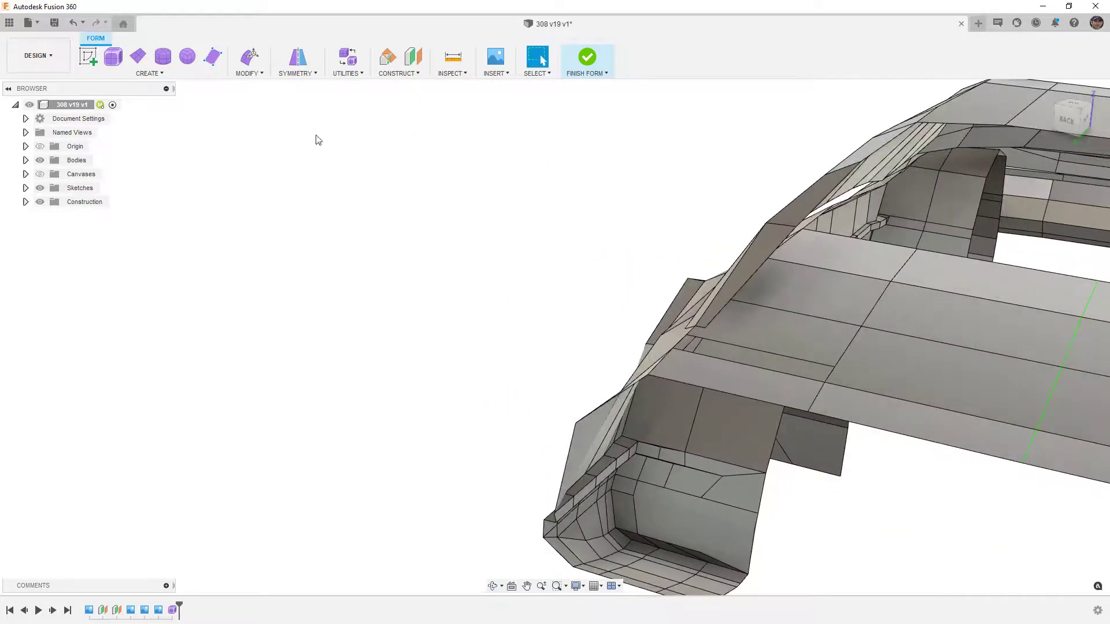
Insert two new edges across the rear panel with Insert Point
left_click(249, 68)
left_click(281, 144)
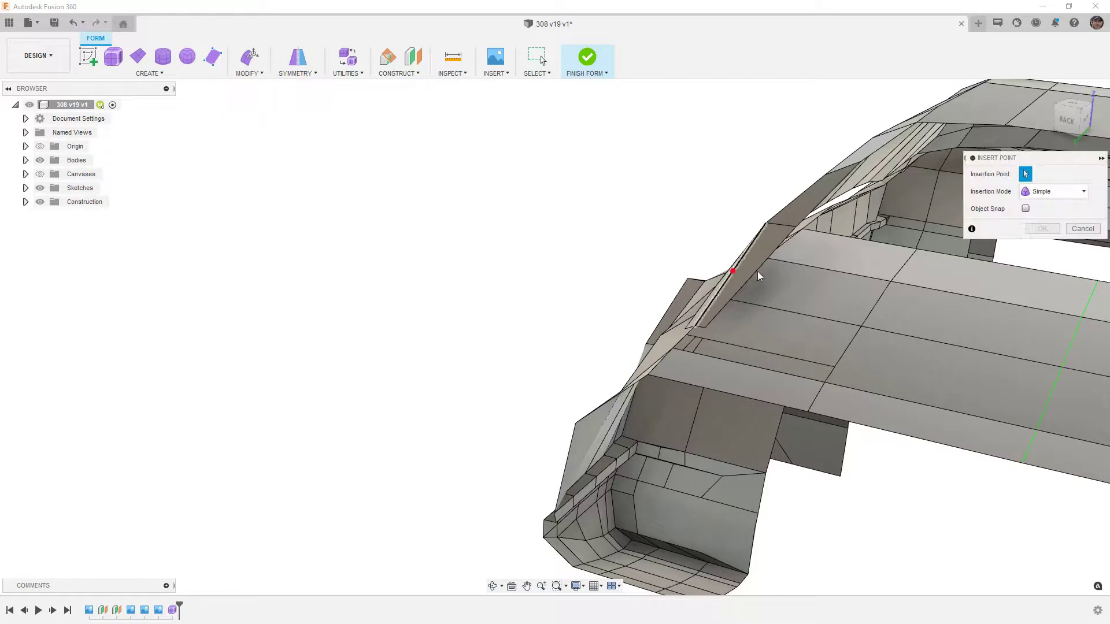
left_click(693, 352)
left_click(675, 381)
left_click(1042, 228)
right_click(600, 335)
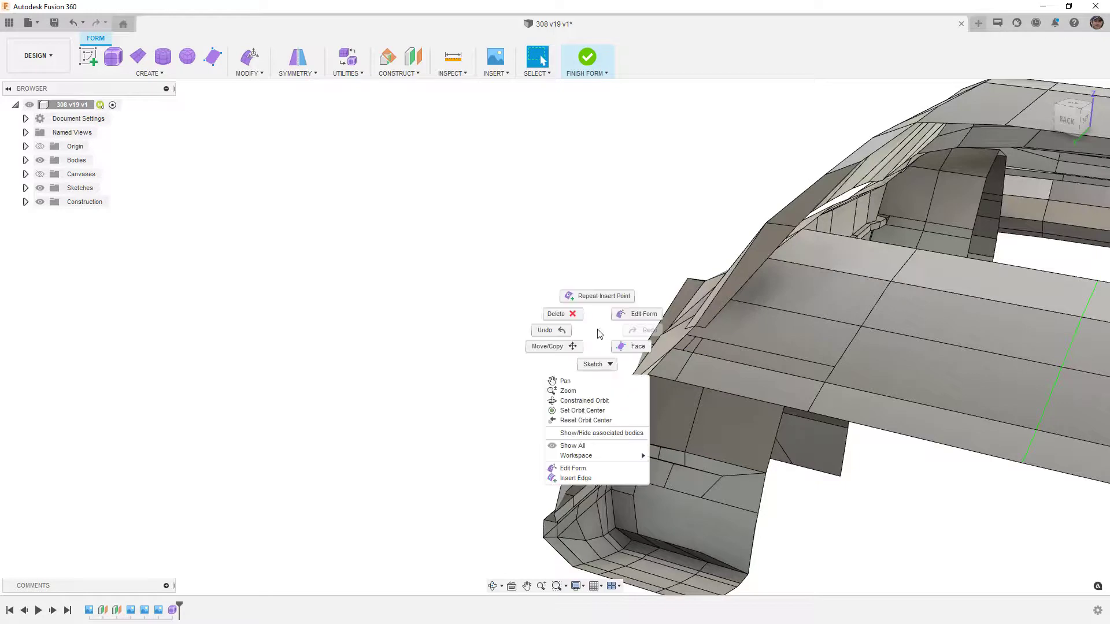
left_click(601, 297)
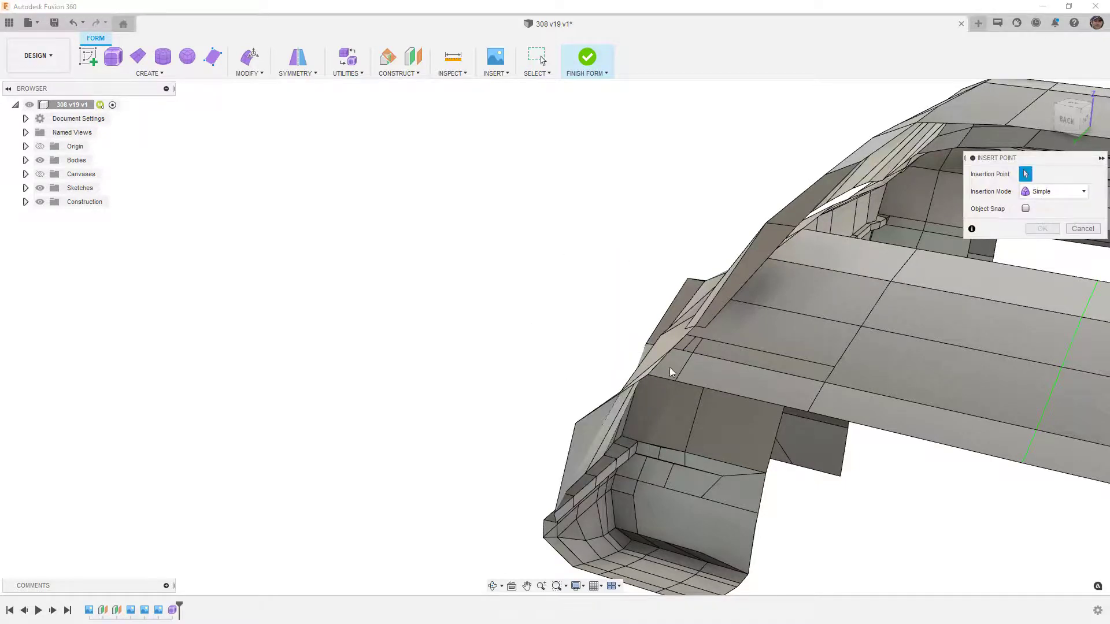
left_click(683, 349)
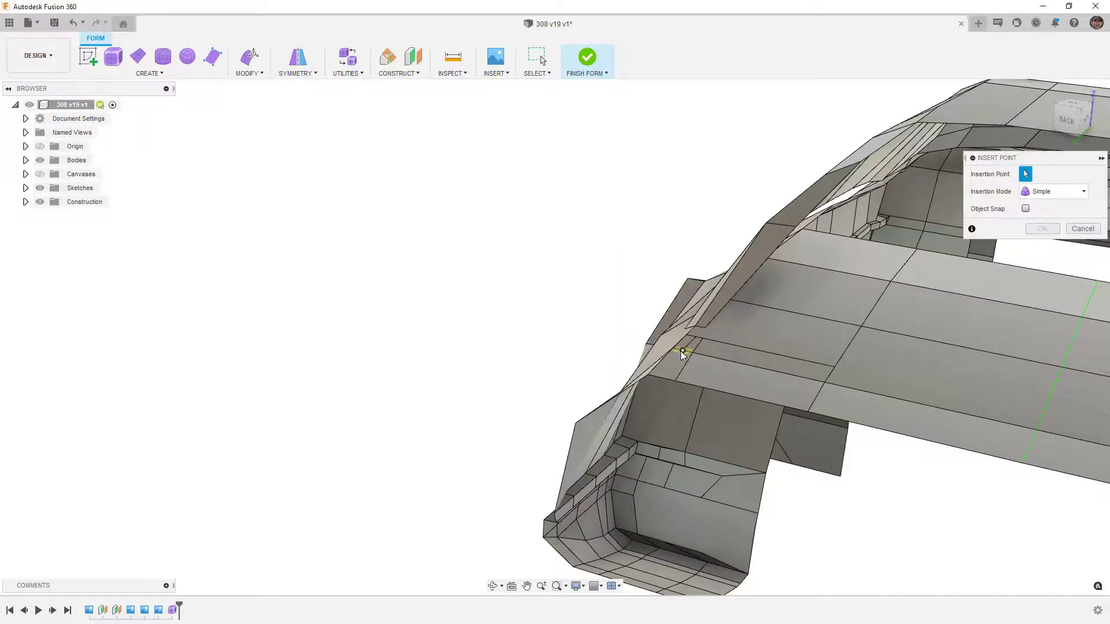
left_click(662, 378)
left_click(1042, 228)
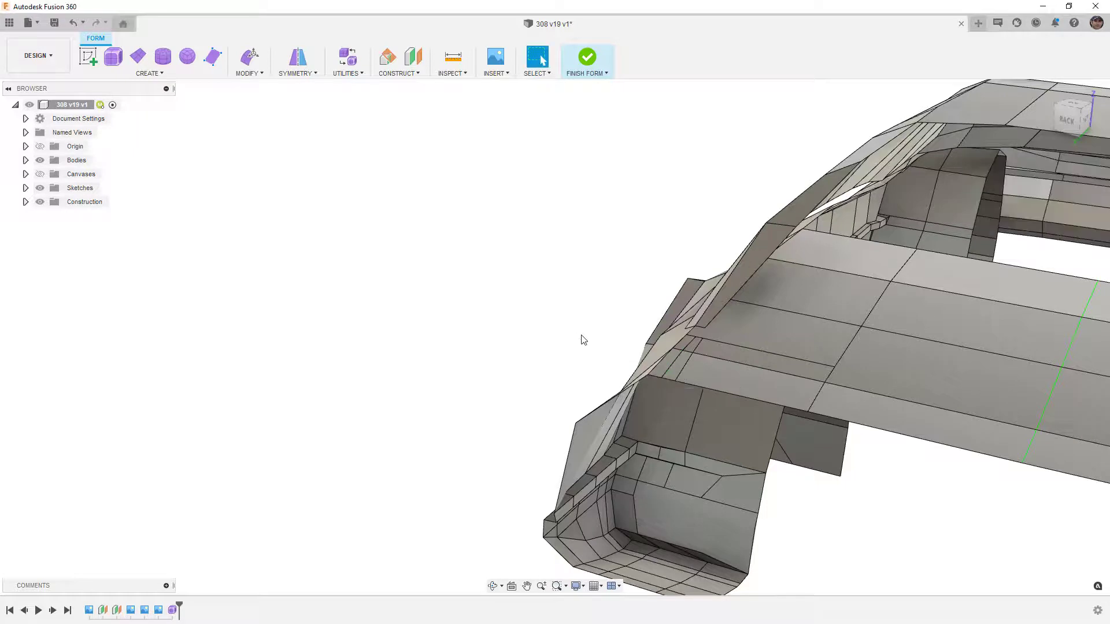
Insert another edge across the rear deck's side strip
right_click(582, 311)
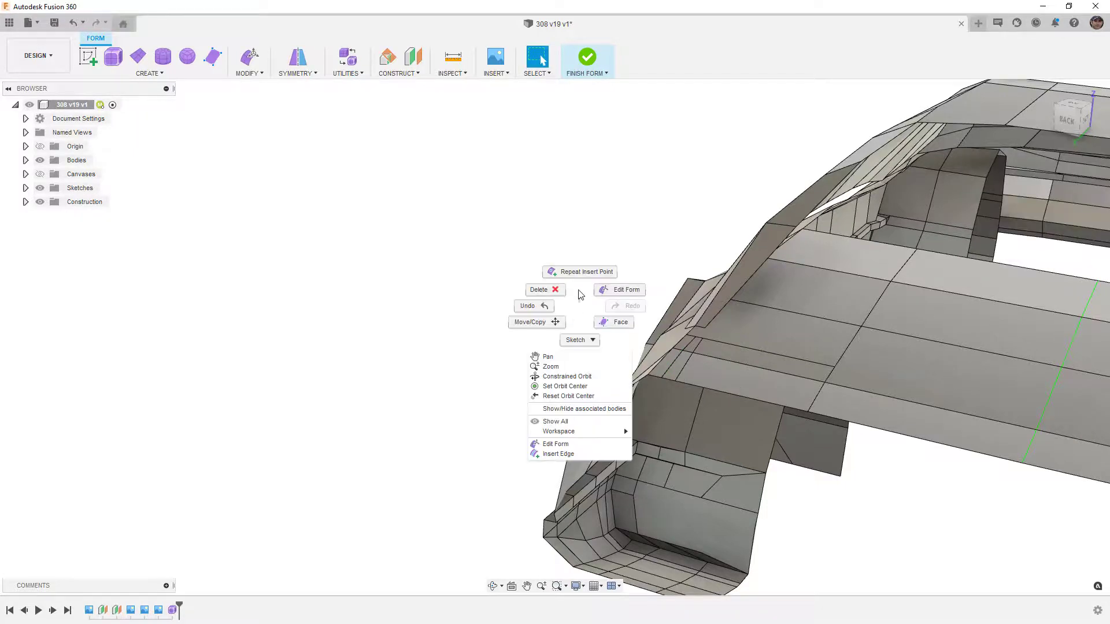
left_click(584, 276)
middle_click_drag(815, 321, 778, 325, "shift")
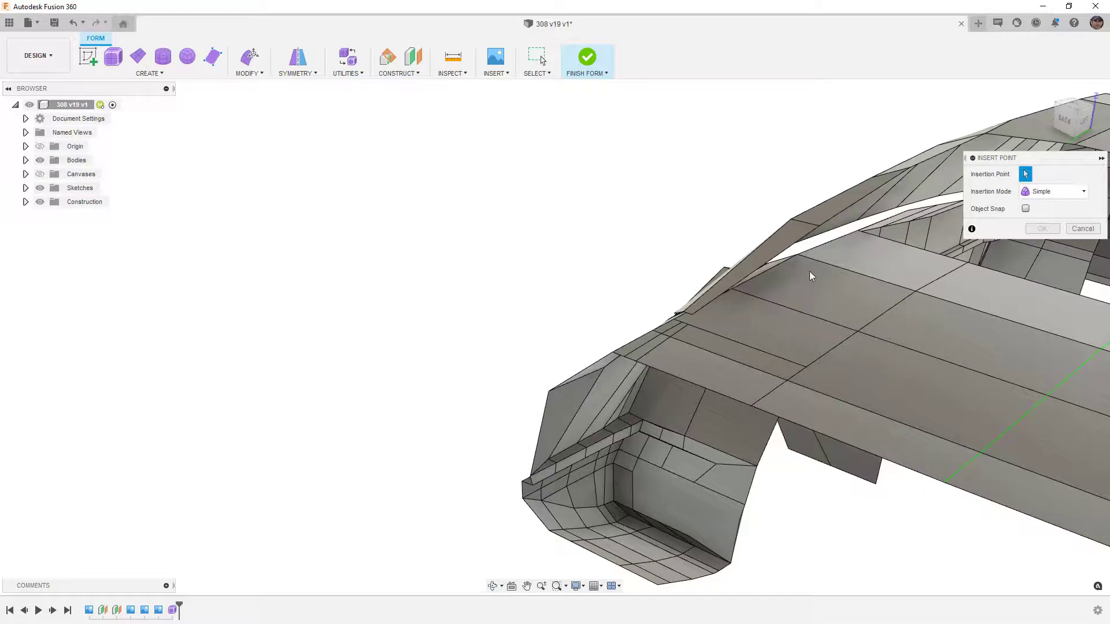
left_click(701, 321)
left_click(894, 255)
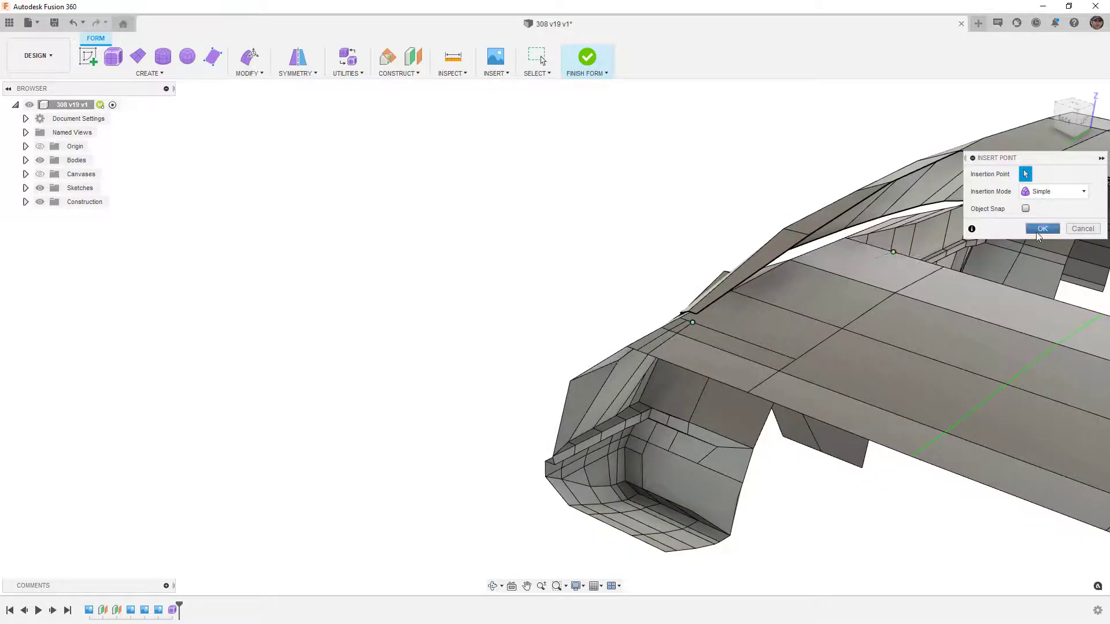
left_click(1042, 229)
Delete the five faces along the new edge strip to open the form
left_click(860, 259)
left_click(792, 280, "shift")
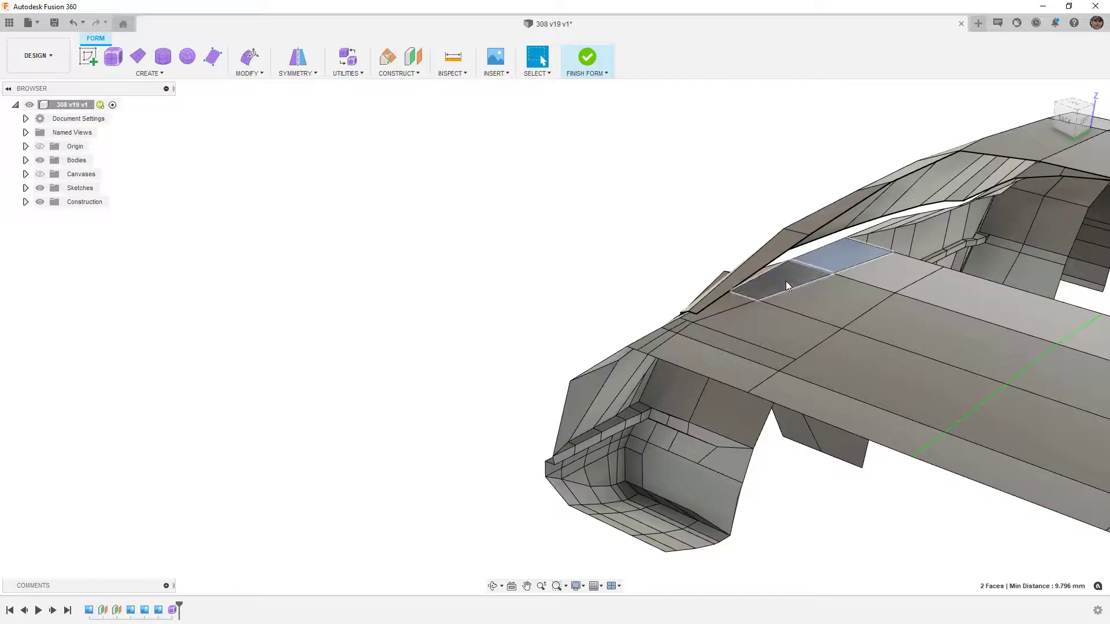
left_click(730, 304, "shift")
scroll(681, 329, "up", 5)
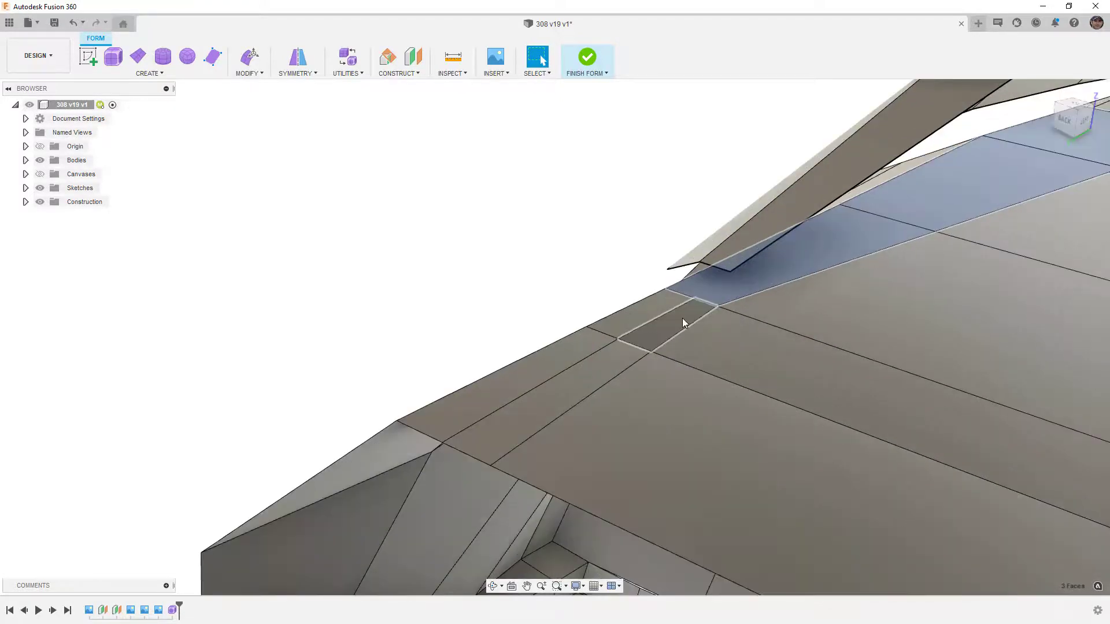
left_click(680, 318, "shift")
left_click(651, 312, "shift")
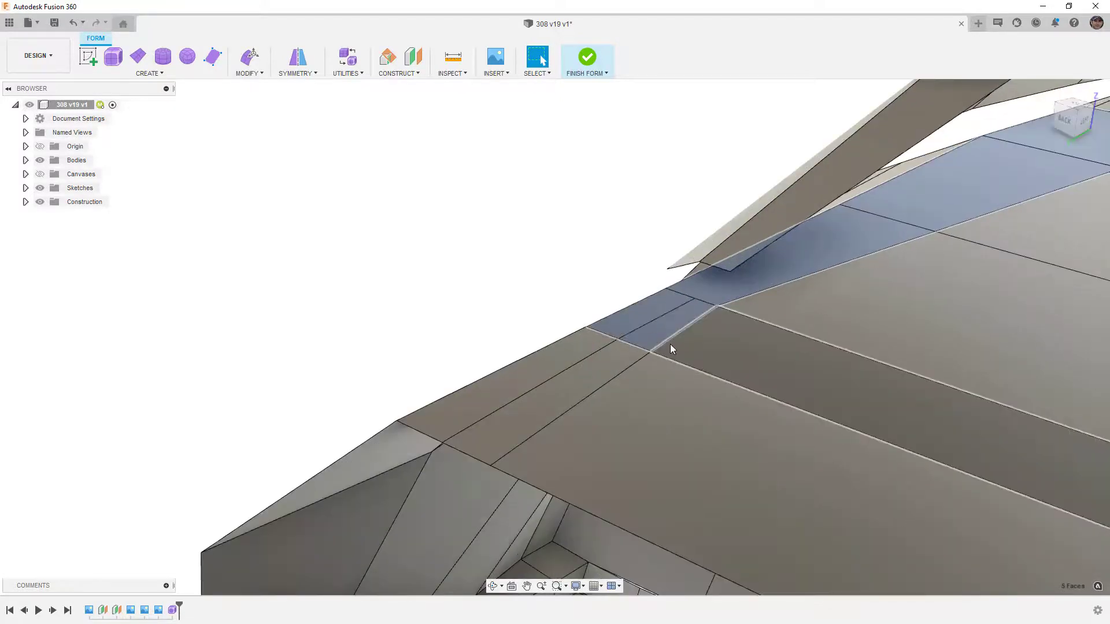
key("Delete")
Orbit around the deck opening, then snap to the BACK view and zoom in on the rear
scroll(601, 387, "down", 3)
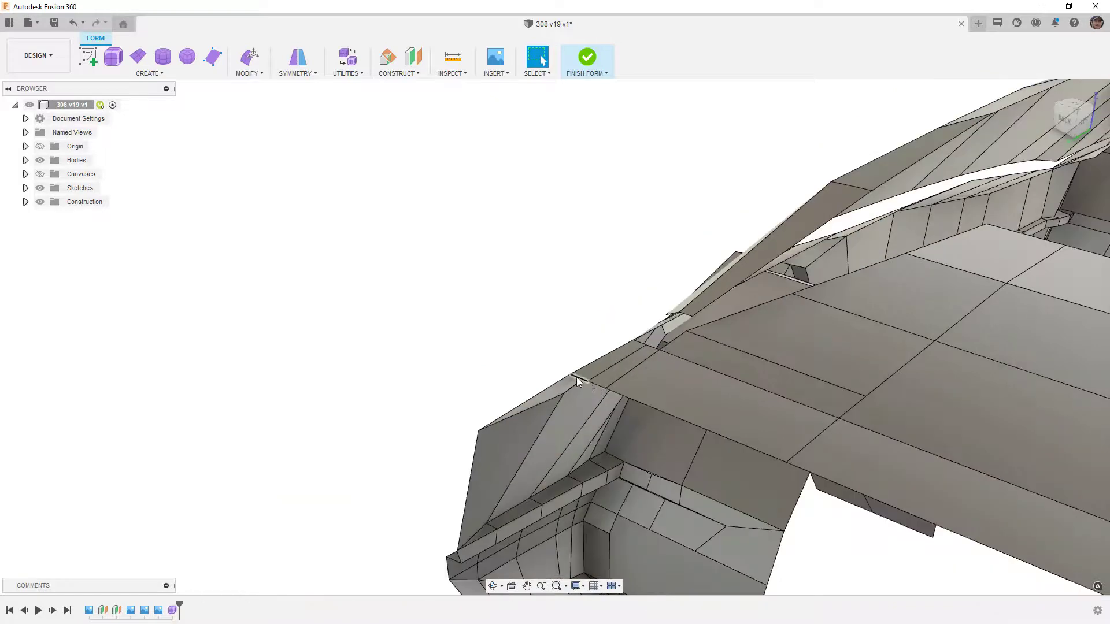
scroll(603, 373, "down", 3)
middle_click_drag(605, 375, 595, 381, "shift")
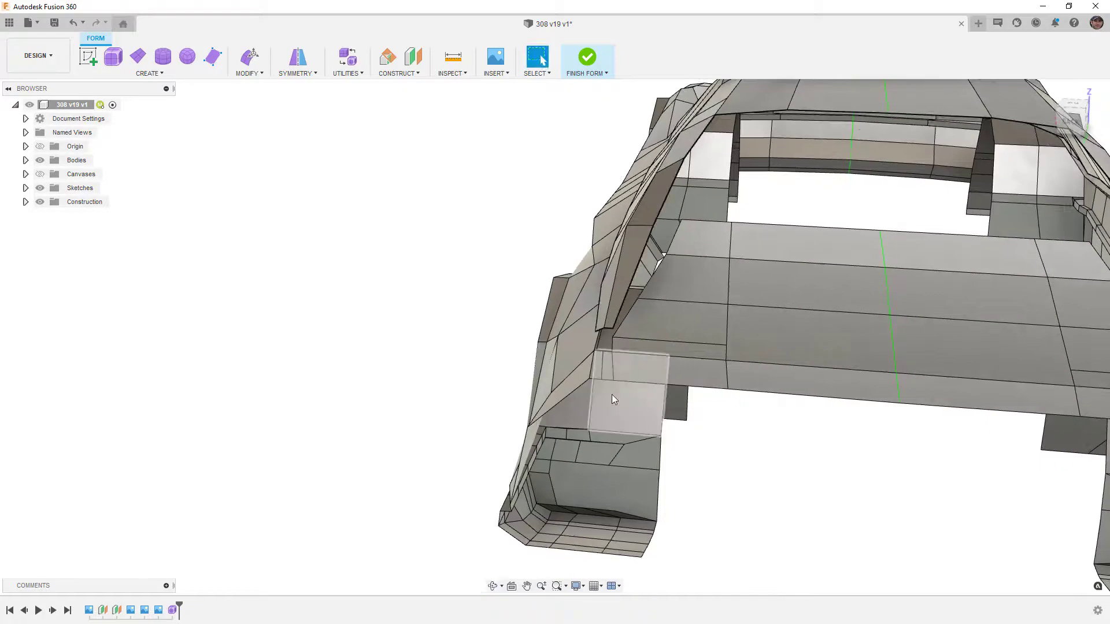
middle_click_drag(612, 394, 588, 378, "shift")
scroll(587, 377, "down", 3)
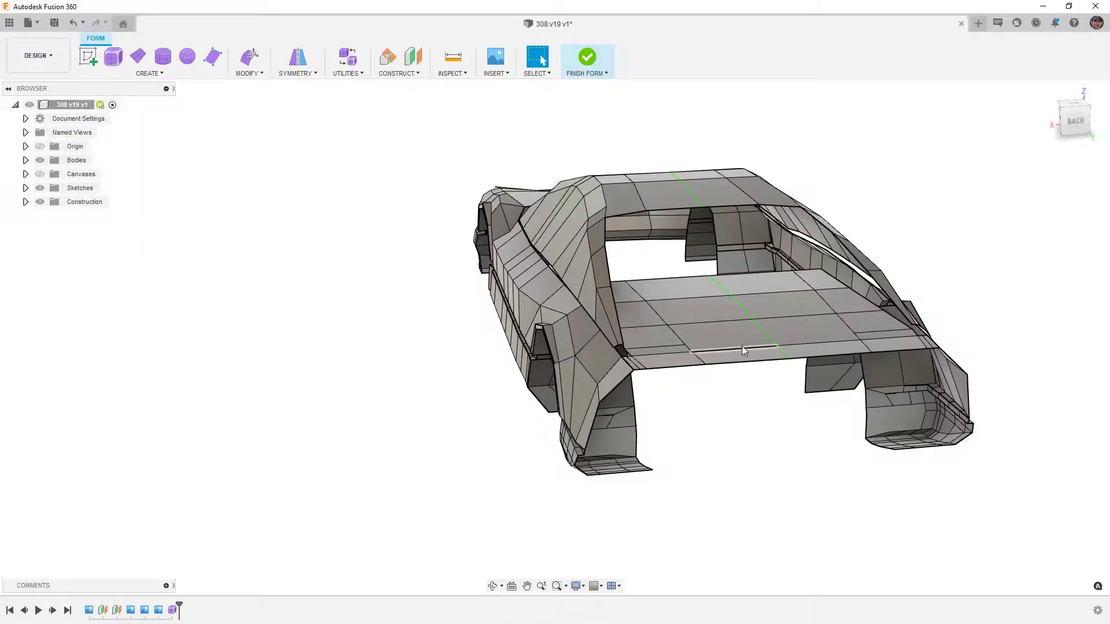
middle_click_drag(702, 286, 656, 231, "shift")
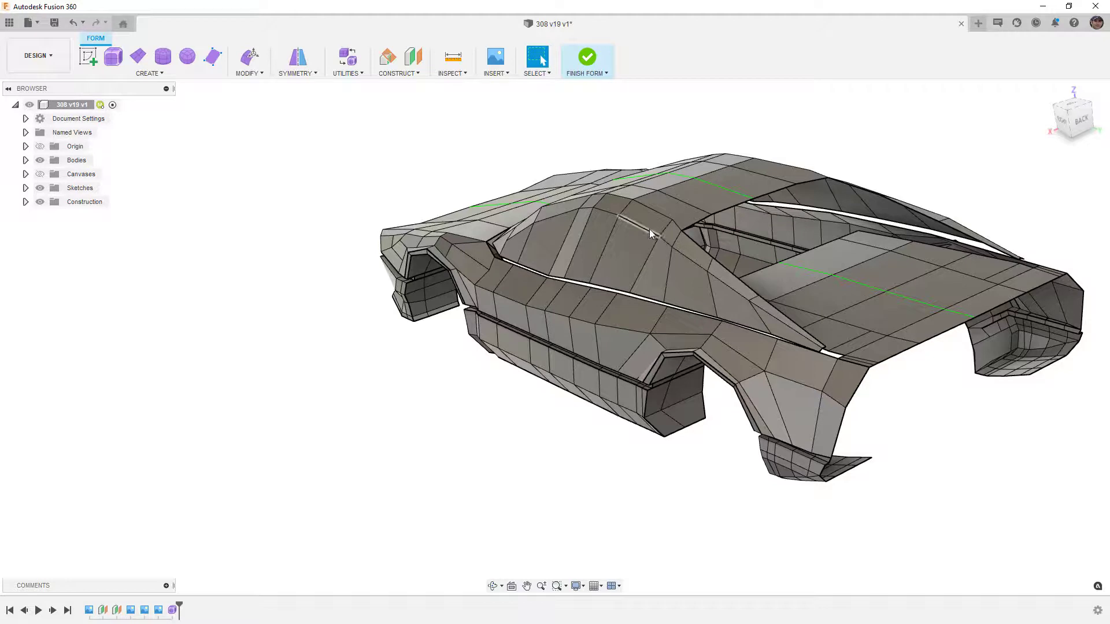
left_click(1080, 121)
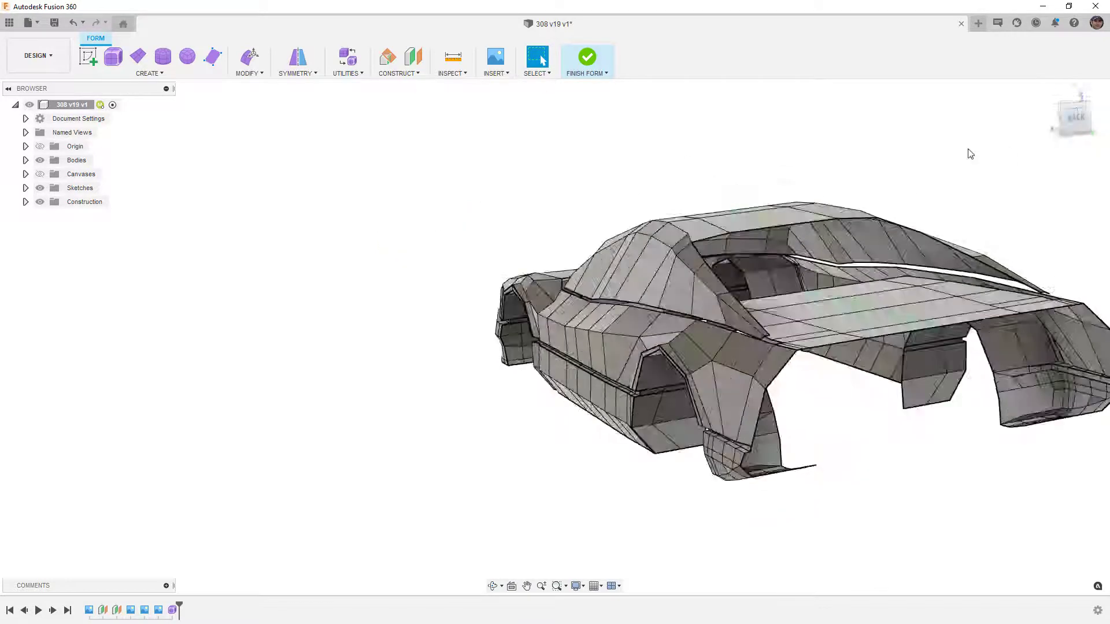
scroll(688, 250, "up", 2)
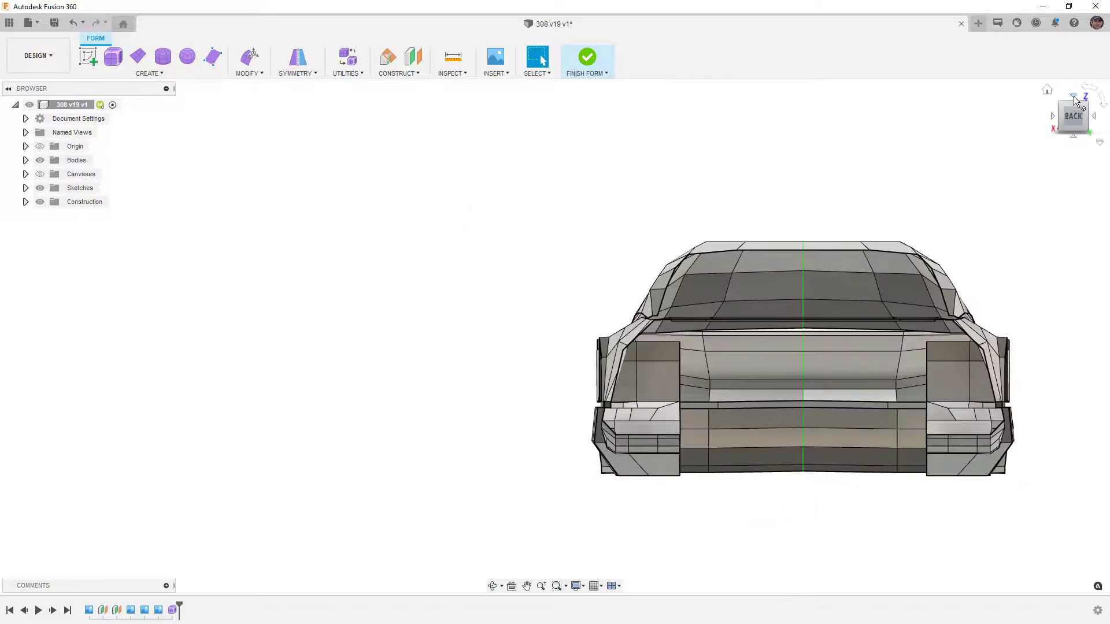
left_click(1074, 95)
middle_click_drag(726, 381, 723, 329)
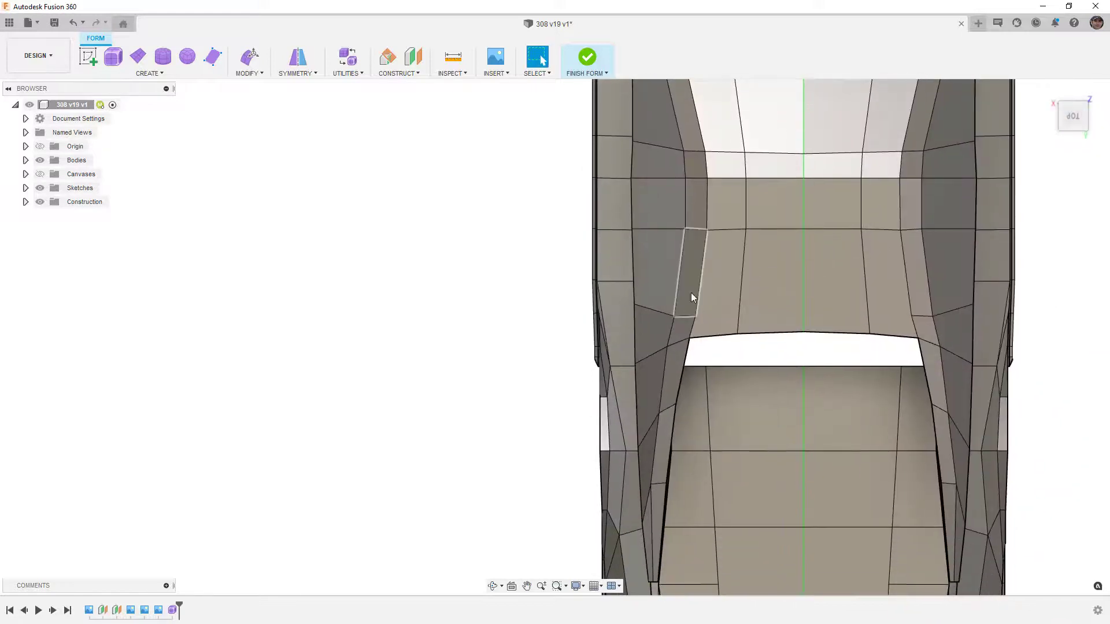
left_click(685, 229)
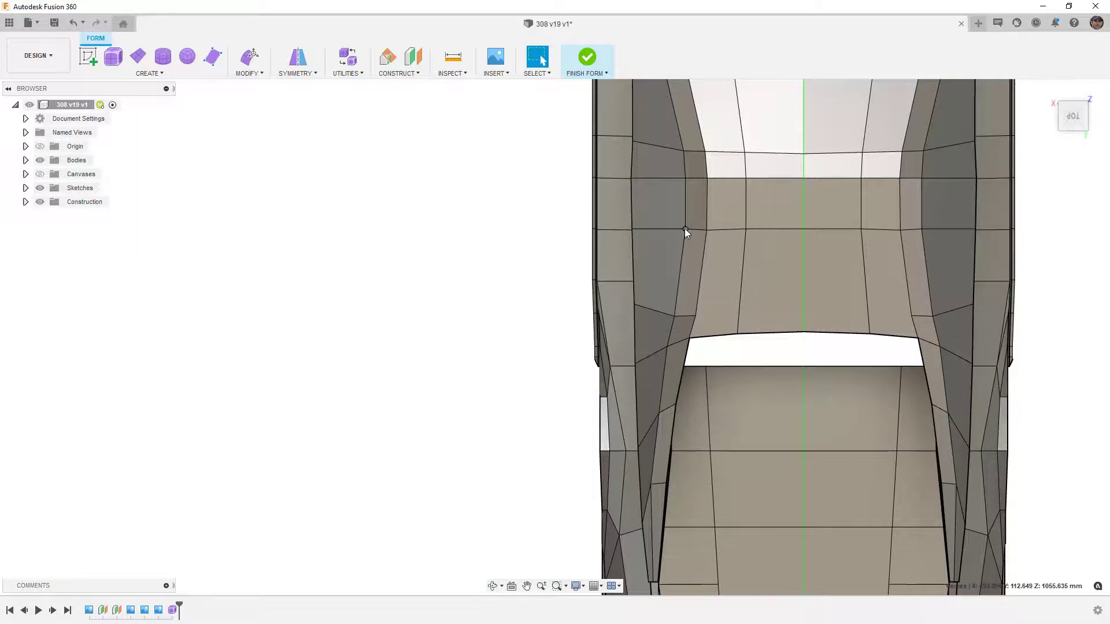
left_click(668, 345)
left_click(248, 72)
left_click(272, 139)
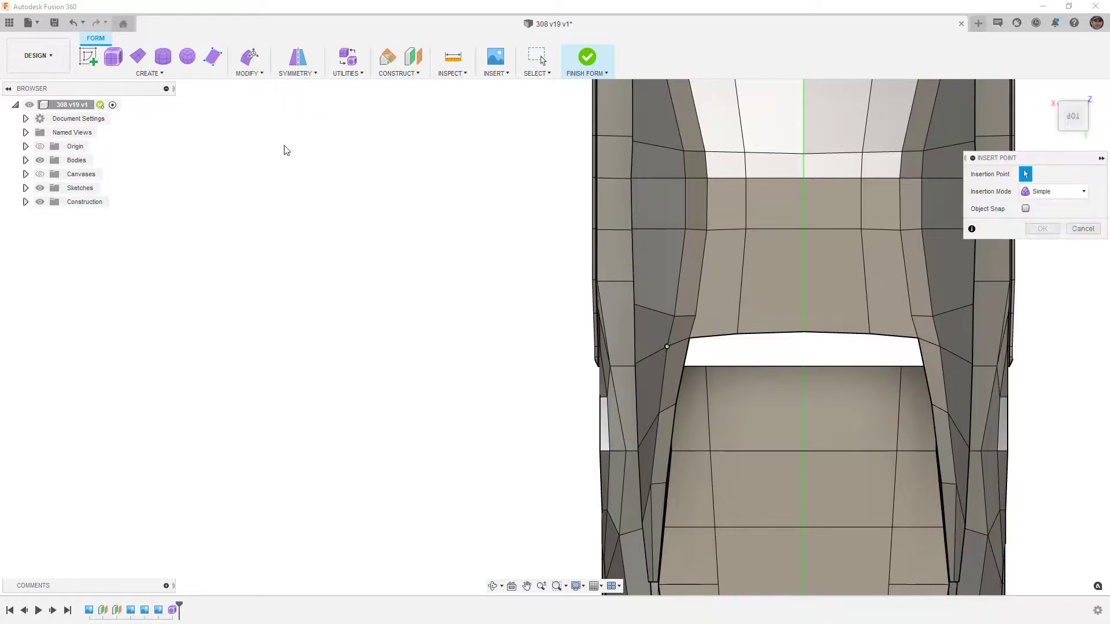
left_click(685, 230)
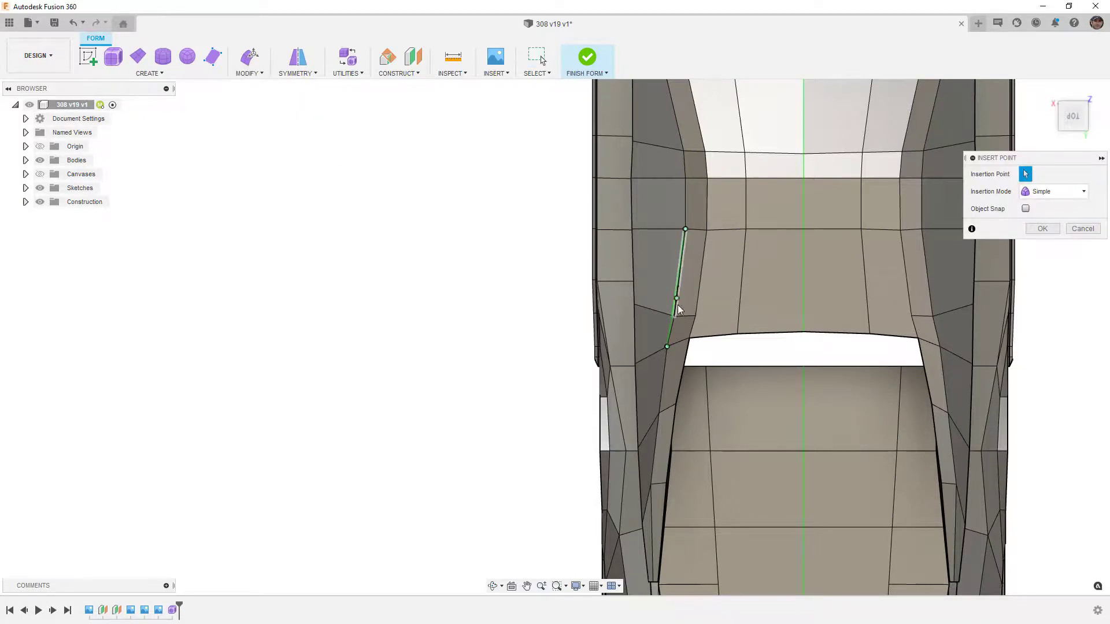
scroll(669, 309, "up", 5)
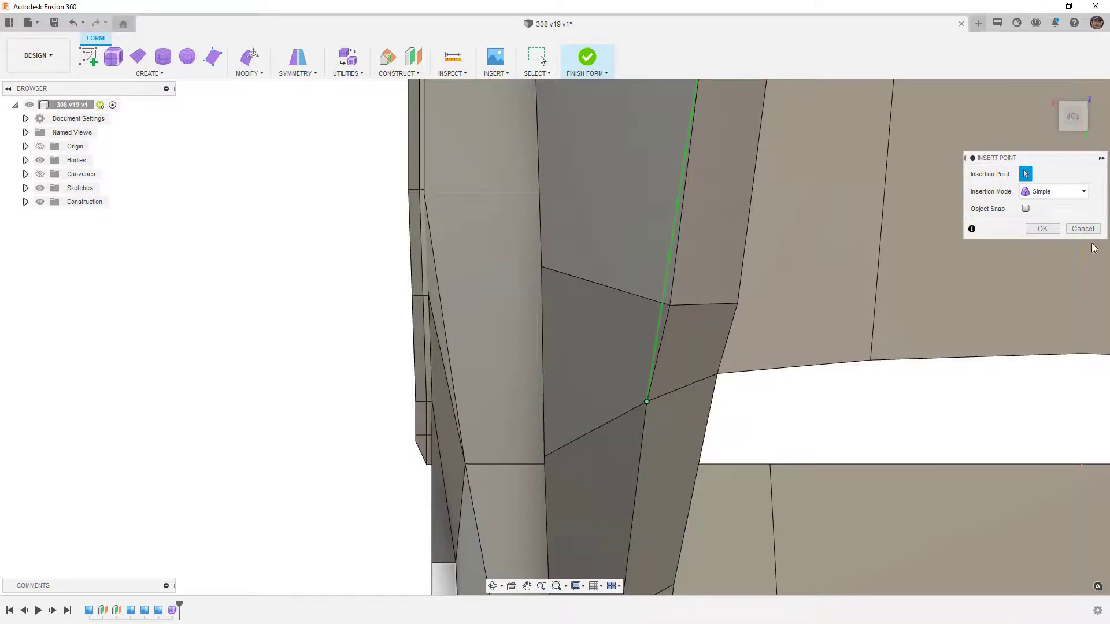
left_click(1082, 229)
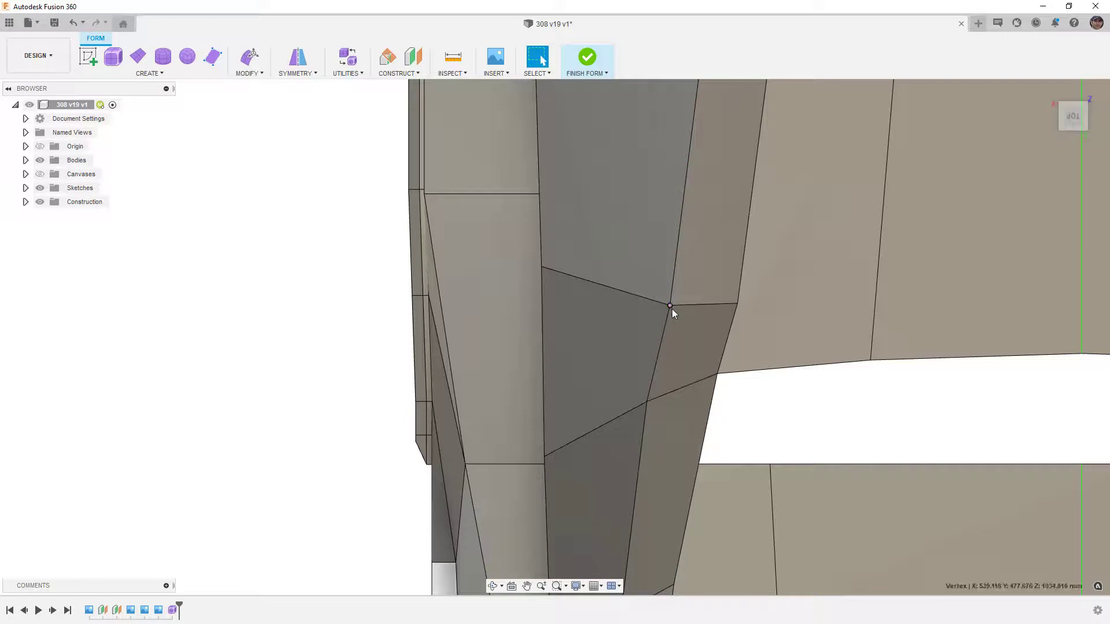
Nudge a horizontal edge with Edit Form and frame the top profile in RIGHT view
left_click(693, 304)
left_click(249, 56)
left_click_drag(670, 307, 676, 314)
middle_click_drag(676, 314, 788, 317, "shift")
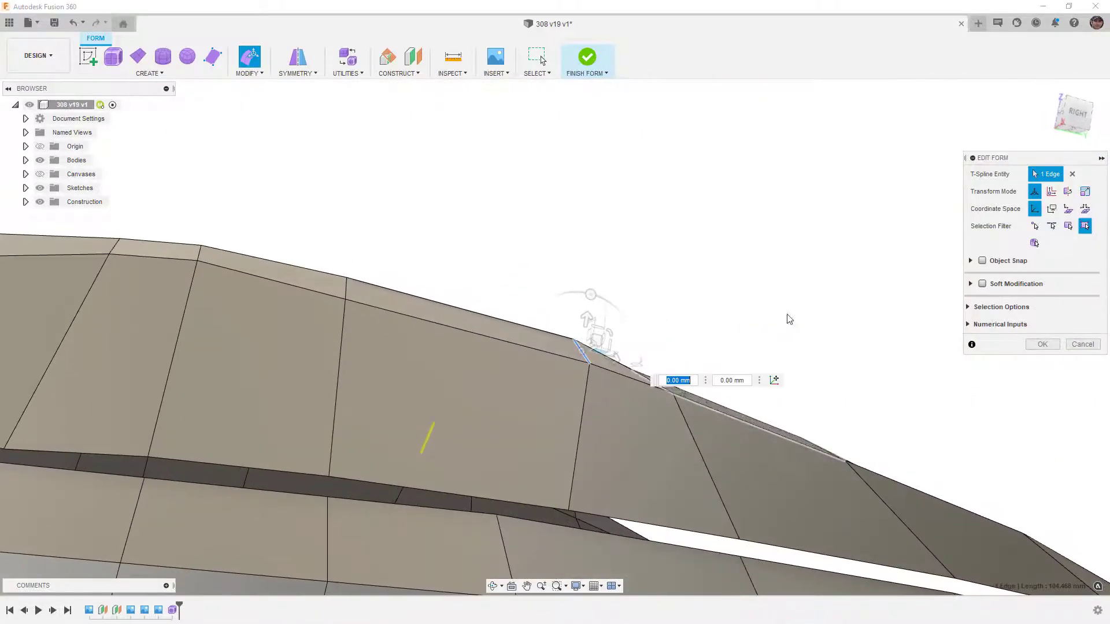
left_click(1078, 113)
middle_click_drag(745, 232, 745, 134)
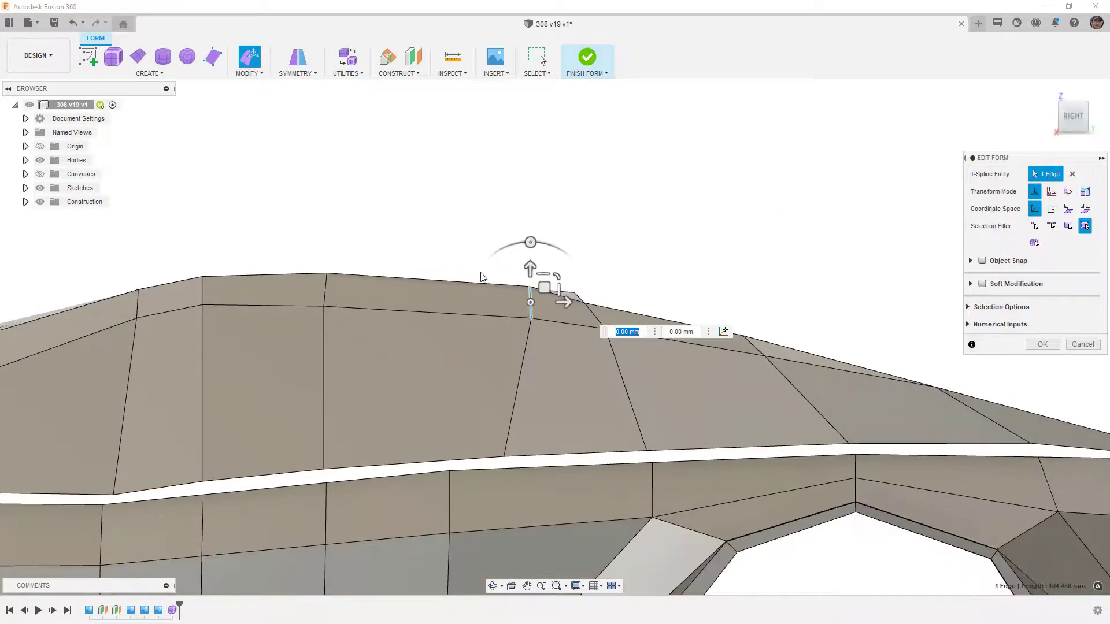
Raise the edge below the top line, shift its vertex, and move the top-profile edge down
left_click(409, 311)
left_click_drag(442, 299, 442, 291)
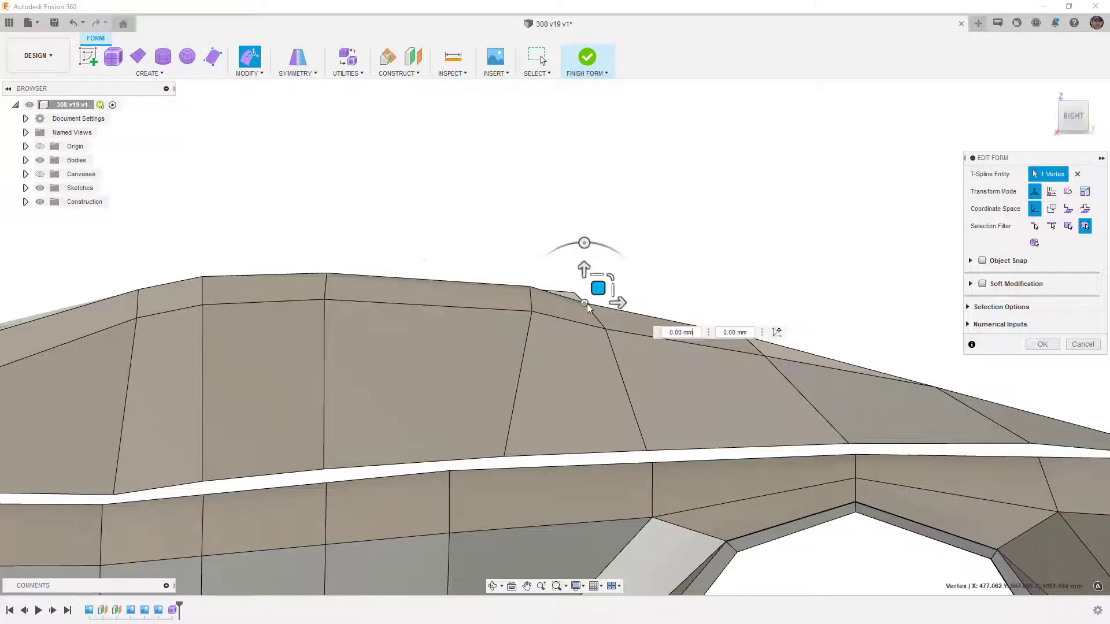
left_click_drag(598, 288, 596, 284)
middle_click_drag(512, 285, 512, 294, "shift")
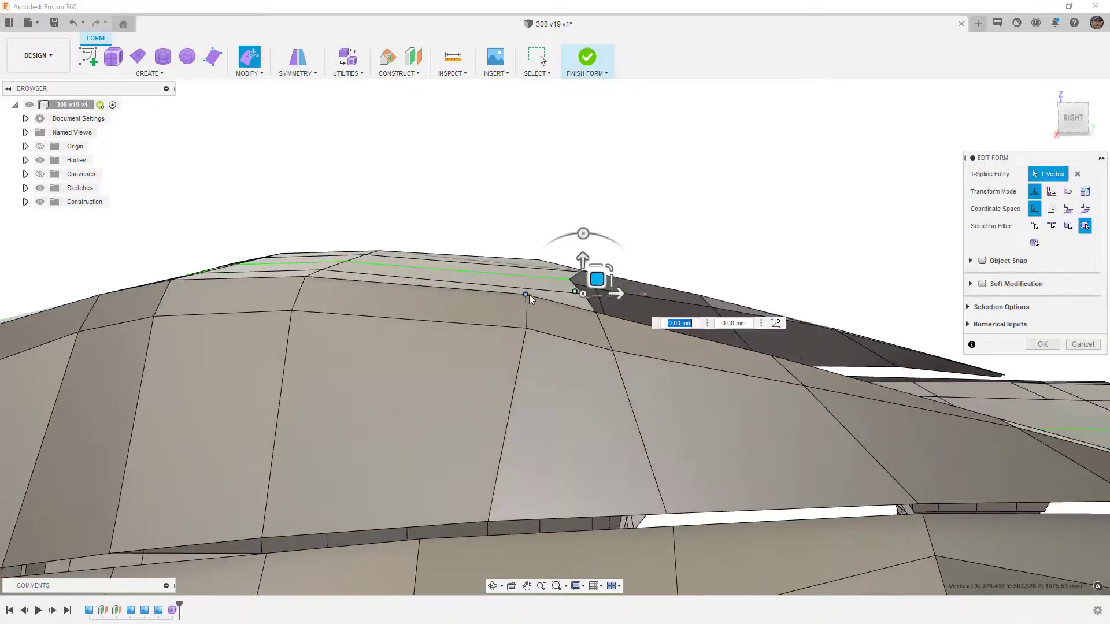
left_click(516, 294)
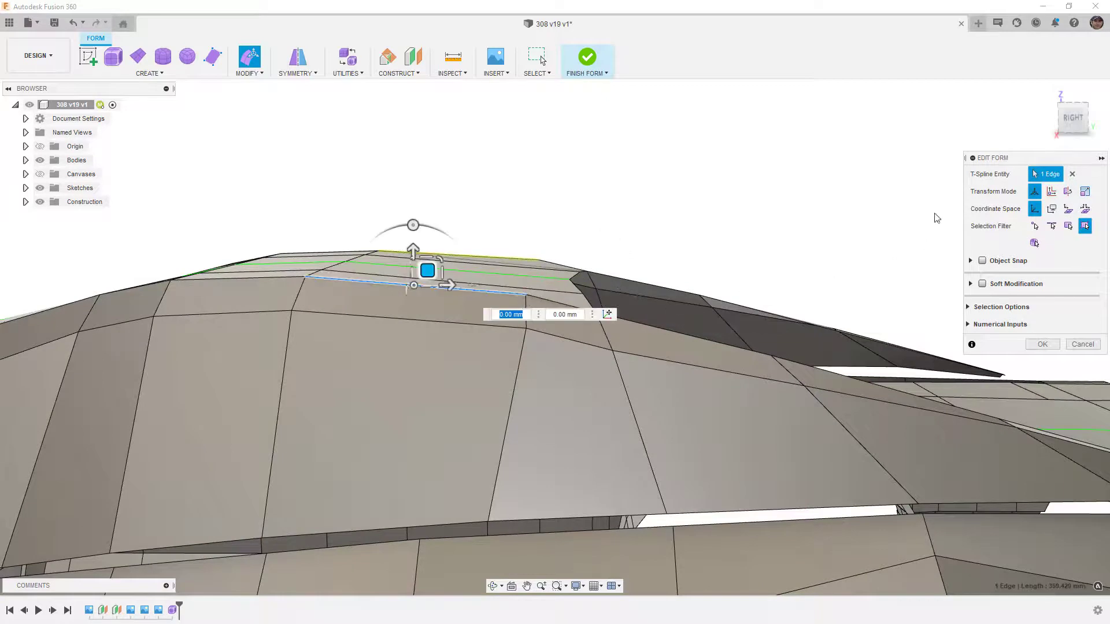
left_click(1071, 119)
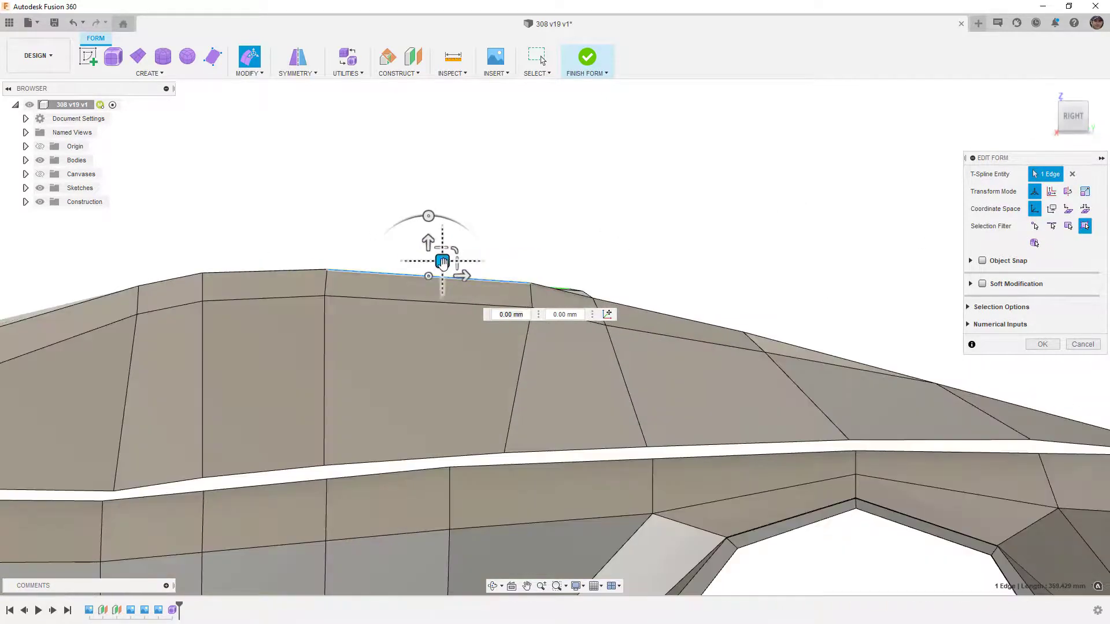
left_click_drag(442, 261, 441, 272)
Lower the left profile edge about 10 mm, pull its end vertex down, and select the lower vertex
left_click(178, 278)
left_click_drag(184, 265, 184, 270)
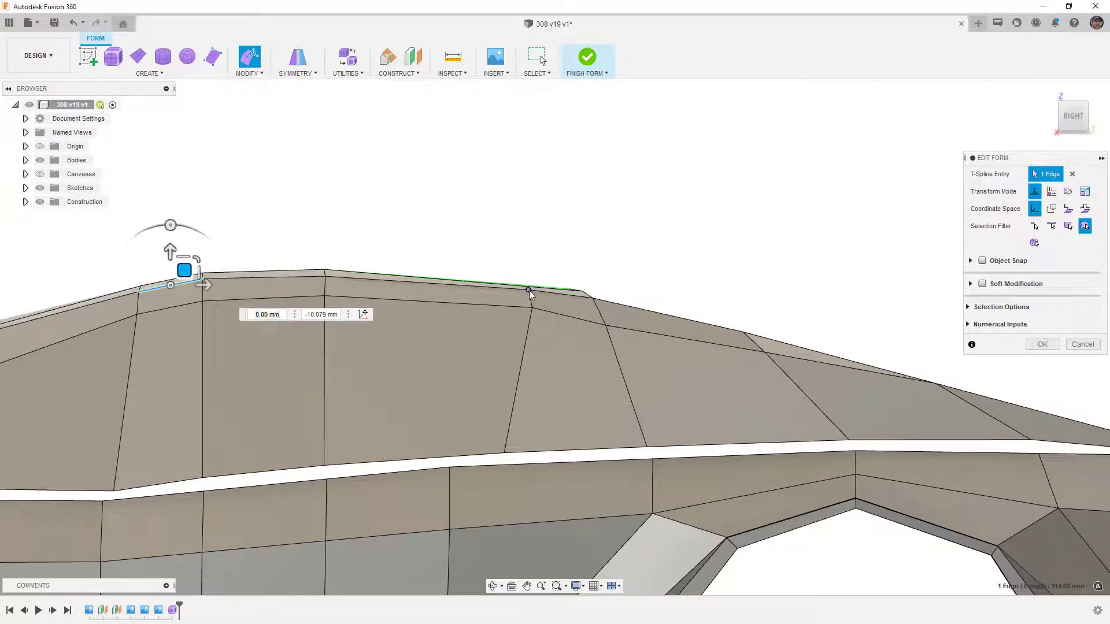
left_click(528, 289)
left_click_drag(541, 275, 540, 280)
middle_click_drag(458, 266, 488, 287, "shift")
scroll(488, 287, "down", 1)
left_click(541, 296)
left_click(564, 155)
left_click(540, 304)
Orbit around the cockpit side and switch to the TOP view framing the side panel
middle_click_drag(527, 342, 426, 335, "shift")
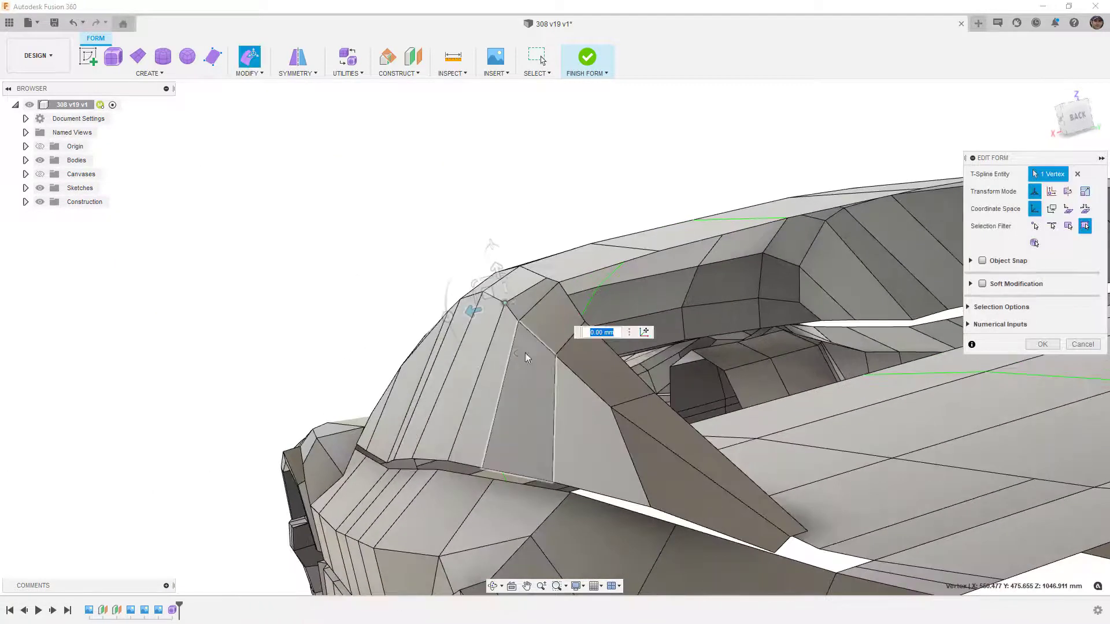
middle_click_drag(524, 353, 556, 351, "shift")
middle_click_drag(800, 148, 919, 184, "shift")
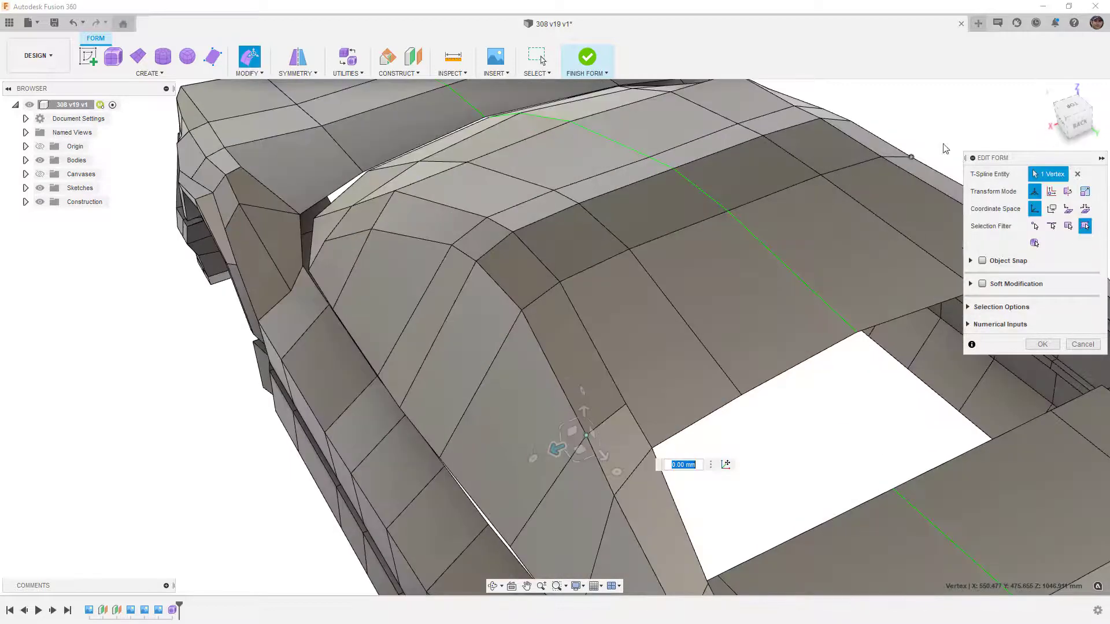
left_click(1073, 107)
middle_click_drag(571, 377, 536, 119)
scroll(536, 119, "down", 3)
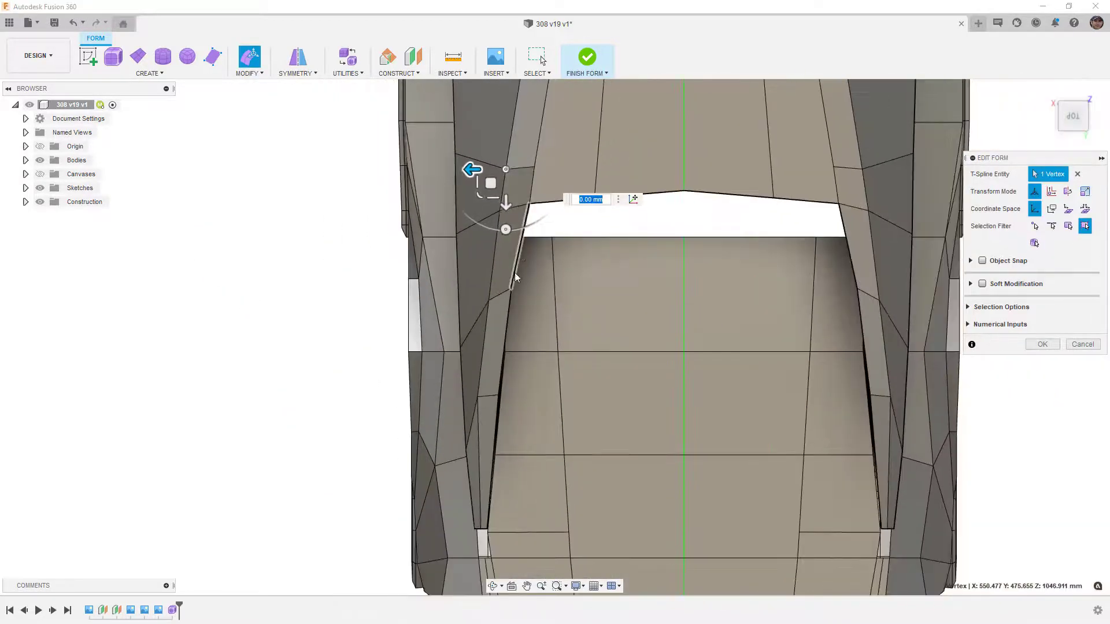
Move the vertex down-left and shift the two side edges about 9 mm and 14 mm left
left_click_drag(511, 289, 498, 315)
key("Escape")
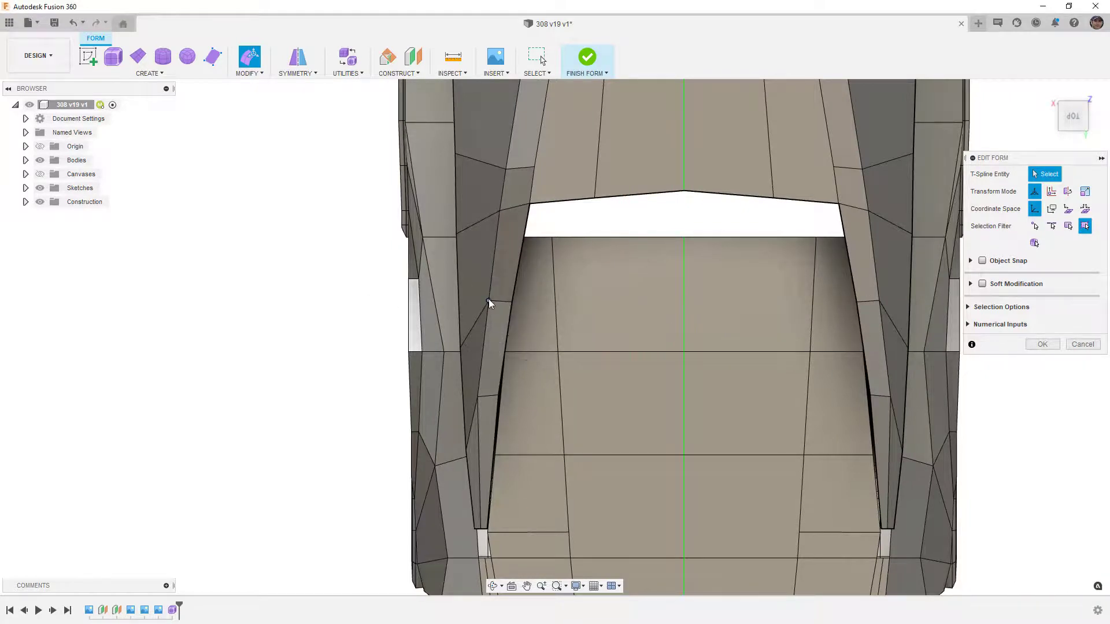
left_click(496, 301)
left_click_drag(500, 319, 487, 320)
left_click(483, 394)
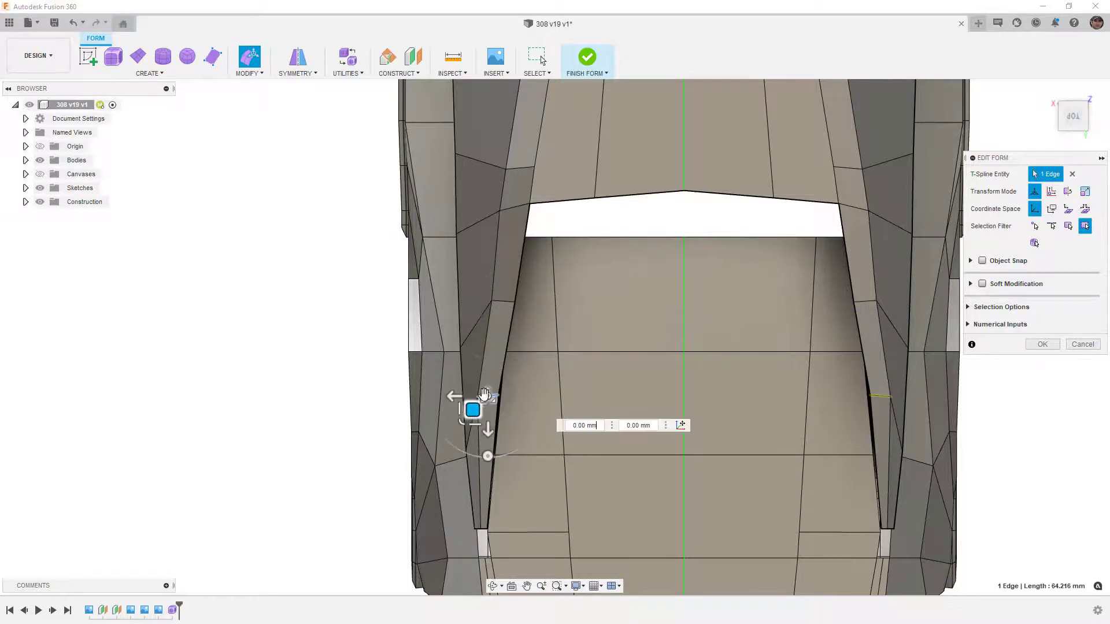
left_click_drag(475, 411, 478, 410)
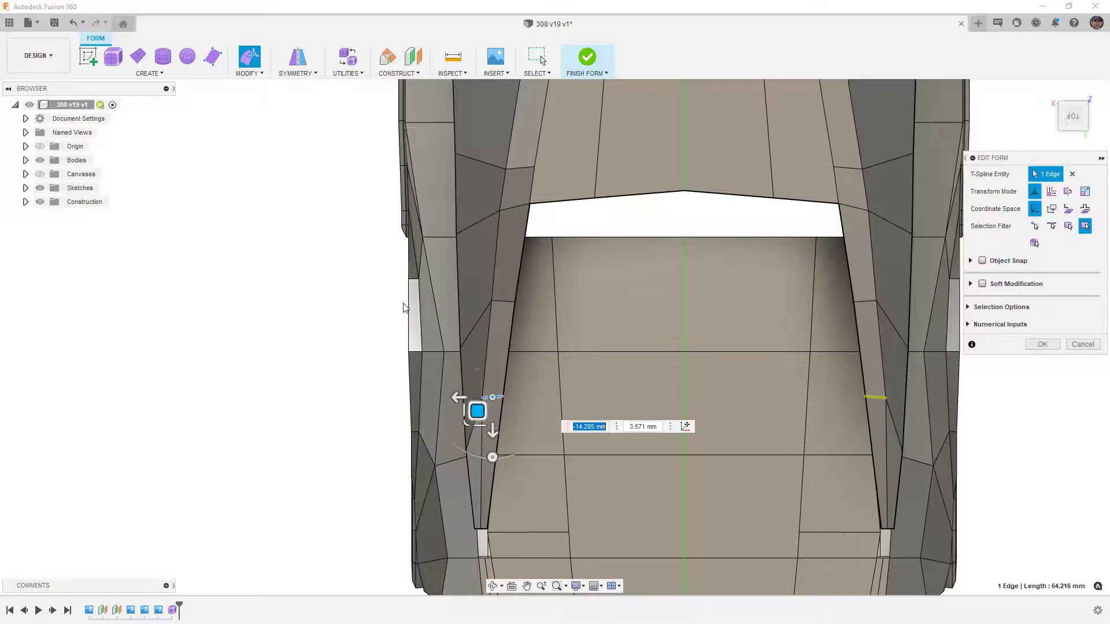
Check the side edits from behind, the RIGHT view, and a front perspective
scroll(457, 387, "down", 5)
scroll(447, 227, "down", 2)
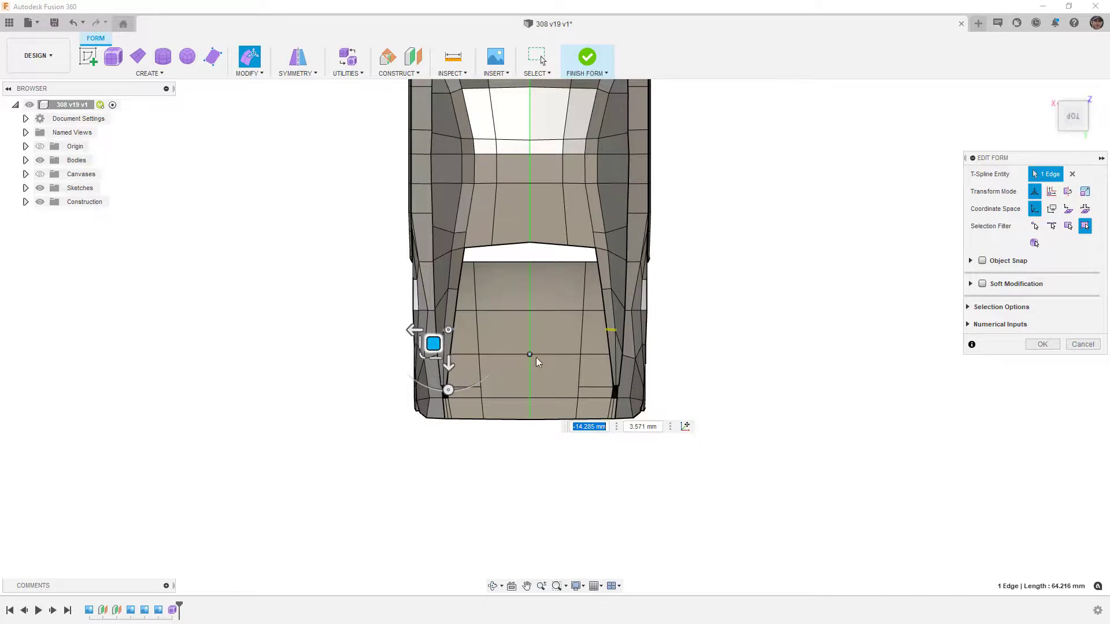
middle_click_drag(553, 376, 677, 321, "shift")
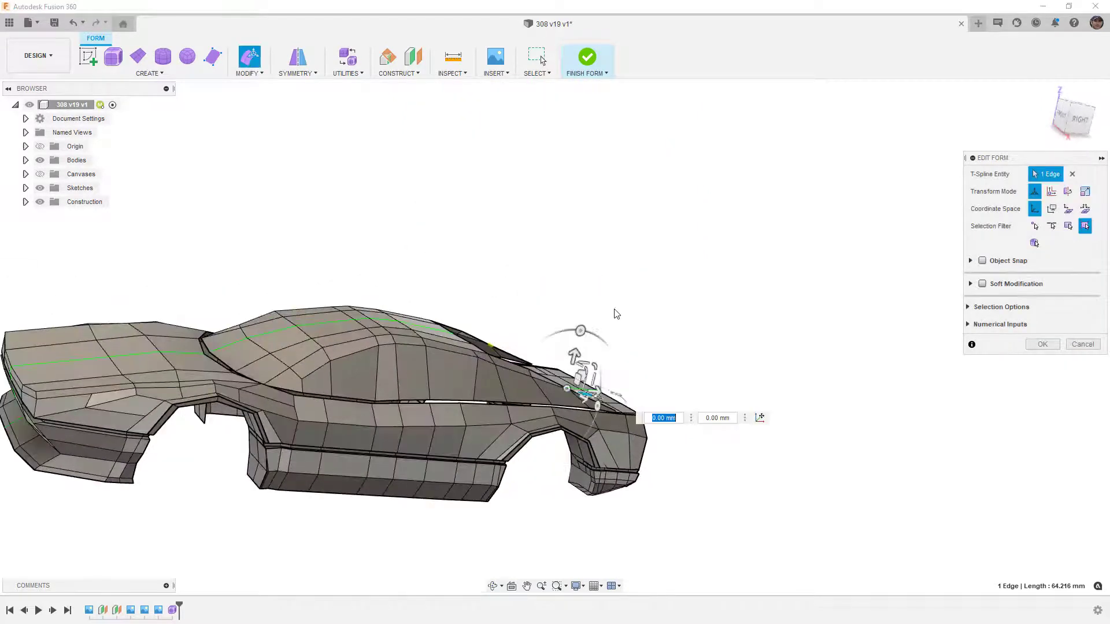
left_click(1079, 121)
middle_click_drag(843, 260, 929, 202)
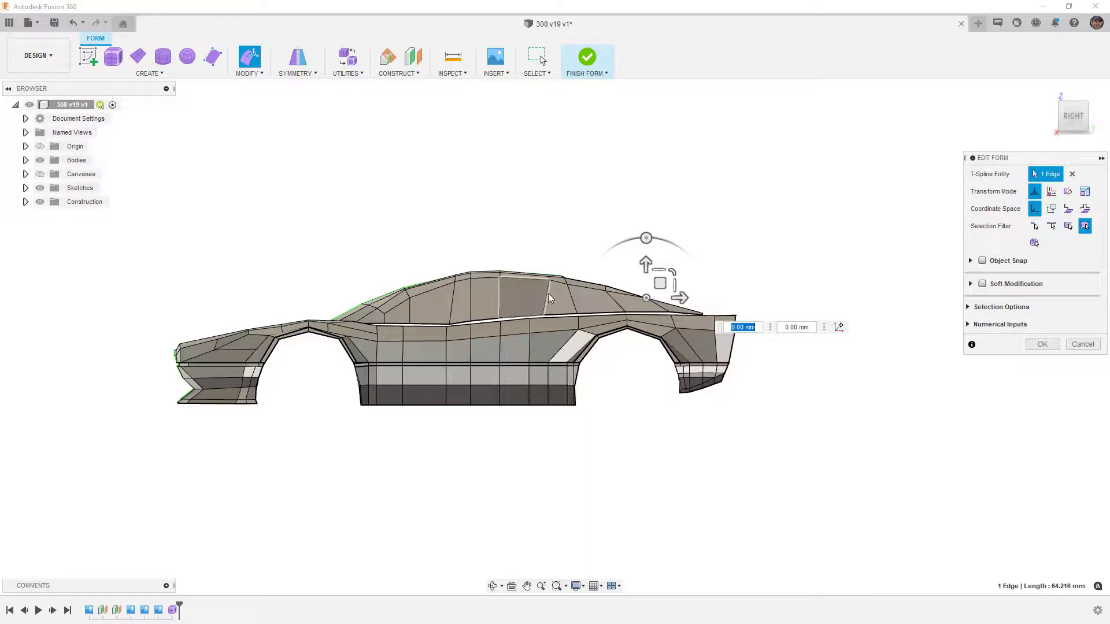
middle_click_drag(486, 300, 561, 330, "shift")
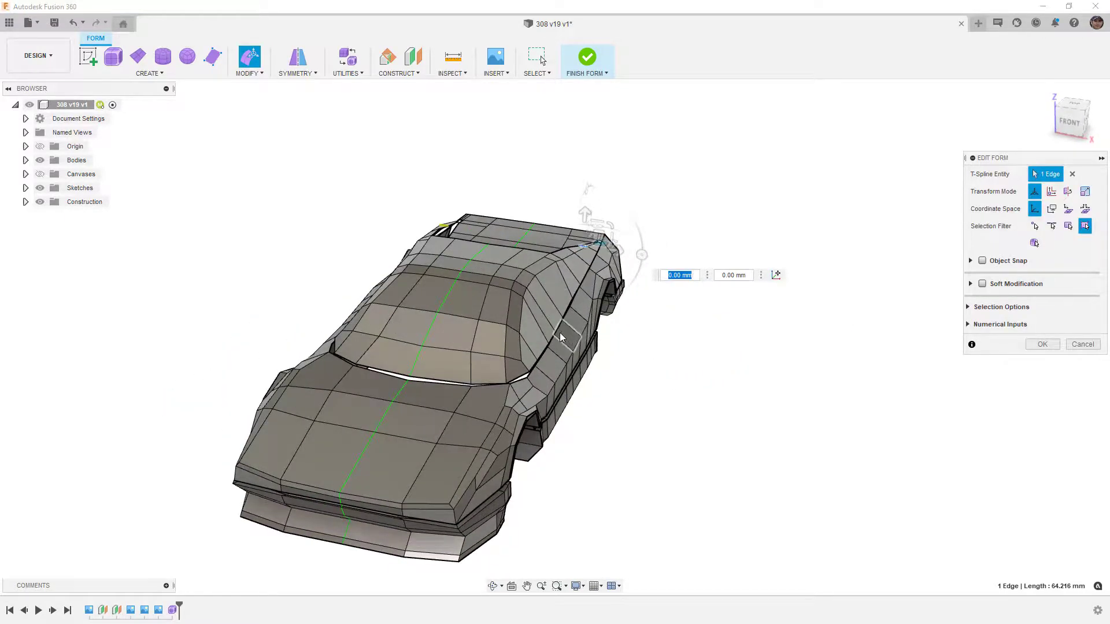
Apply the form edits and zoom in on the windshield gap
left_click(1039, 345)
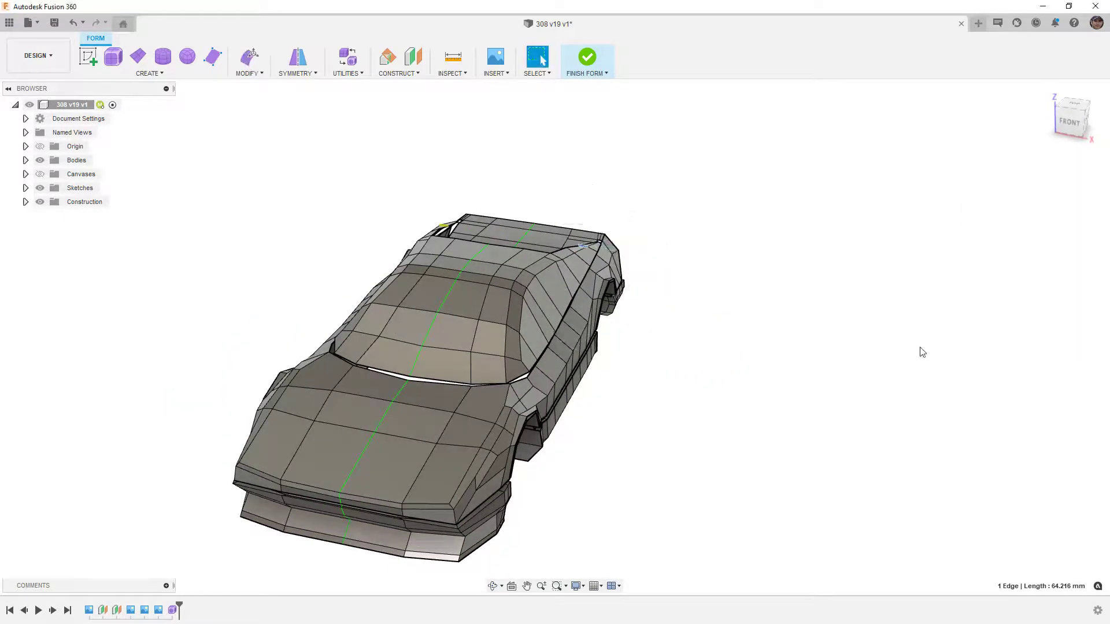
scroll(478, 388, "up", 3)
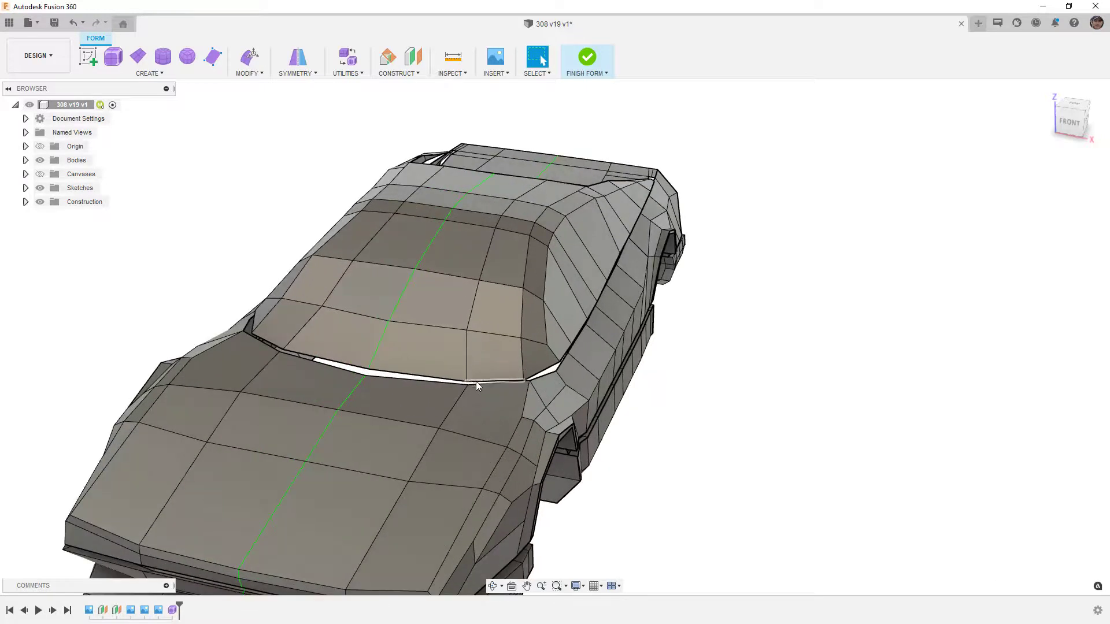
middle_click_drag(520, 382, 572, 367)
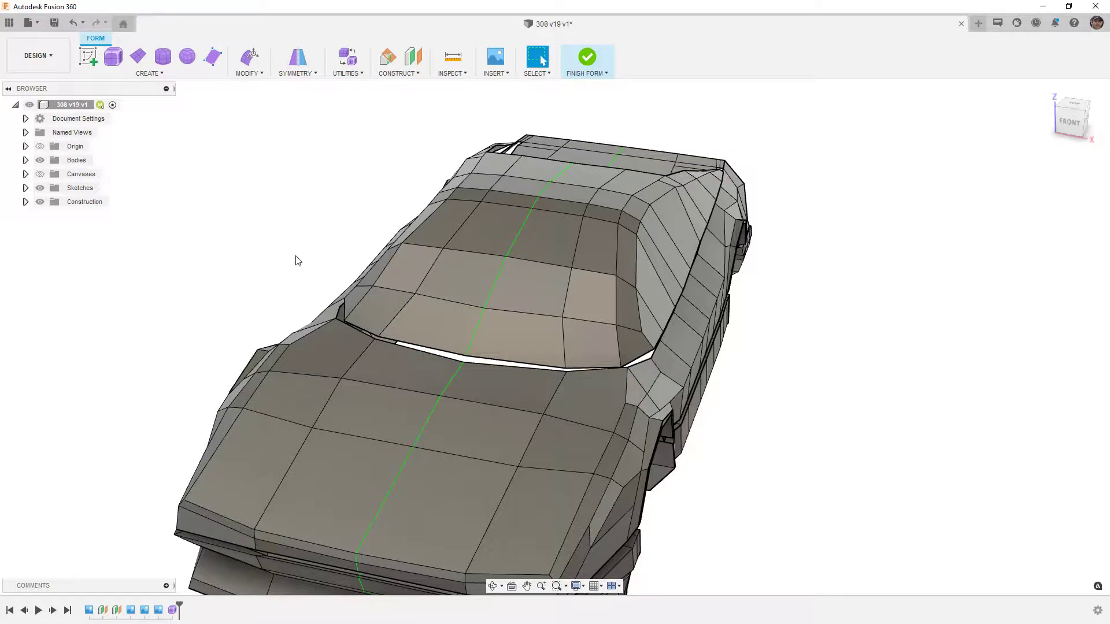
left_click(249, 71)
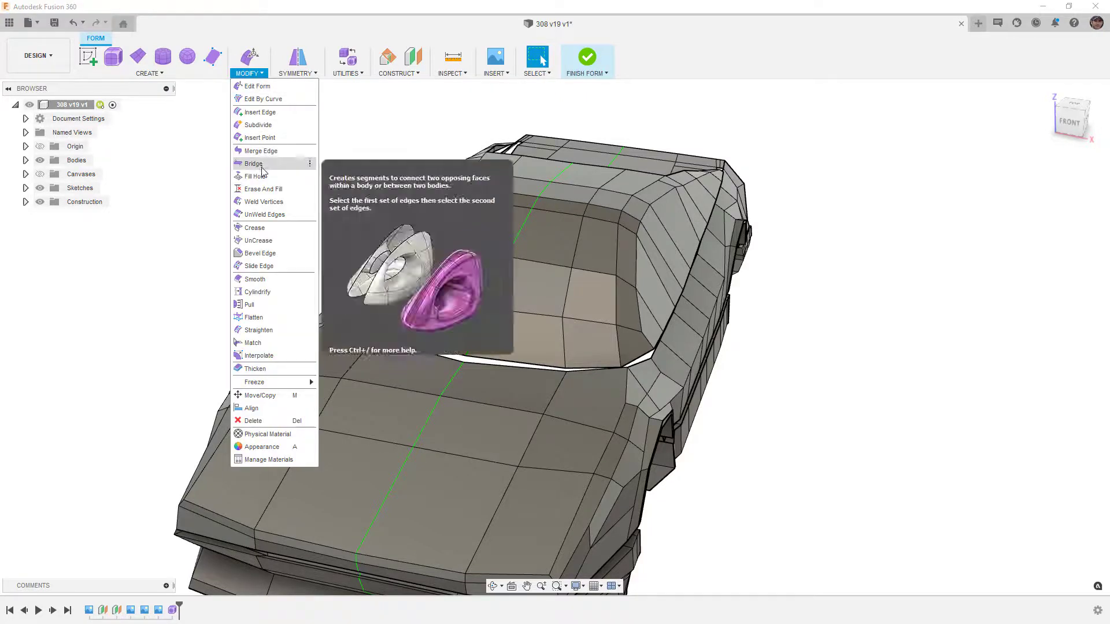
Weld three vertex pairs across the windshield gap
left_click(269, 203)
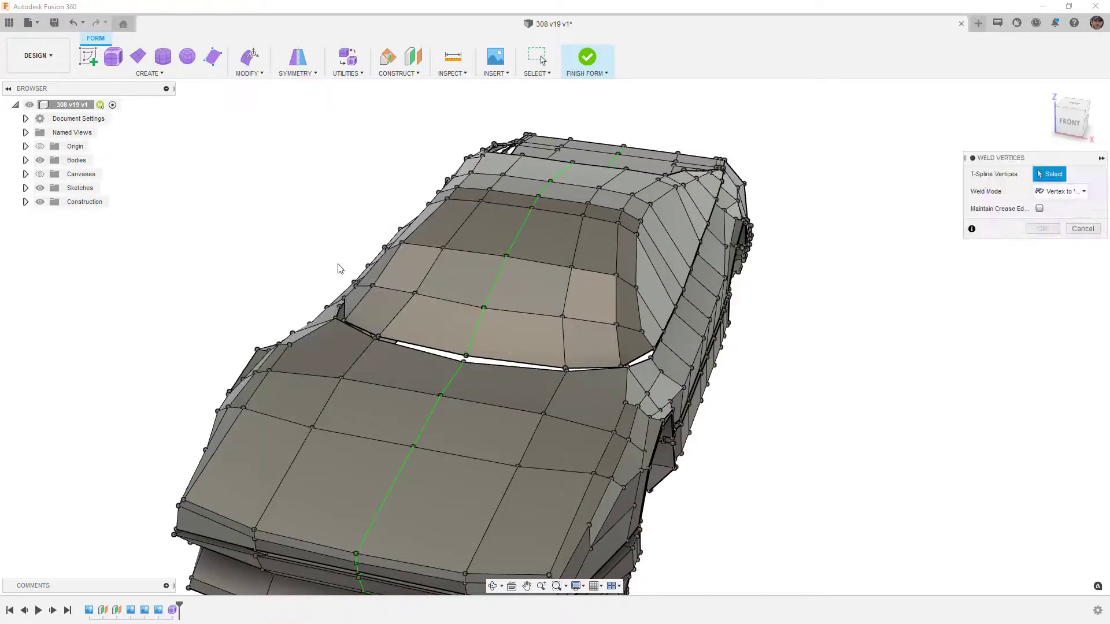
scroll(470, 363, "up", 3)
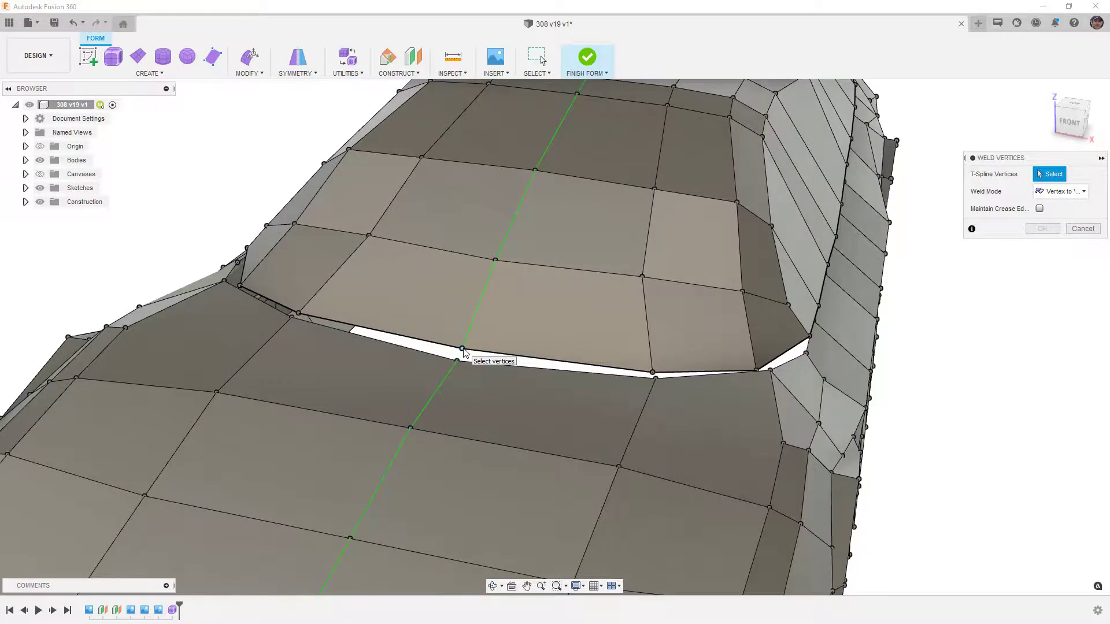
left_click(463, 349)
left_click(458, 360)
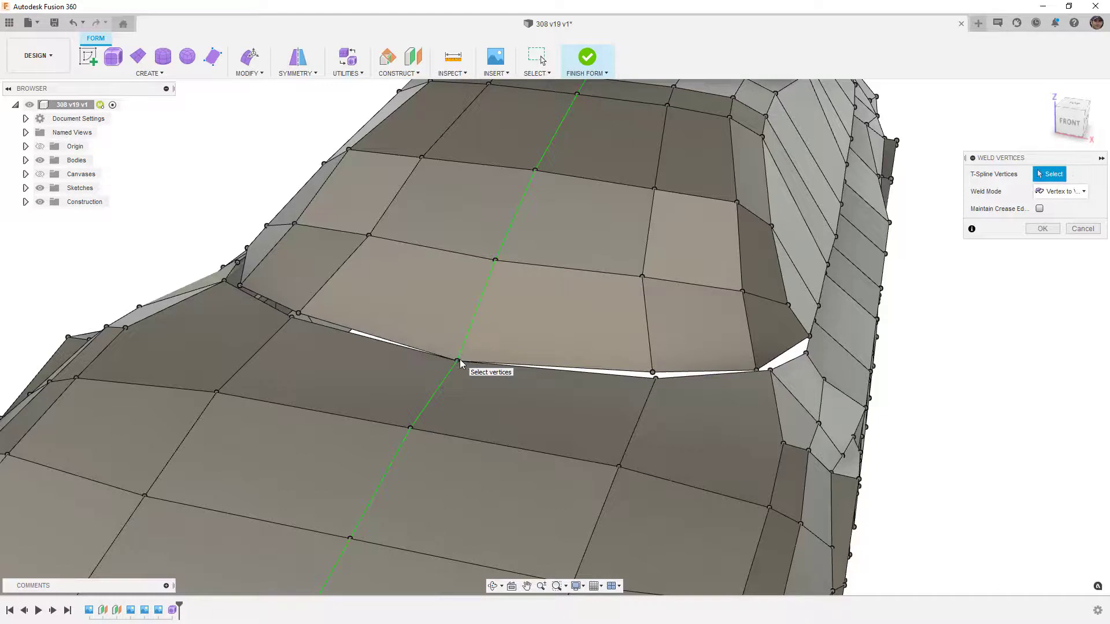
left_click(652, 373)
left_click(654, 379)
left_click(754, 370)
left_click(770, 369)
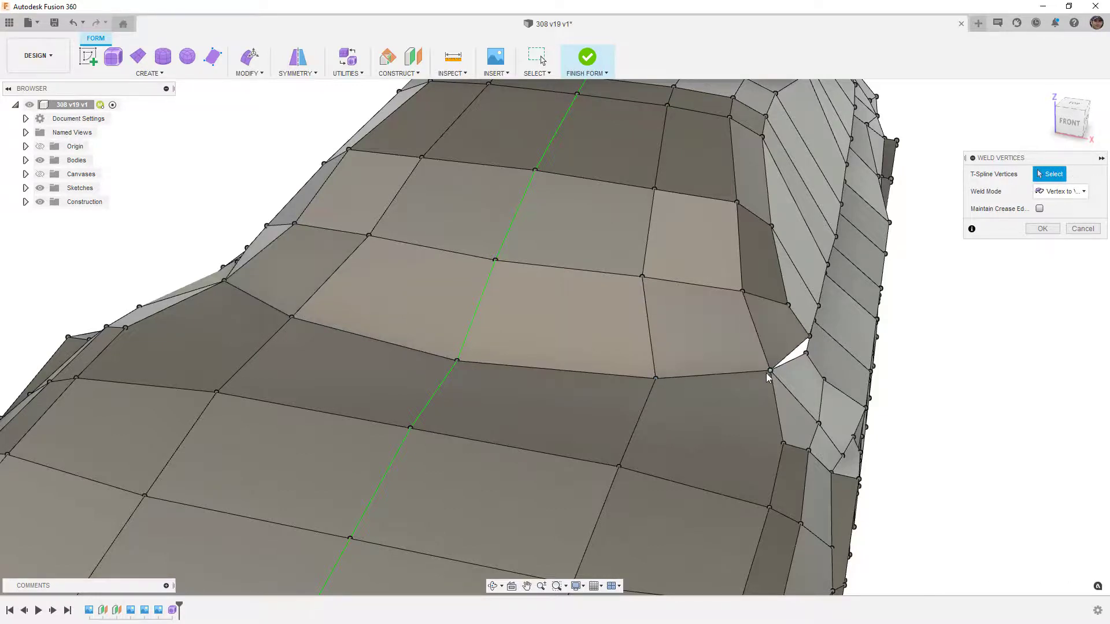
Weld five vertex pairs along the side panel gap and side seam
left_click(809, 336)
left_click(806, 353)
middle_click_drag(806, 370, 863, 312, "shift")
left_click(855, 310)
left_click(847, 325)
left_click(888, 270)
left_click(886, 279)
scroll(796, 295, "up", 5)
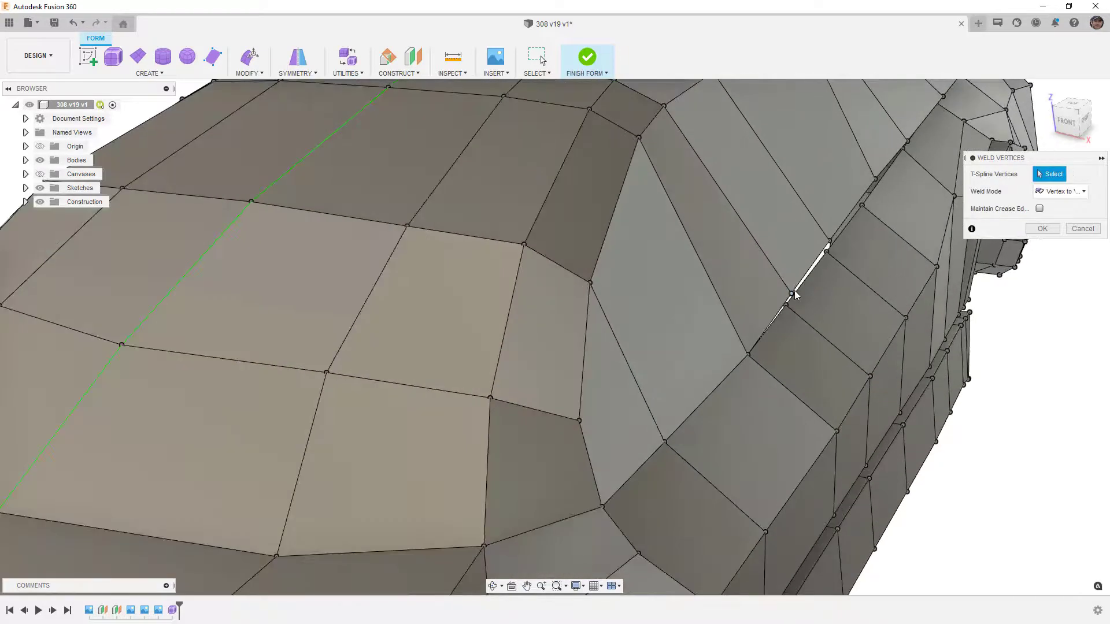
left_click(791, 294)
left_click(830, 240)
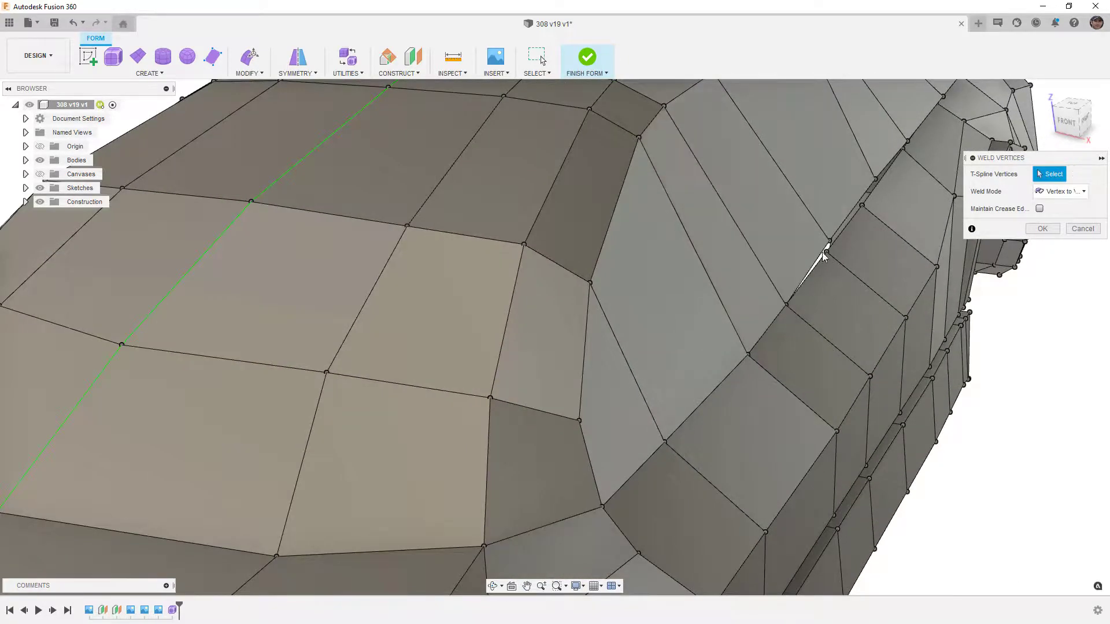
left_click(830, 241)
left_click(826, 253)
middle_click_drag(828, 307, 780, 290, "shift")
middle_click_drag(887, 257, 625, 426)
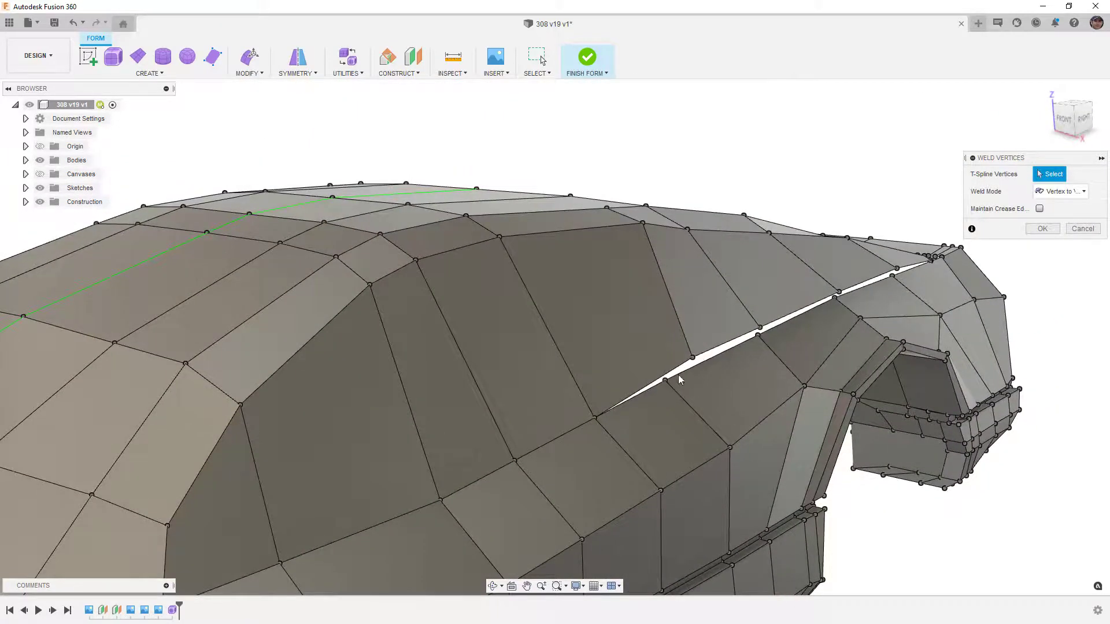
Weld three lower vertices to their upper partners along the rear side seam
left_click(665, 380)
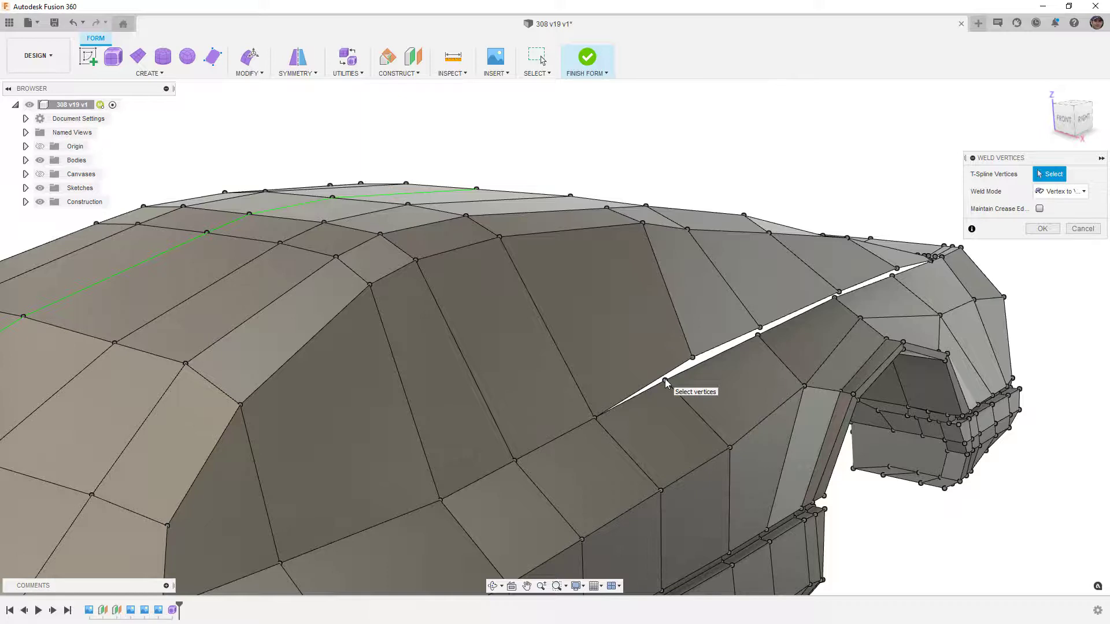
left_click(692, 359)
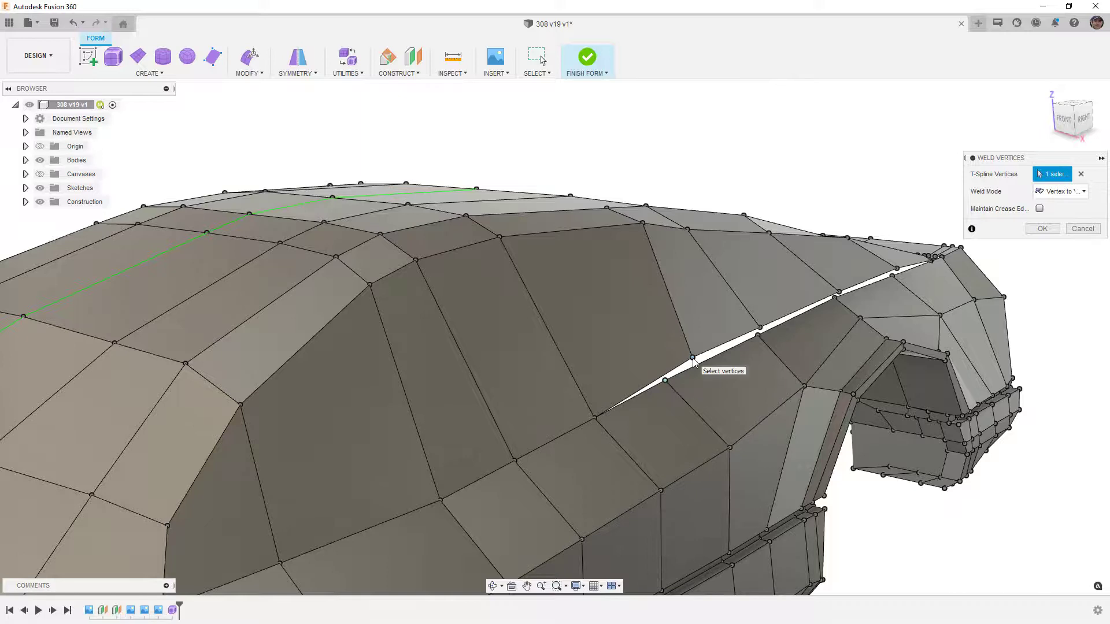
left_click(758, 334)
left_click(760, 327)
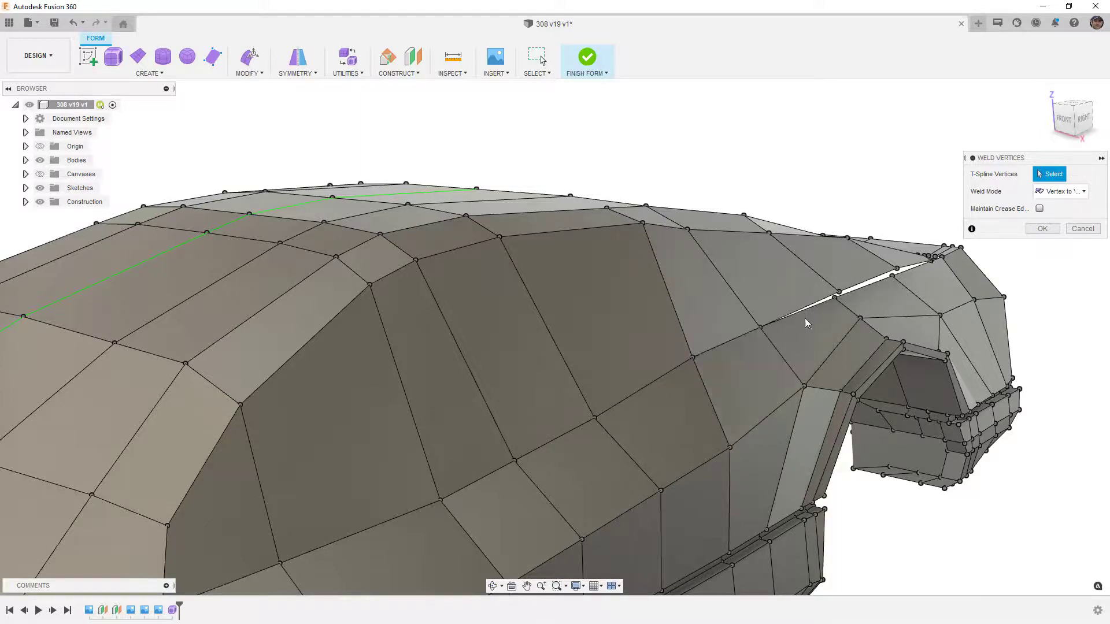
left_click(834, 298)
left_click(839, 292)
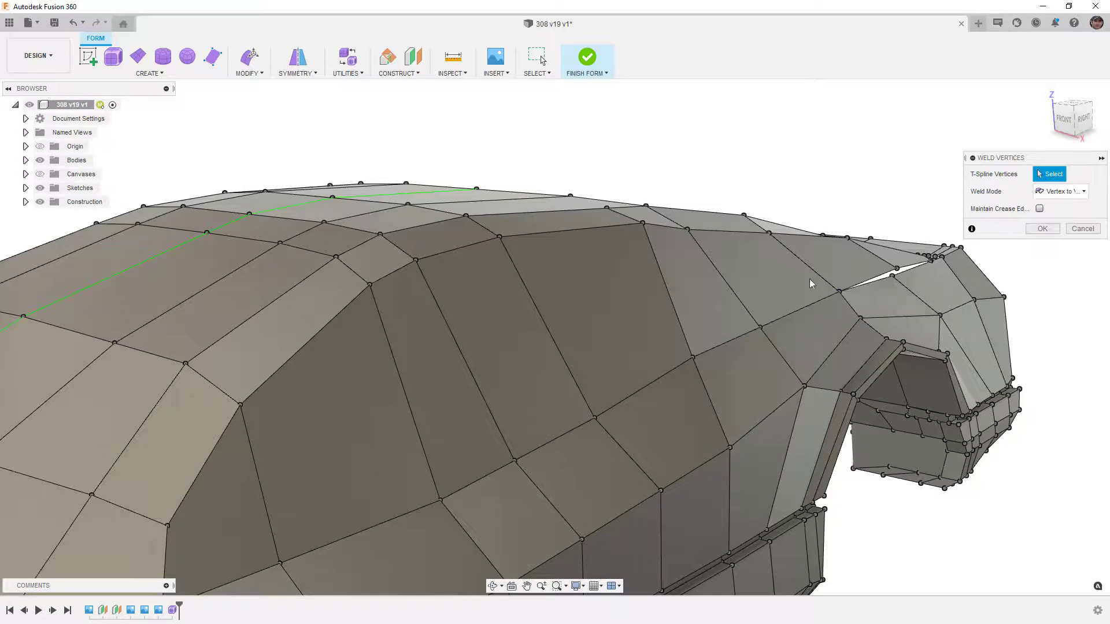
Weld the last two seam vertex pairs near the front of the gap
middle_click_drag(667, 328, 738, 320, "shift")
scroll(750, 312, "up", 4)
left_click(733, 324)
left_click(742, 312)
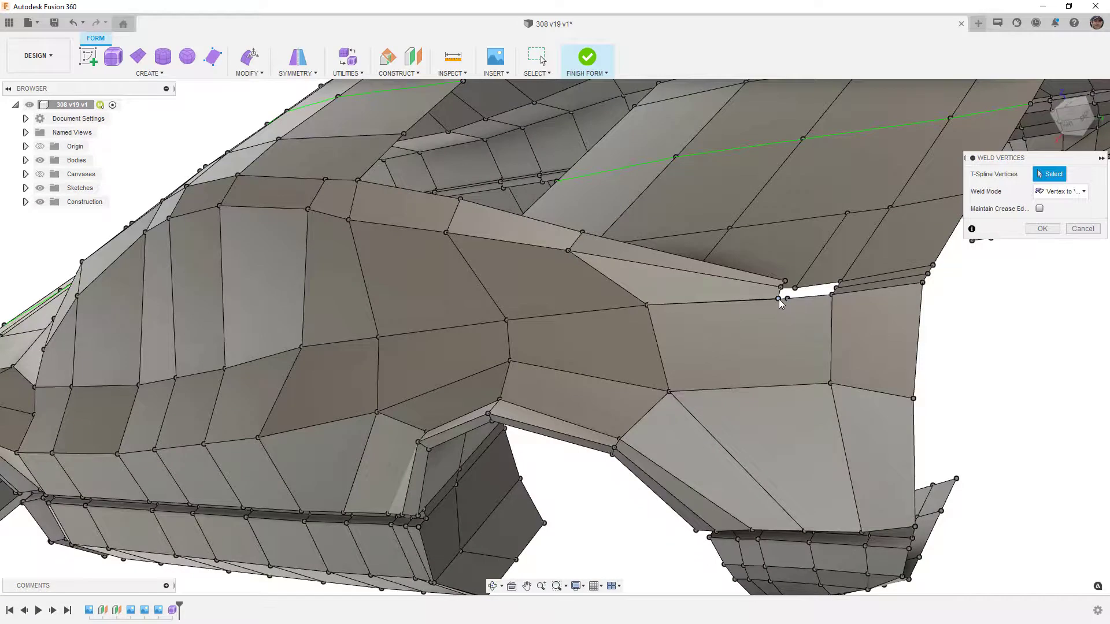
middle_click_drag(795, 300, 784, 300, "shift")
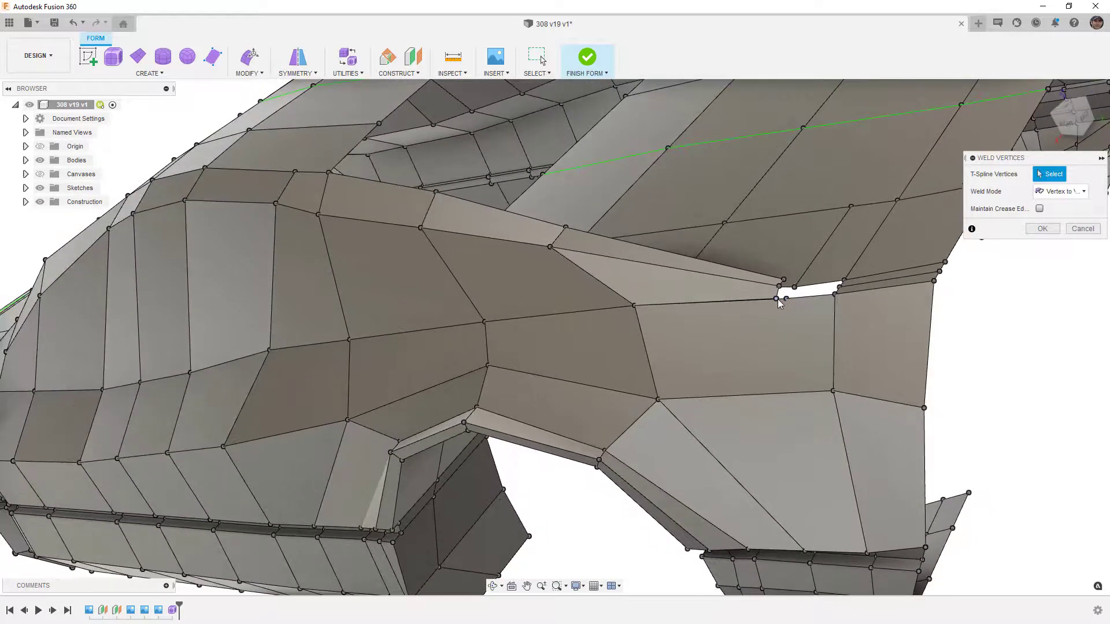
left_click(776, 299)
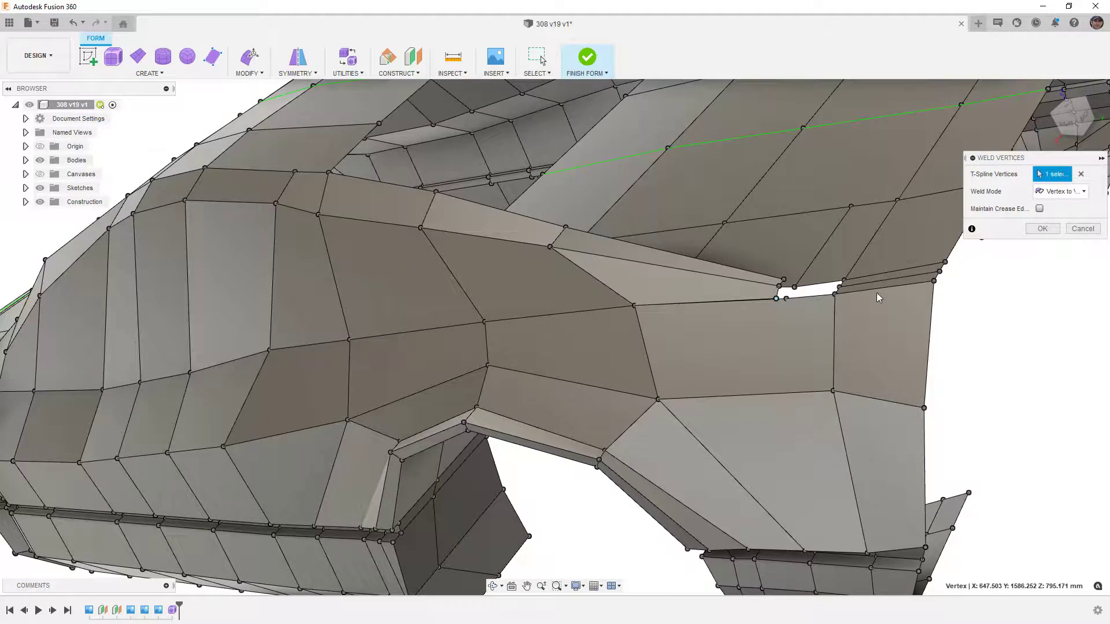
left_click(933, 281)
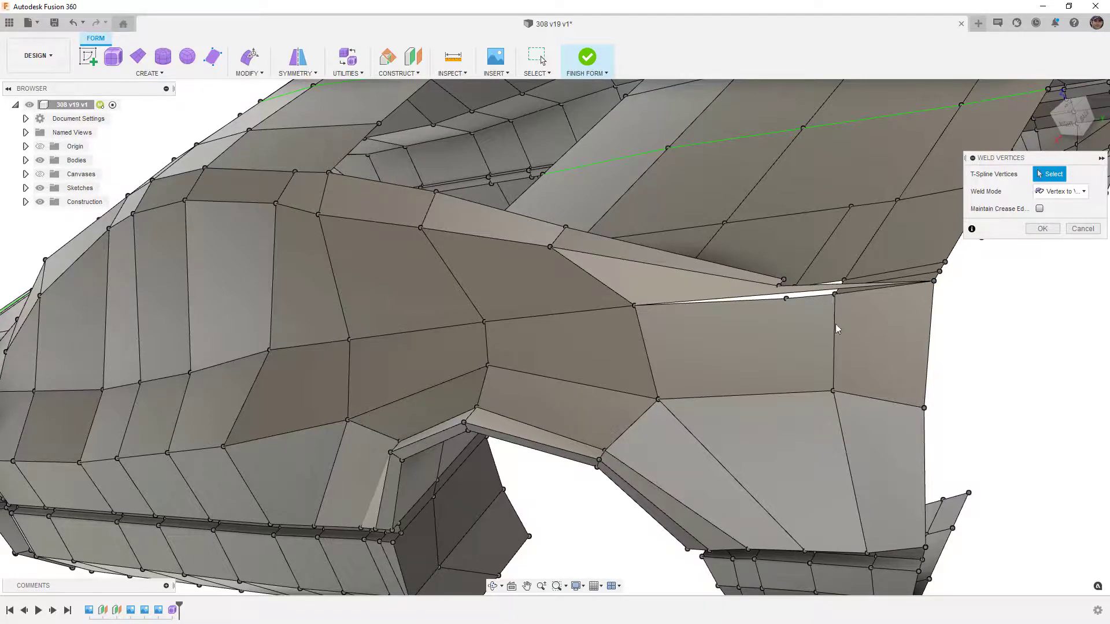
Apply the vertex welds and zoom in on the seam's rear end
left_click(1046, 231)
middle_click_drag(1034, 286, 1025, 297, "shift")
scroll(719, 341, "up", 2)
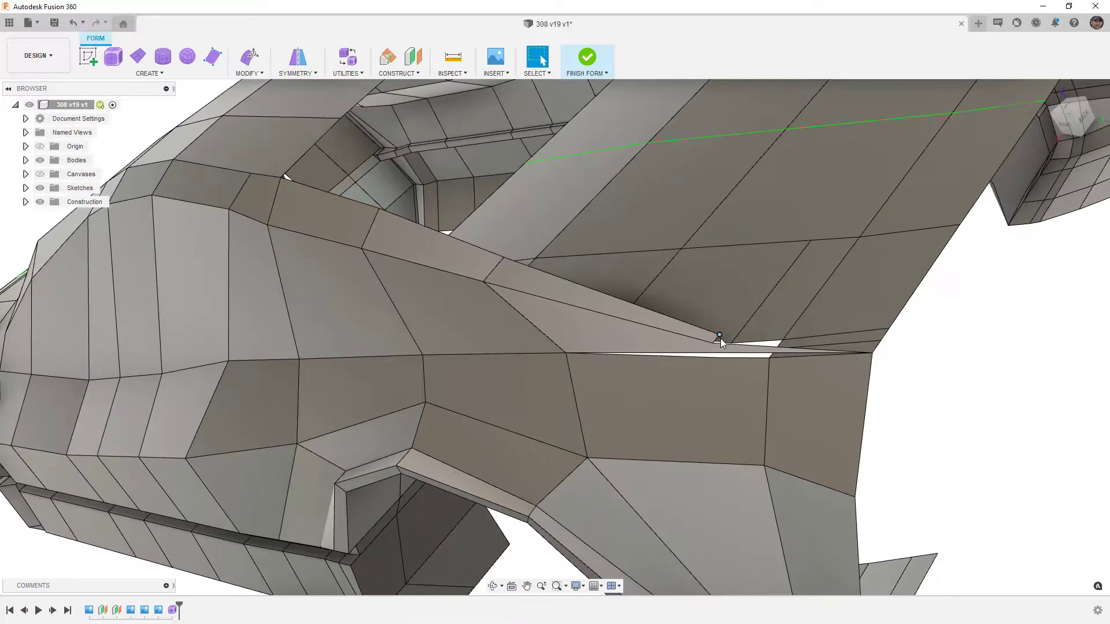
scroll(716, 338, "up", 3)
In RIGHT view, use Edit Form to move the upper surface's rear edge toward the lower panel
left_click(716, 341)
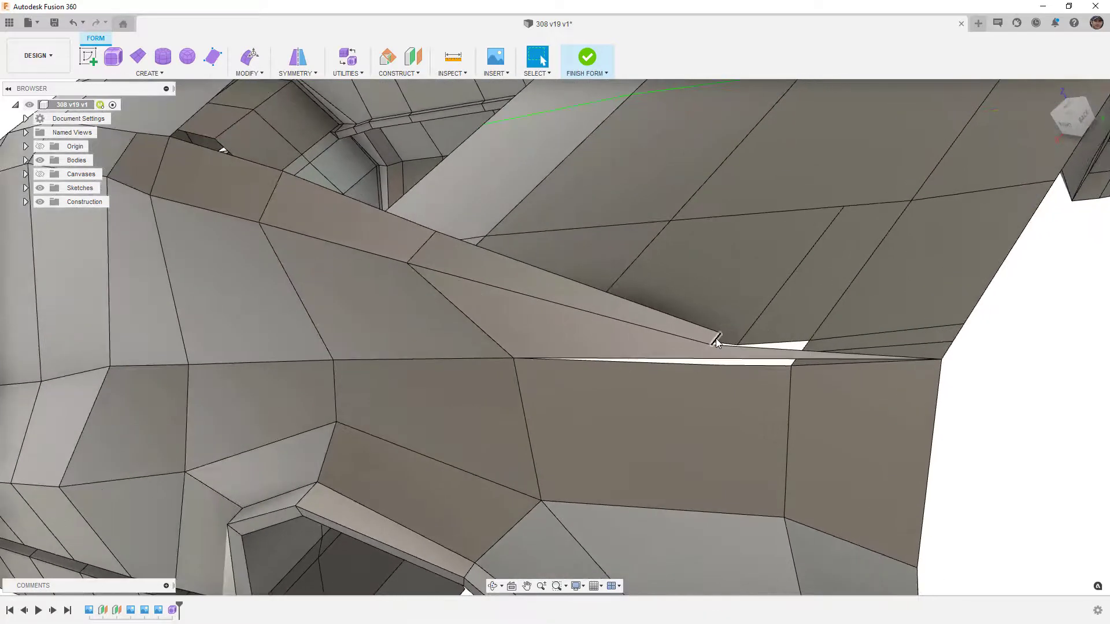
left_click(250, 58)
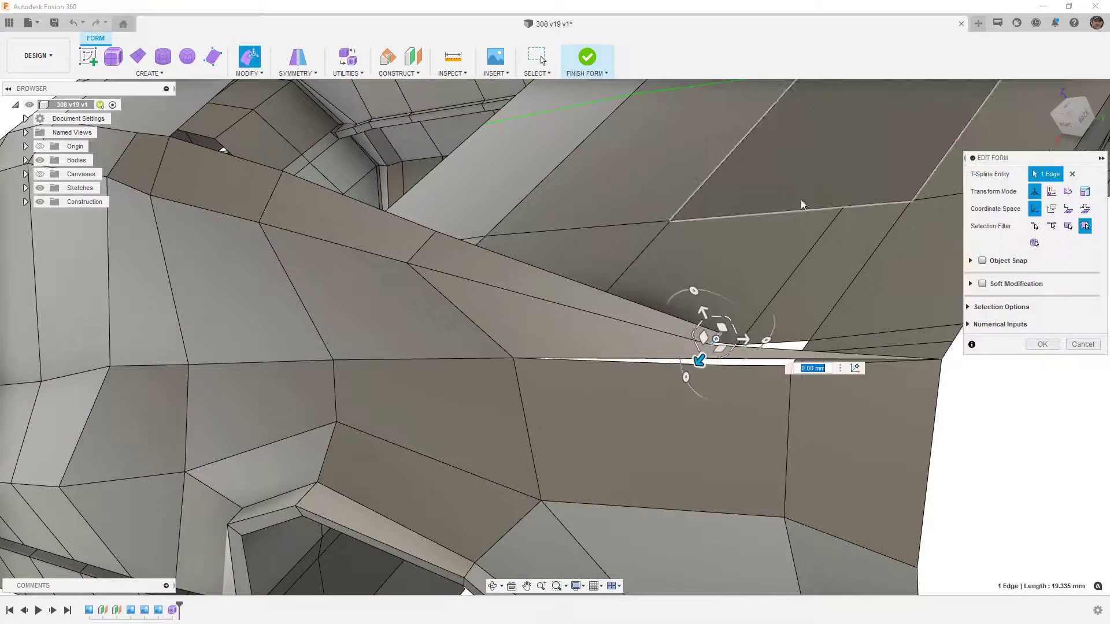
scroll(864, 212, "down", 1)
left_click(1063, 124)
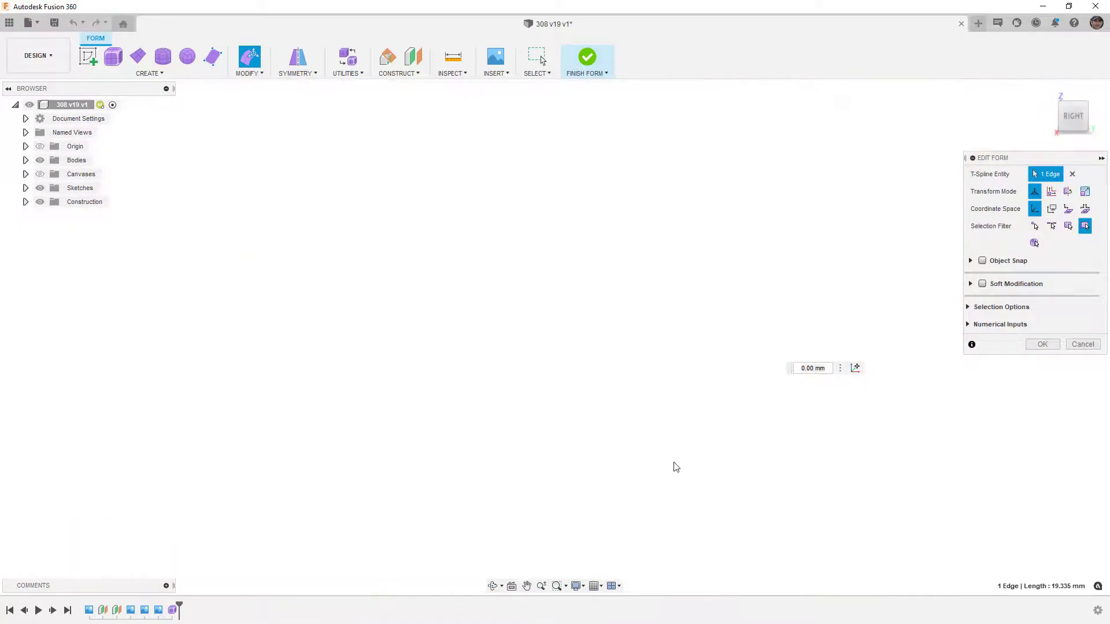
middle_click_drag(802, 180, 774, 224)
scroll(775, 224, "down", 5)
middle_click_drag(775, 309, 429, 294)
scroll(659, 278, "up", 5)
left_click_drag(536, 281, 713, 281)
Commit the edge move, then split the narrow upper roof-edge strip near its rear with an inserted edge
left_click(1040, 345)
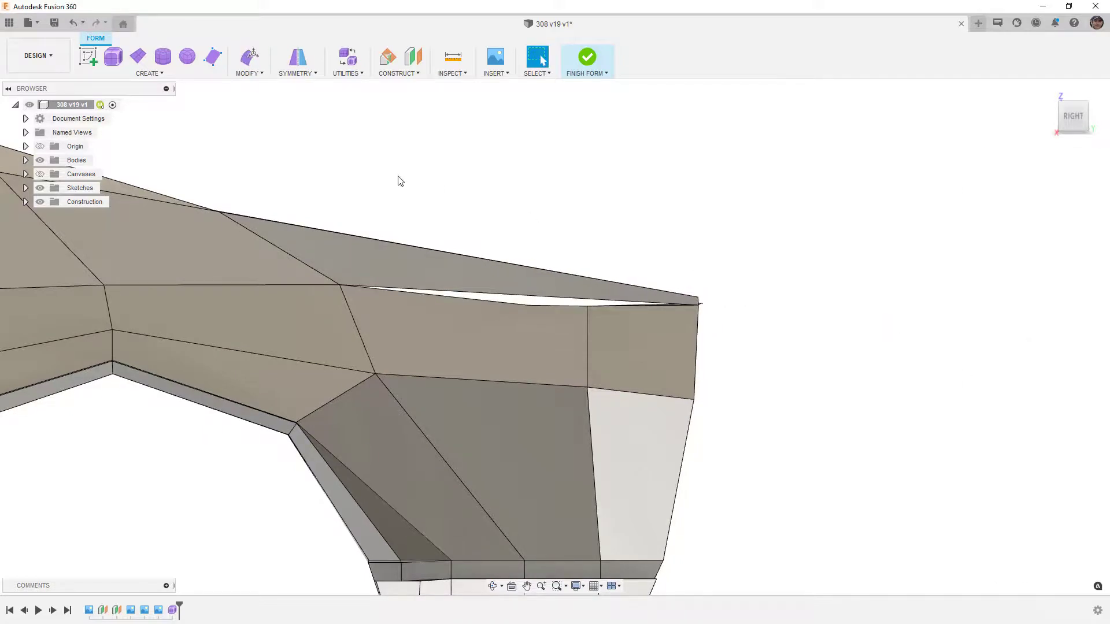
left_click(250, 75)
left_click(259, 137)
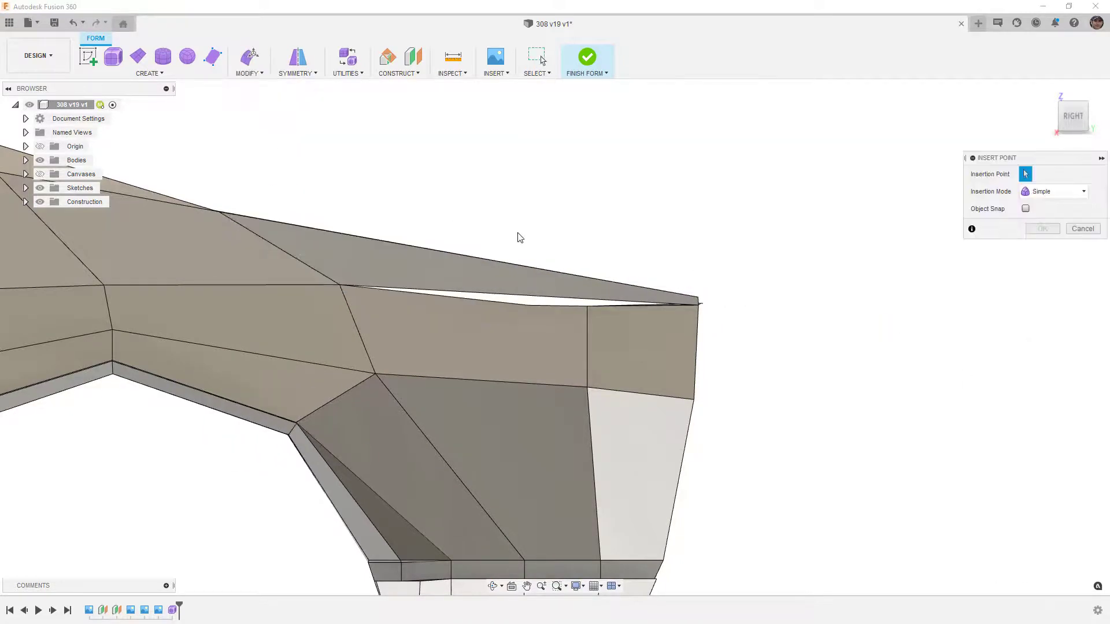
left_click(588, 299)
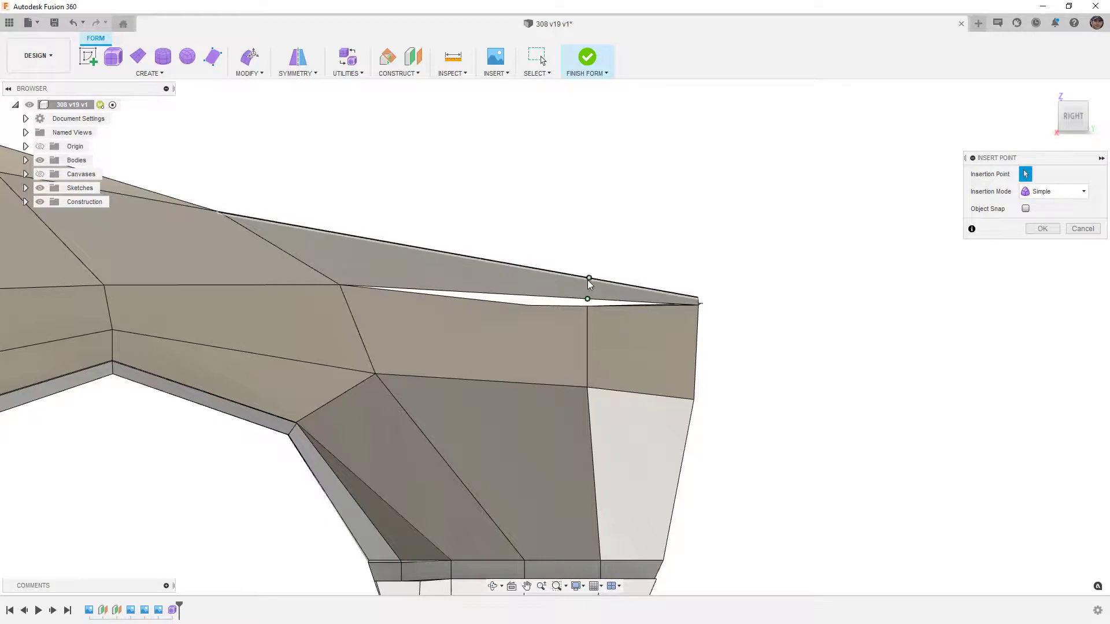
left_click(588, 279)
middle_click_drag(597, 245, 579, 285, "shift")
left_click(613, 224)
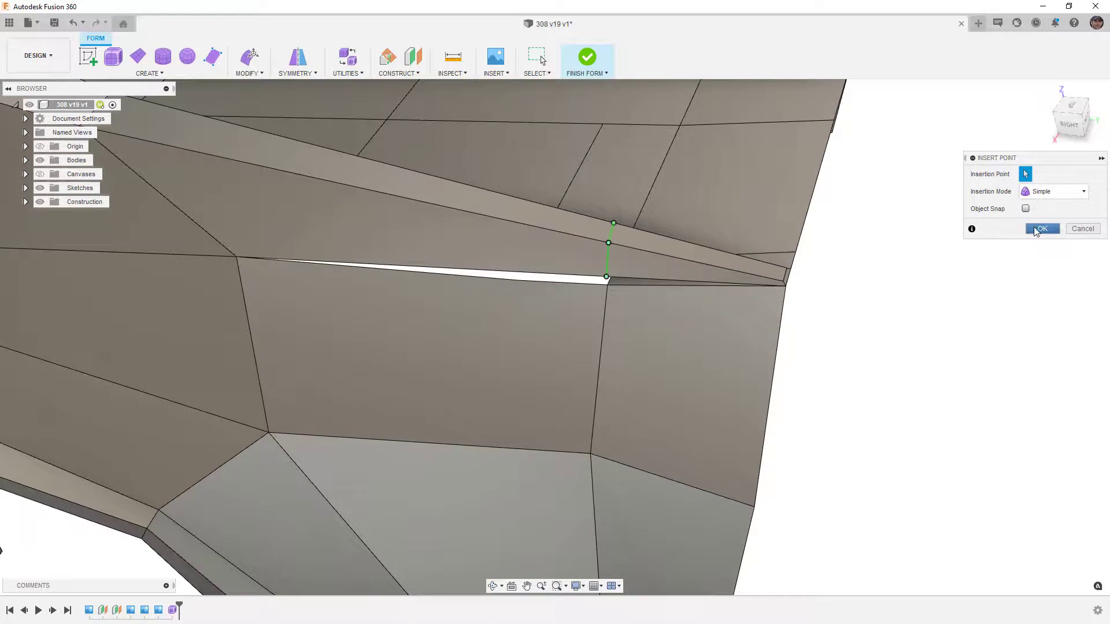
left_click(1042, 228)
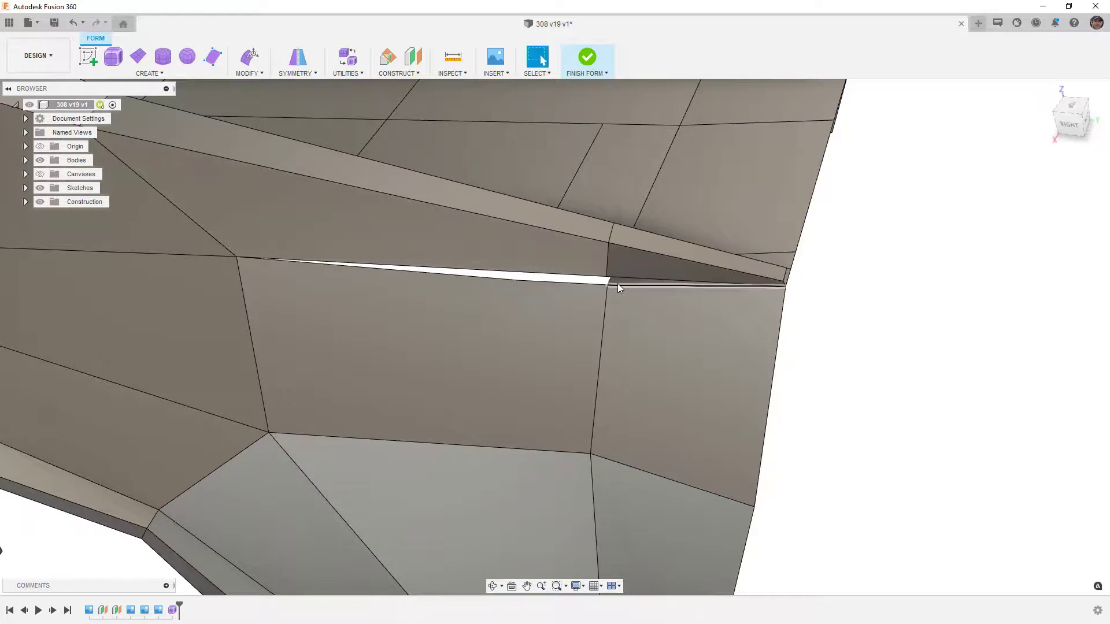
scroll(789, 286, "up", 1)
scroll(791, 285, "up", 1)
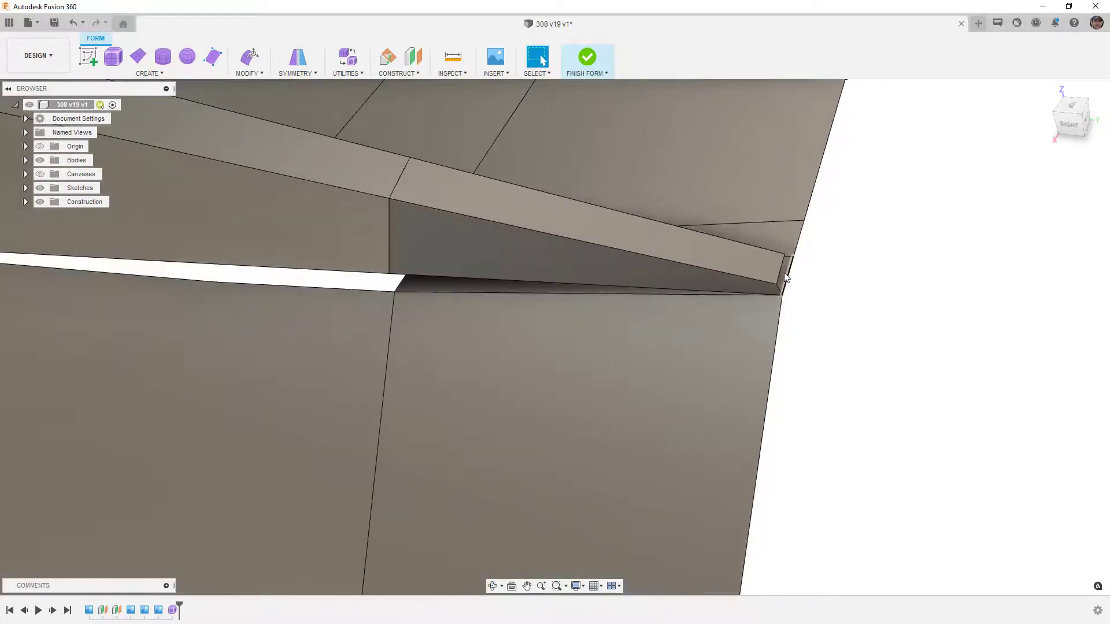
Weld the lower gap vertex onto the upper vertex, then try deleting the leftover vertex
left_click(252, 73)
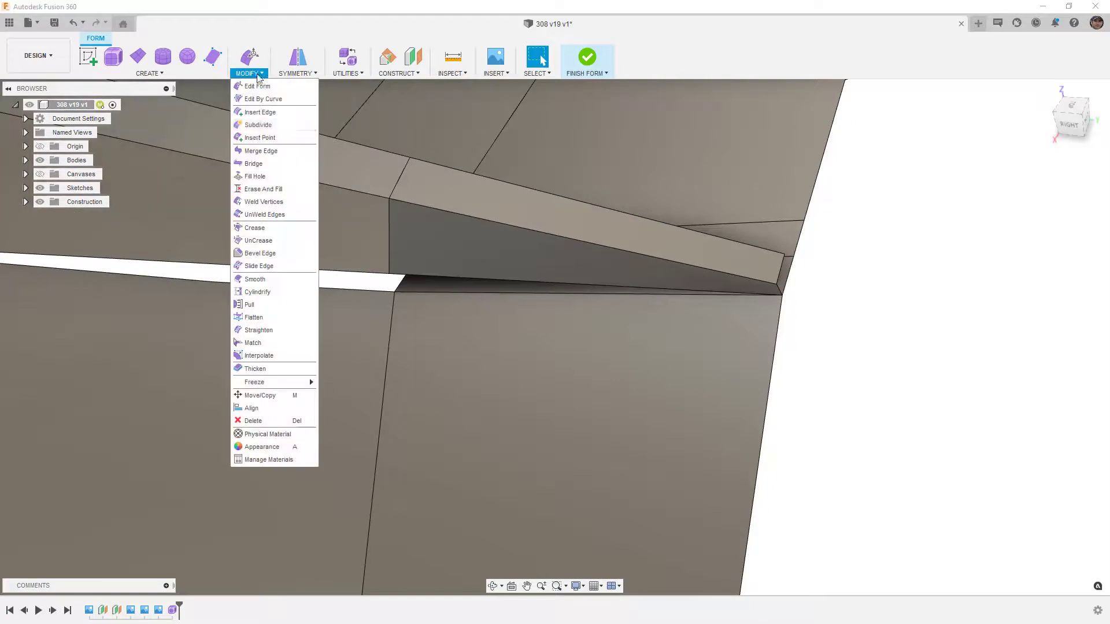
left_click(261, 201)
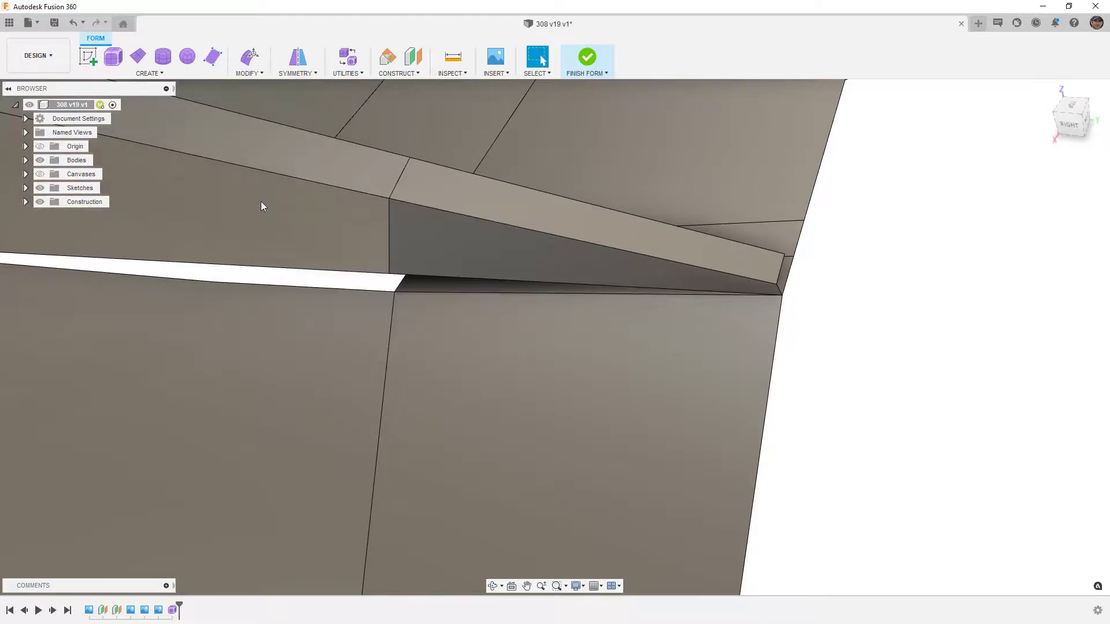
left_click(395, 292)
left_click(388, 273)
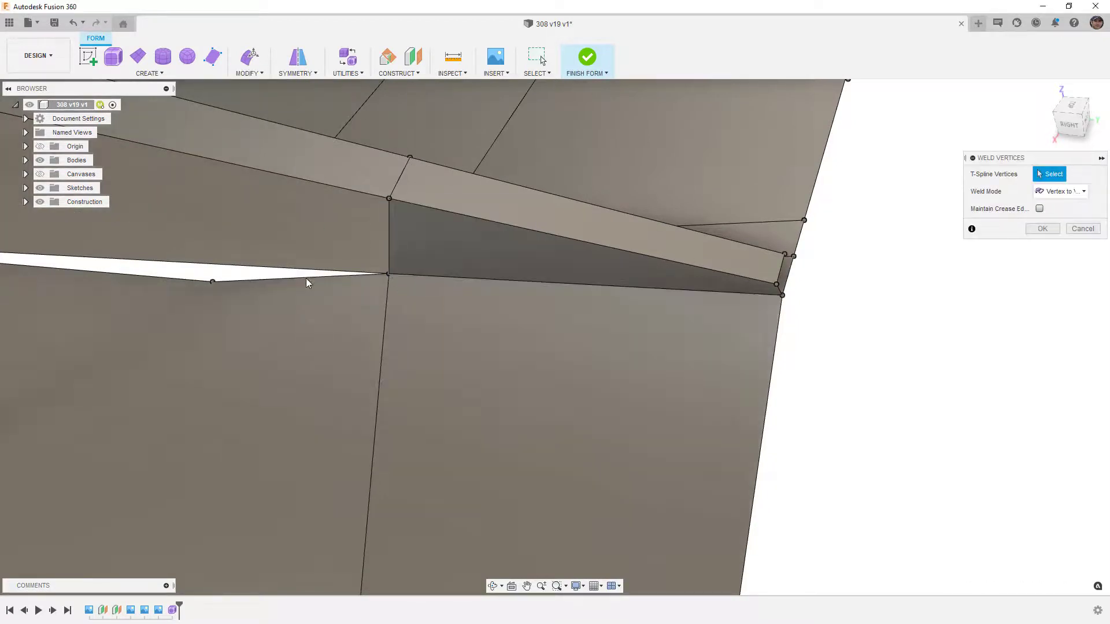
left_click(1042, 229)
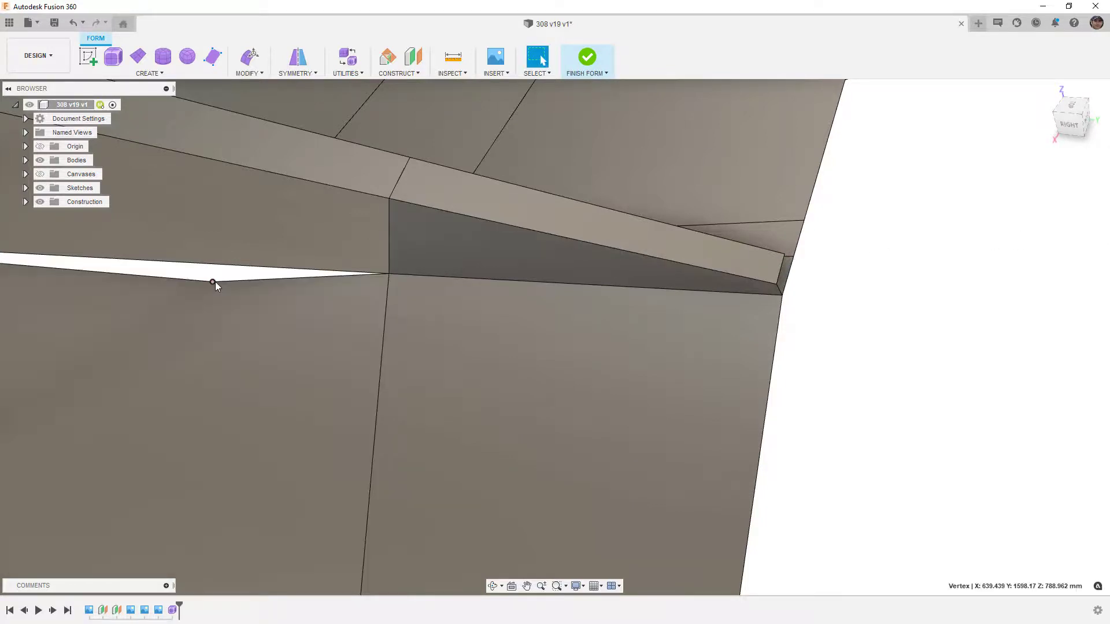
key("Delete")
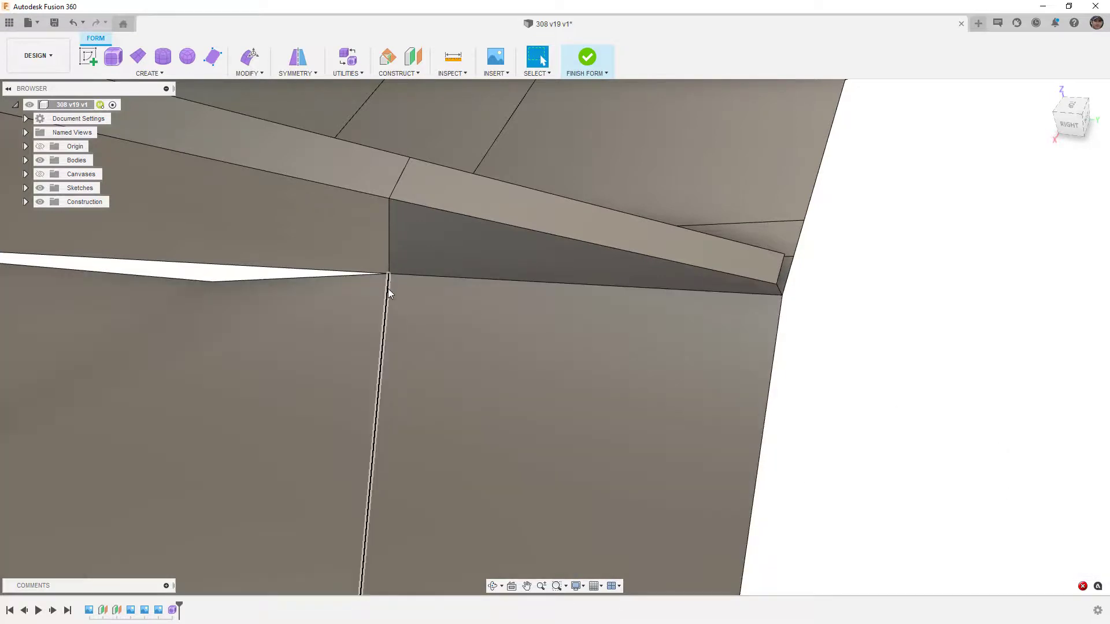
Weld a second vertex pair to close the gap at the deck panel's end
left_click(250, 73)
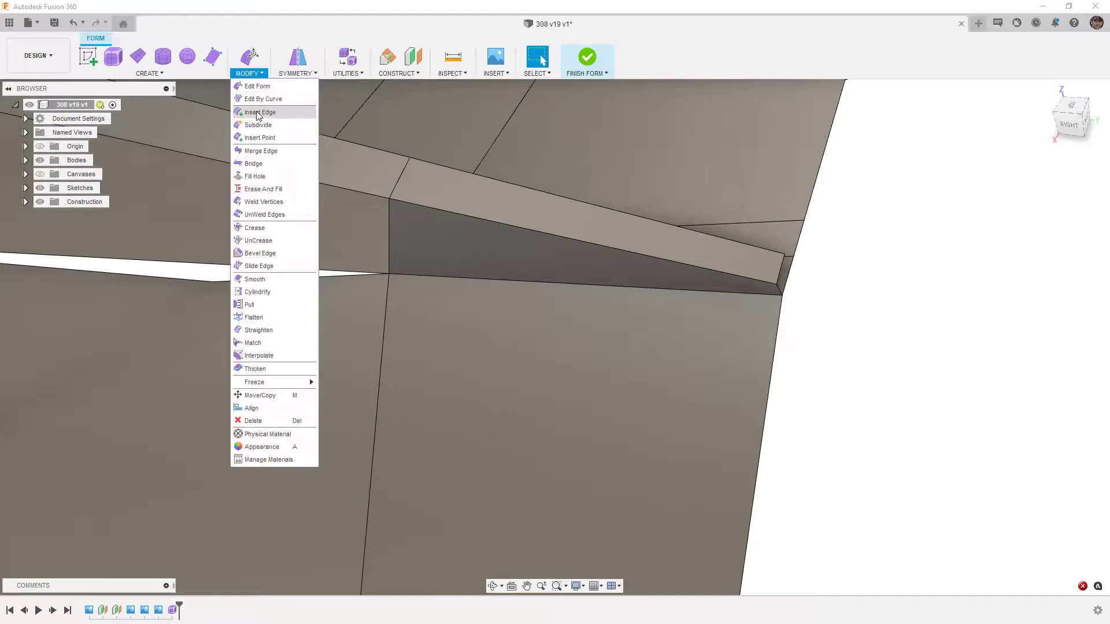
left_click(276, 202)
left_click(212, 282)
left_click(389, 274)
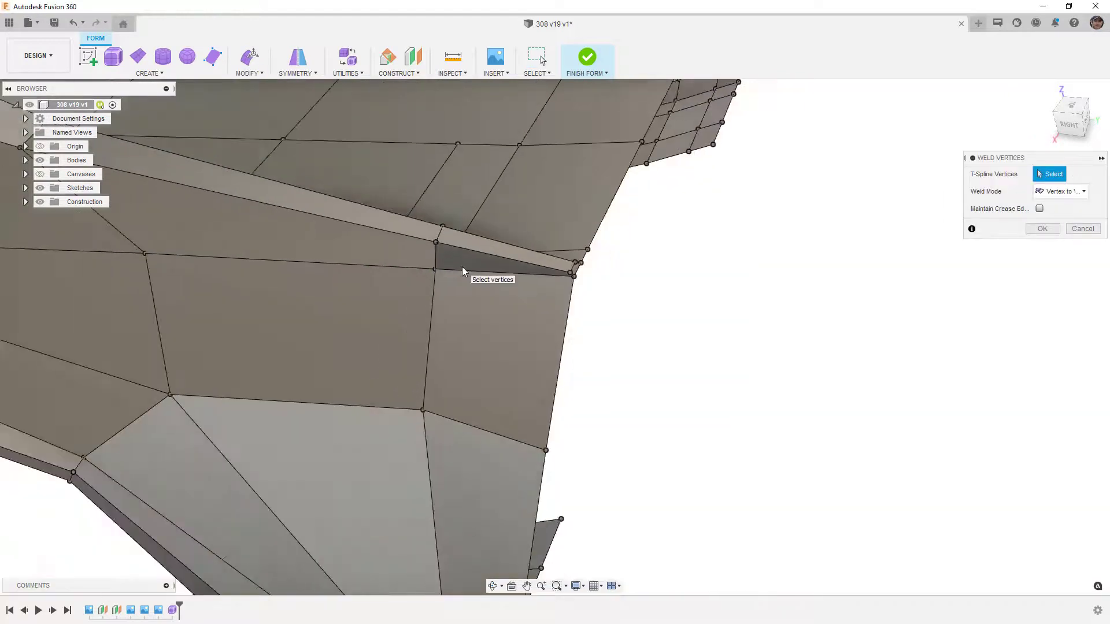
scroll(463, 267, "down", 3)
middle_click_drag(423, 286, 366, 272, "shift")
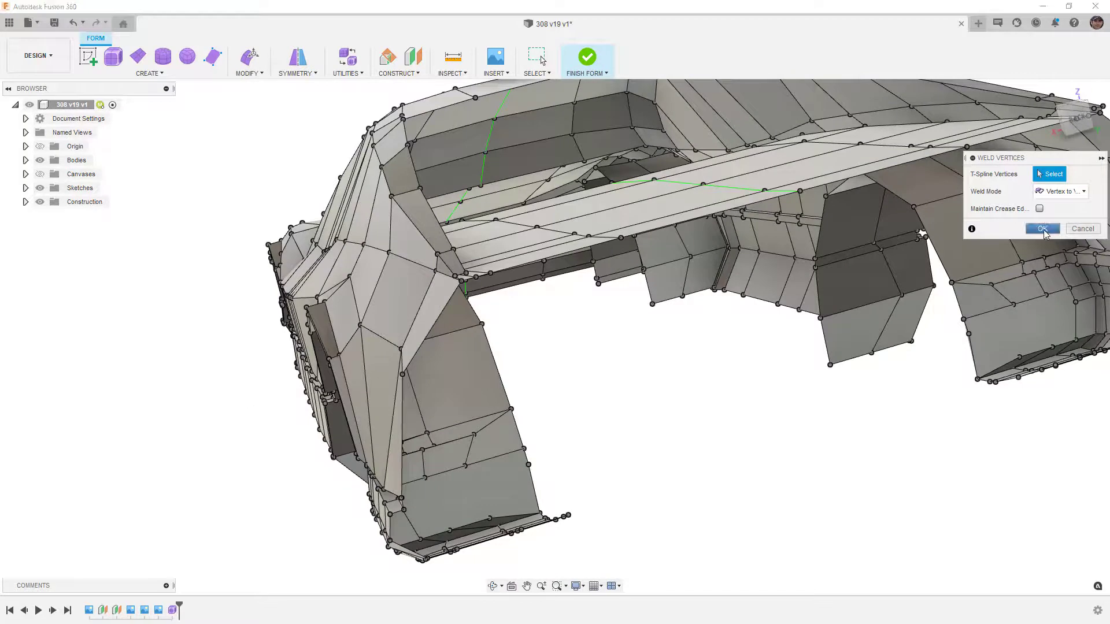
left_click(1043, 229)
middle_click_drag(669, 339, 678, 346, "shift")
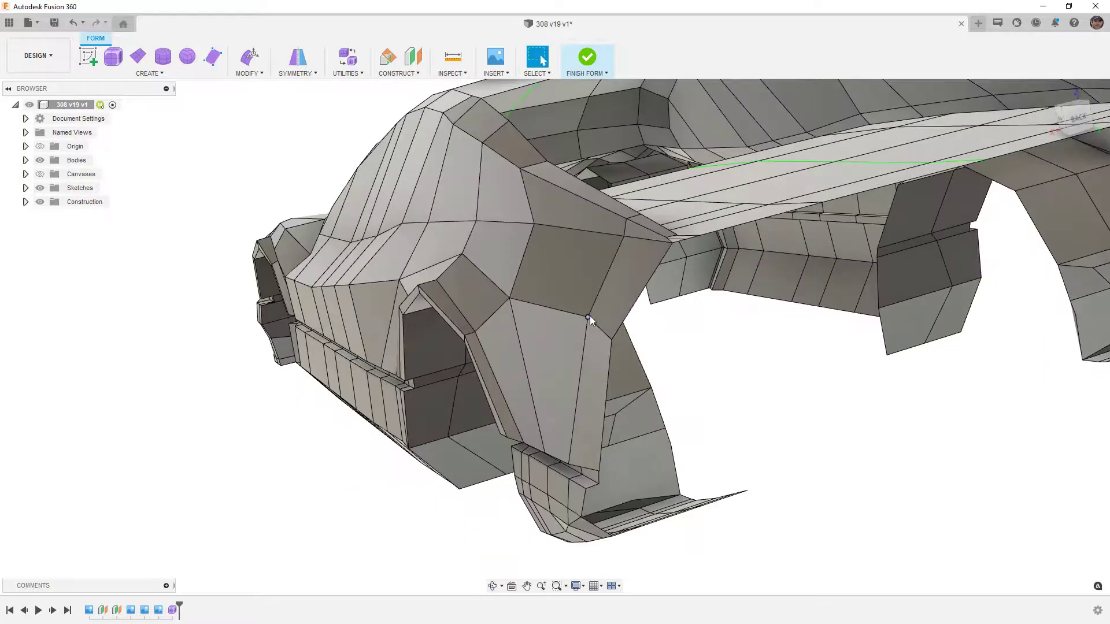
Pull the wheel-arch panel's corner vertex back 50 mm with Edit Form
left_click(249, 57)
left_click(612, 338)
left_click_drag(581, 348, 599, 345)
middle_click_drag(606, 351, 705, 312, "shift")
scroll(601, 317, "up", 4)
left_click(507, 308)
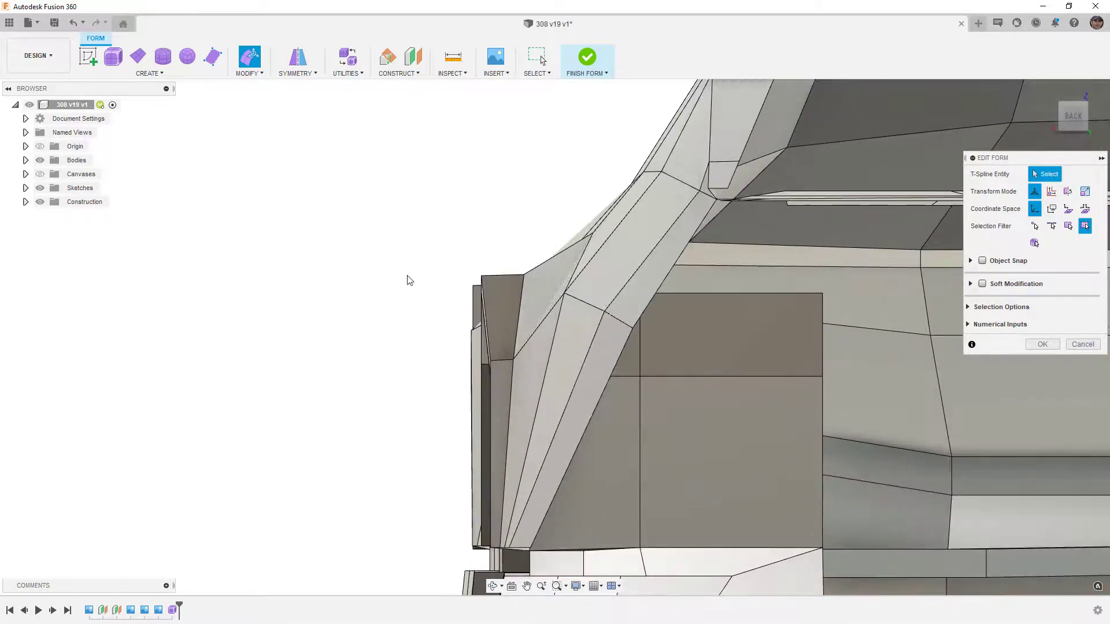
Nudge the adjacent arch edge slightly left, trying Soft Modification and its falloff before switching it off
left_click(616, 318)
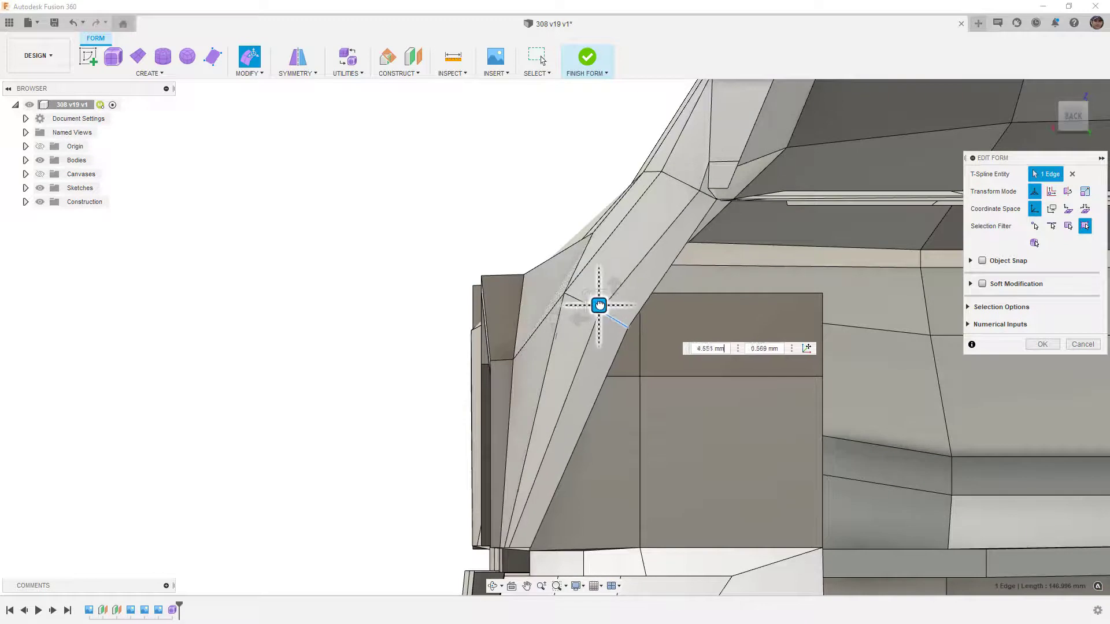
left_click_drag(599, 305, 591, 302)
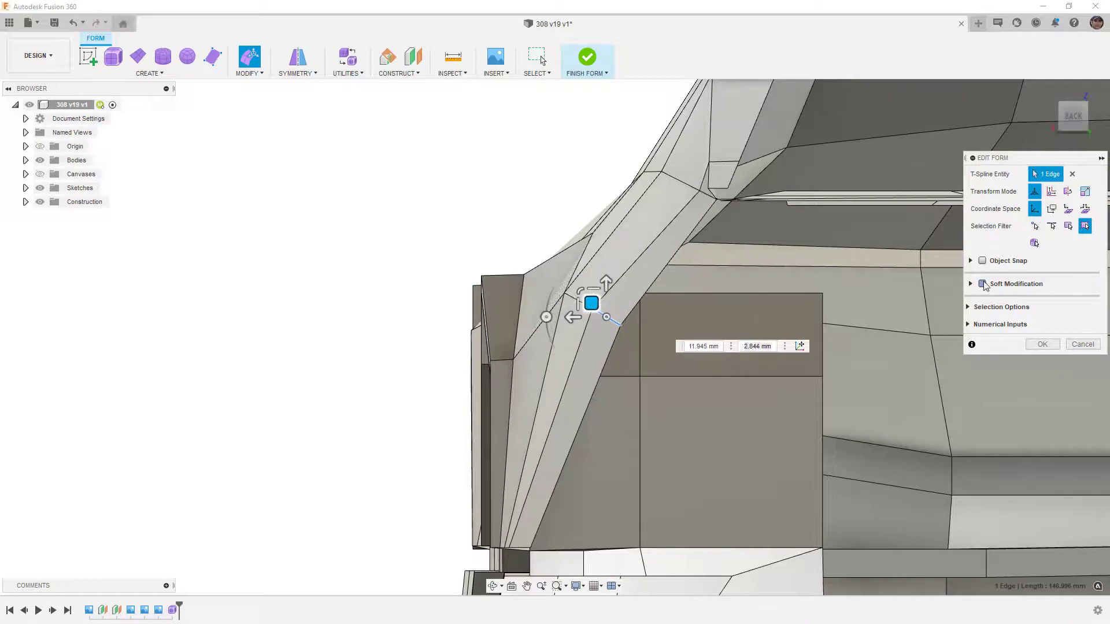
left_click(982, 284)
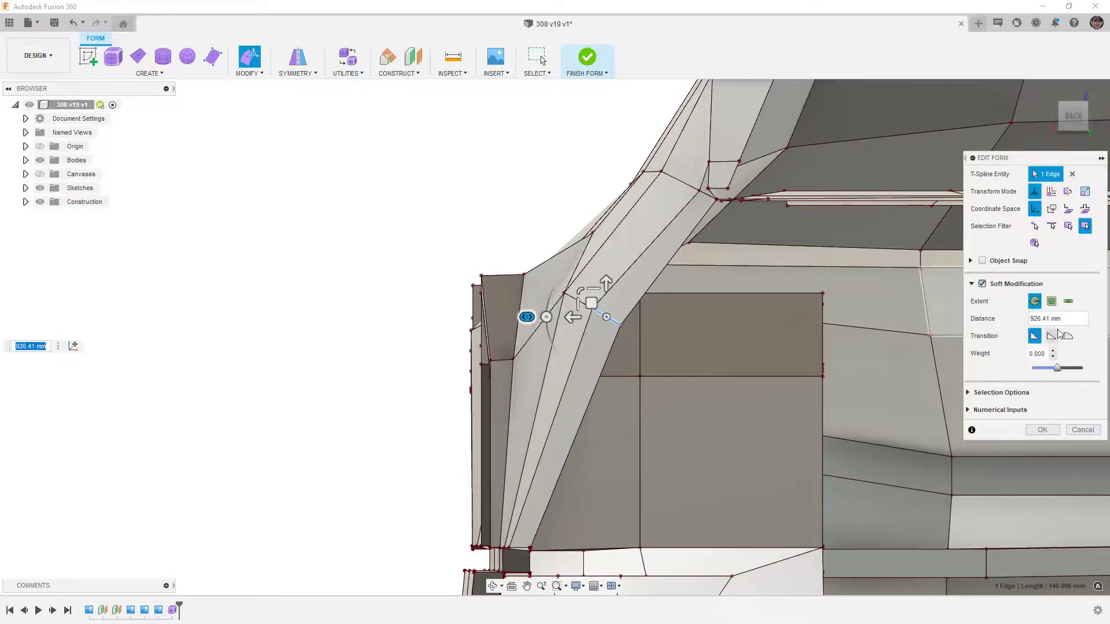
type("50")
scroll(615, 227, "down", 3)
middle_click_drag(585, 258, 726, 274, "shift")
scroll(727, 274, "up", 2)
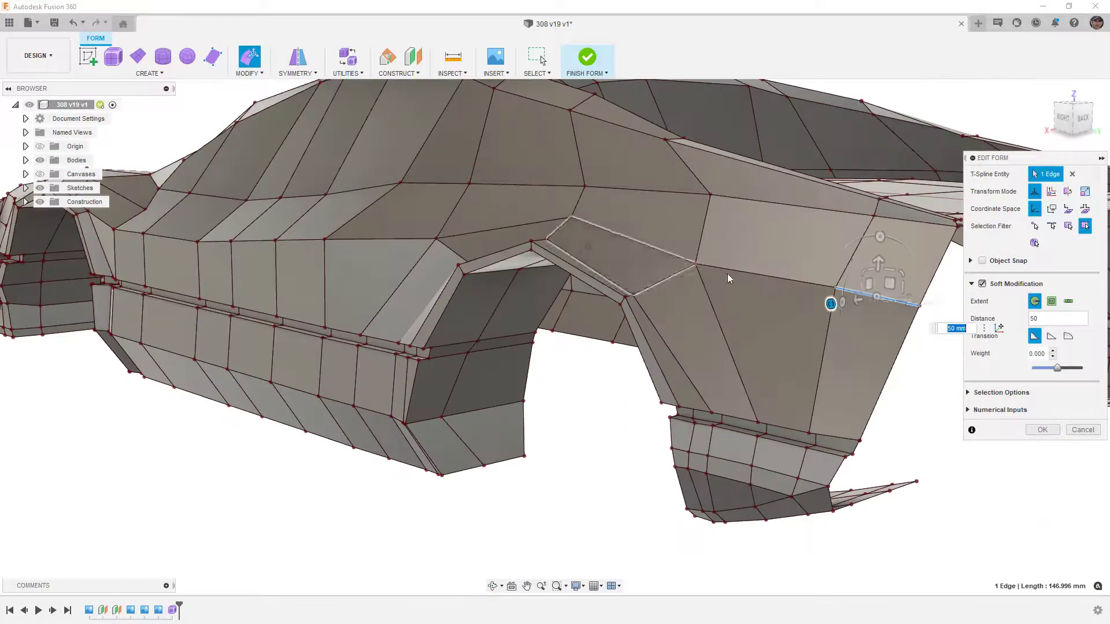
left_click(1039, 338)
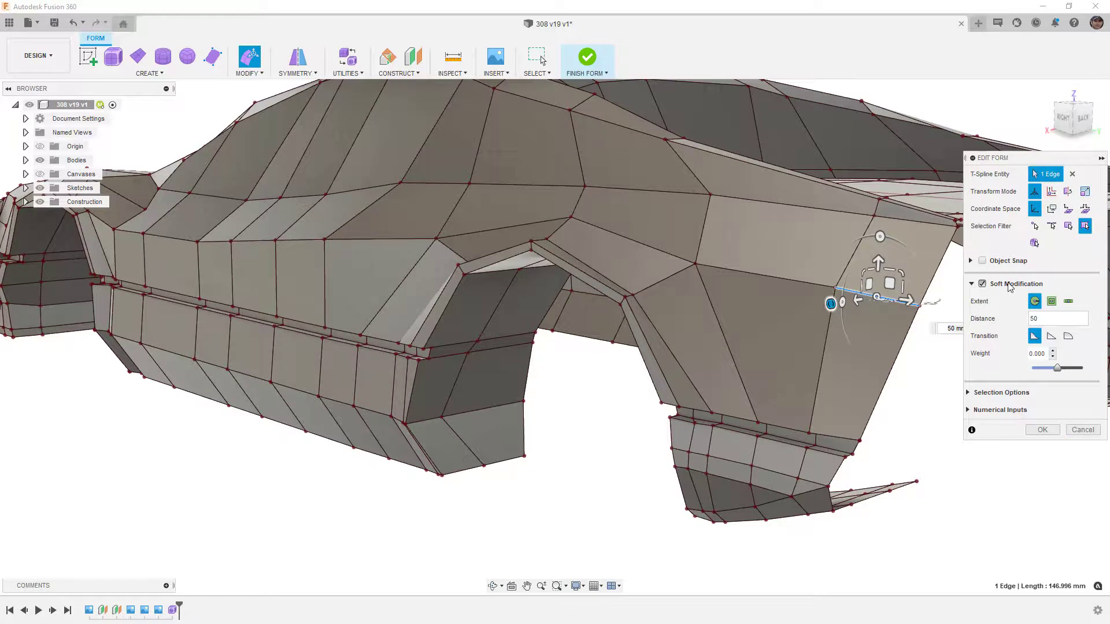
left_click(983, 284)
left_click(938, 340)
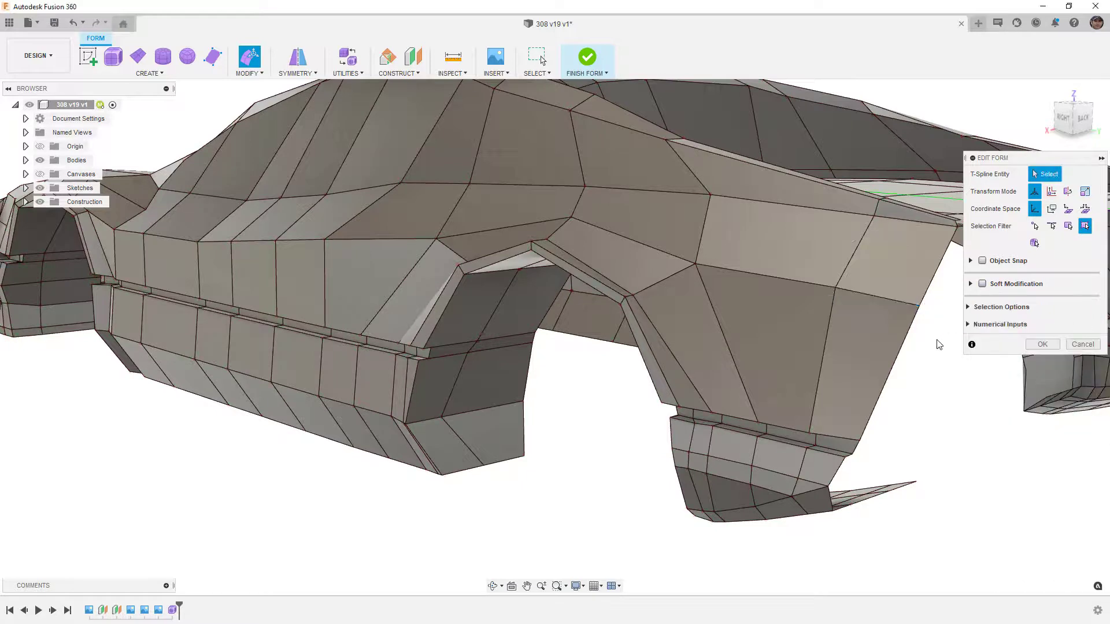
middle_click_drag(929, 319, 803, 305)
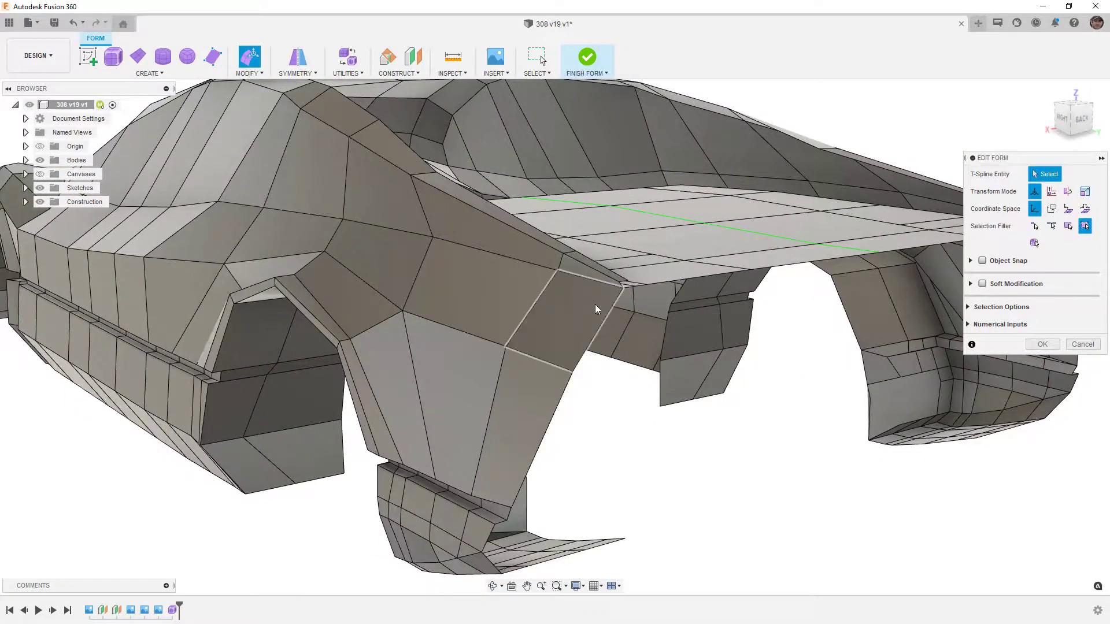
Select the diagonal edge at the rear deck's left end and finish the form edit
middle_click_drag(593, 304, 512, 311, "shift")
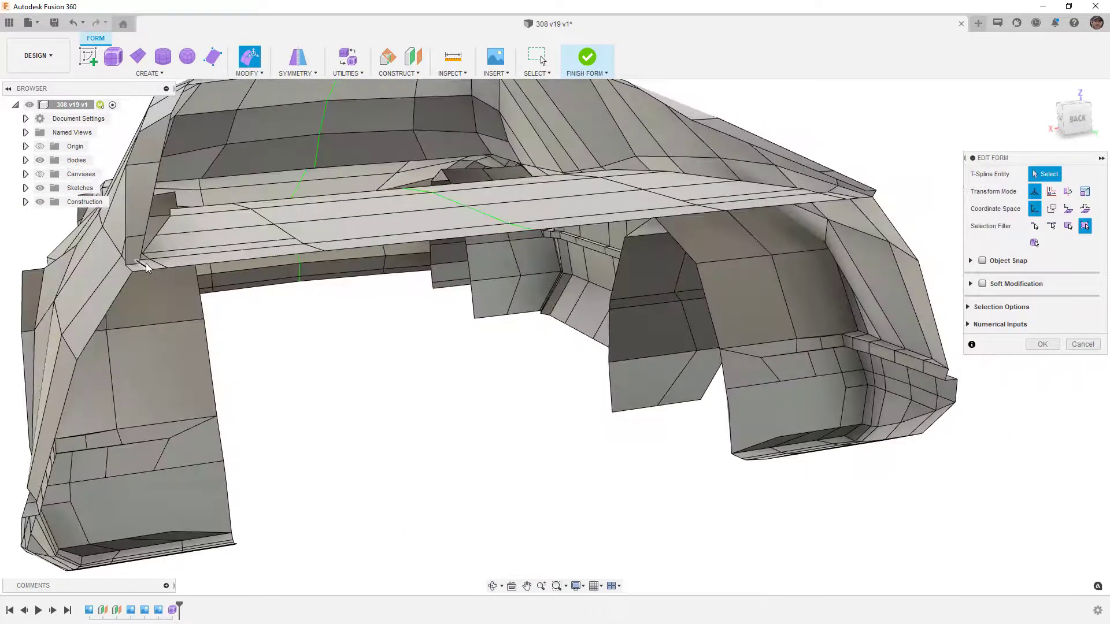
scroll(145, 263, "up", 1)
middle_click_drag(396, 263, 347, 272, "shift")
middle_click_drag(261, 259, 504, 162)
middle_click_drag(486, 269, 399, 278, "shift")
scroll(254, 310, "up", 2)
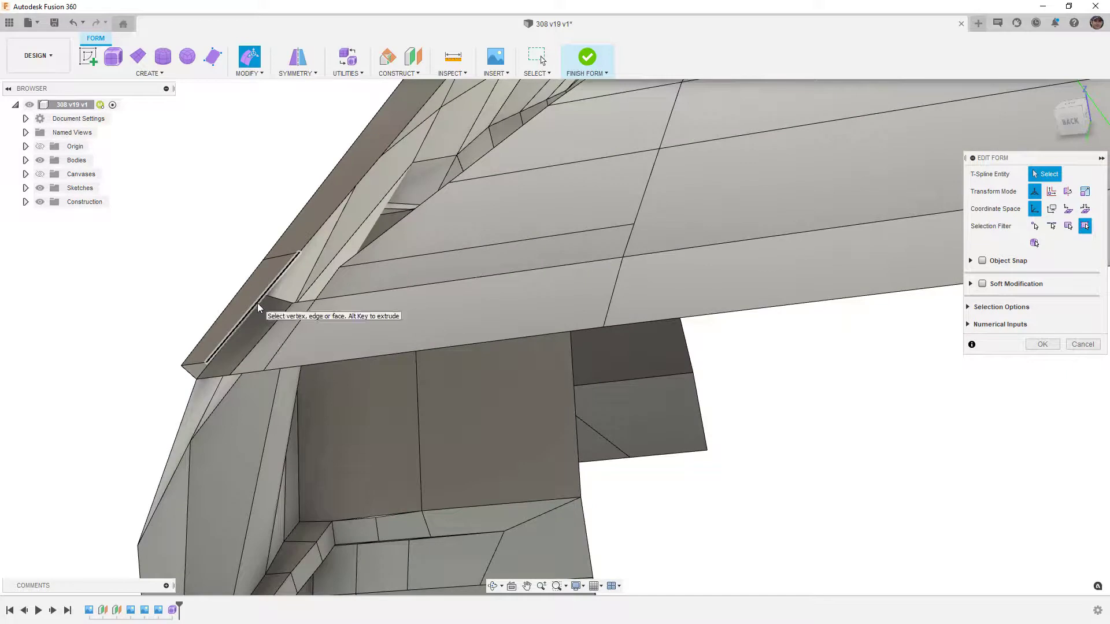
left_click(258, 303)
left_click(285, 340)
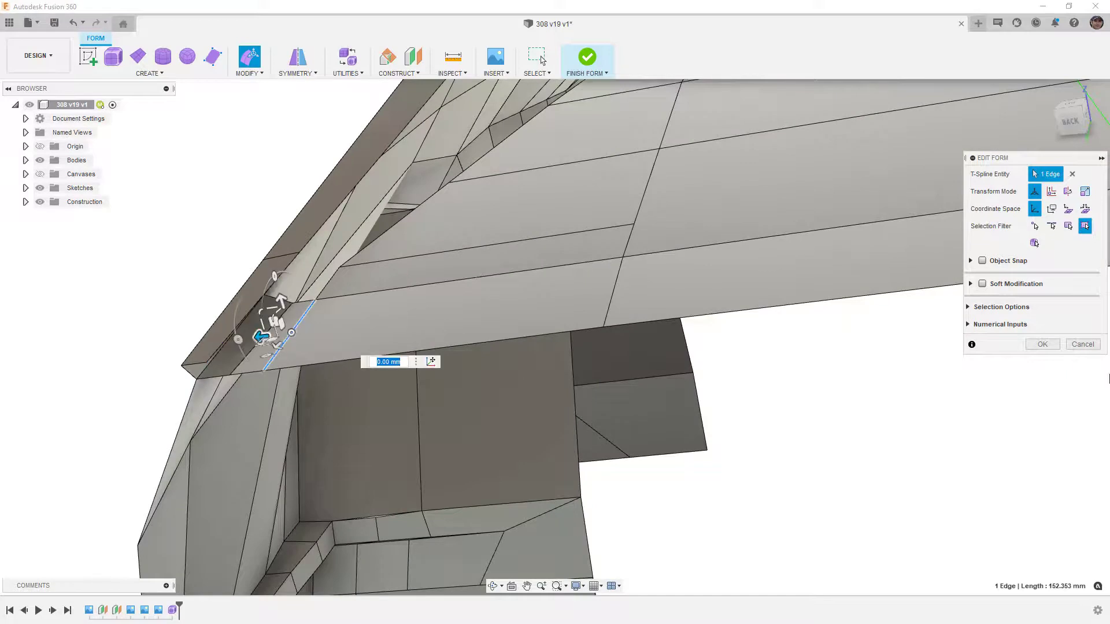
left_click(1042, 344)
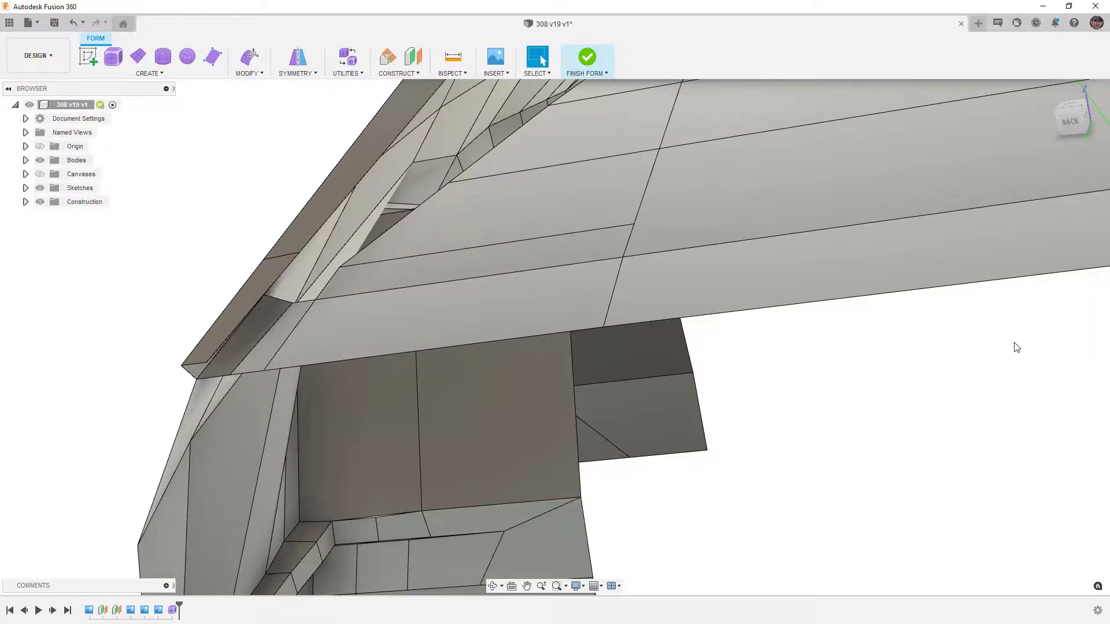
Try bridging the deck edge to the lower face strip, which fails to bridge
left_click(248, 74)
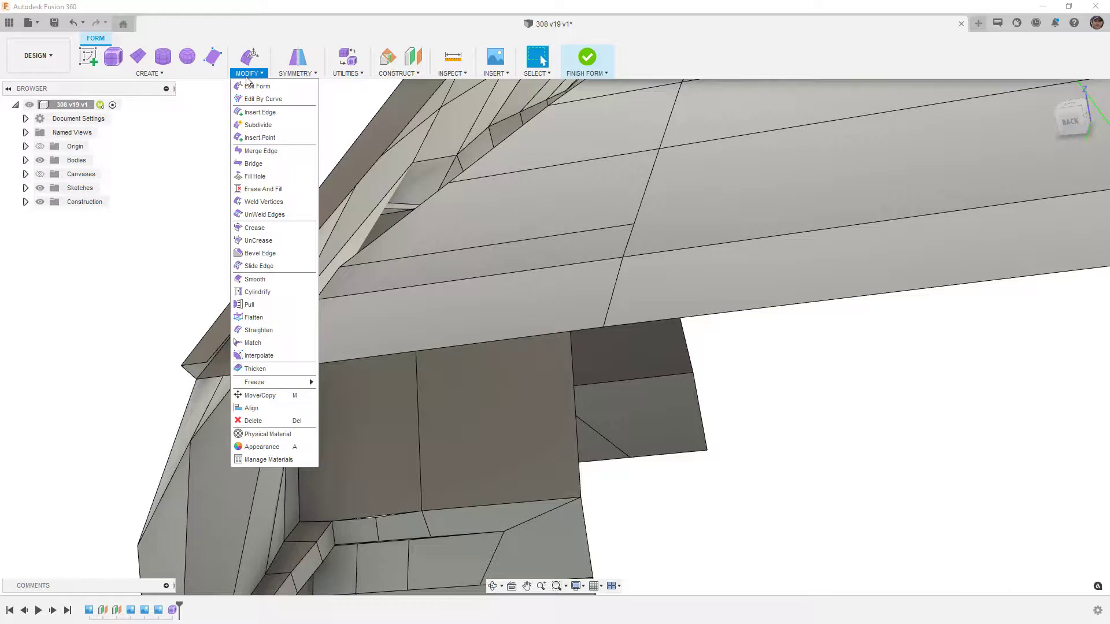
left_click(260, 166)
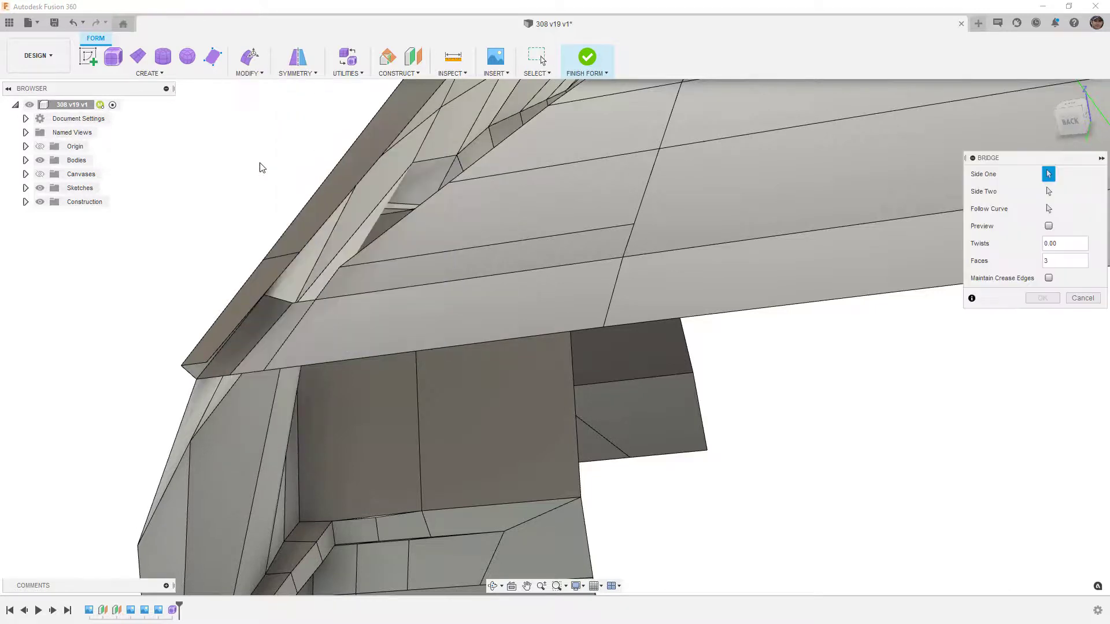
left_click(230, 338)
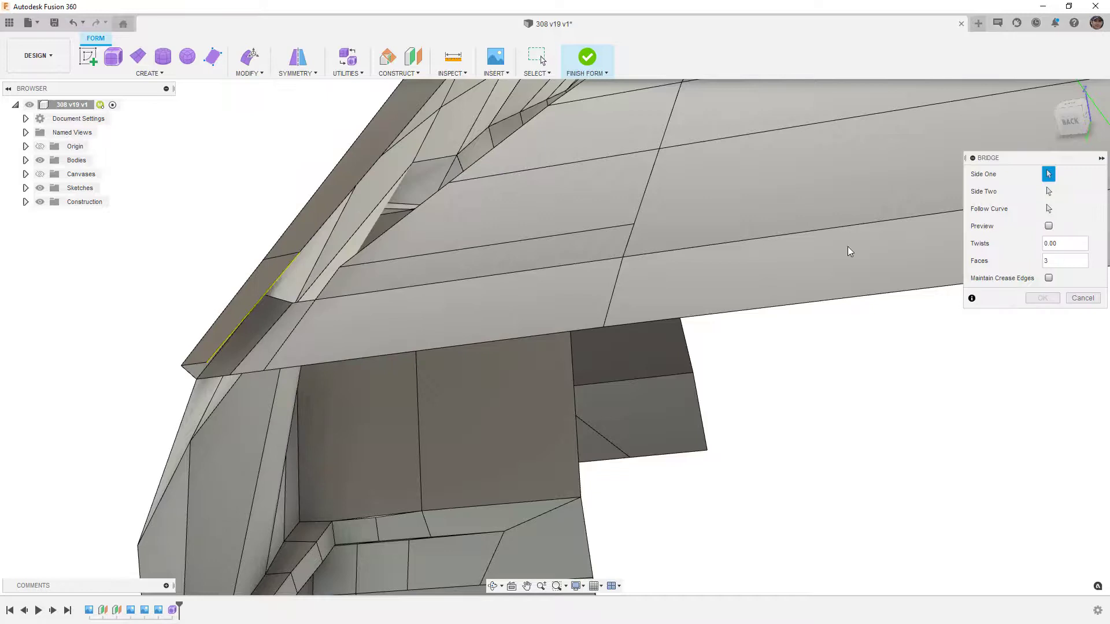
left_click(272, 360)
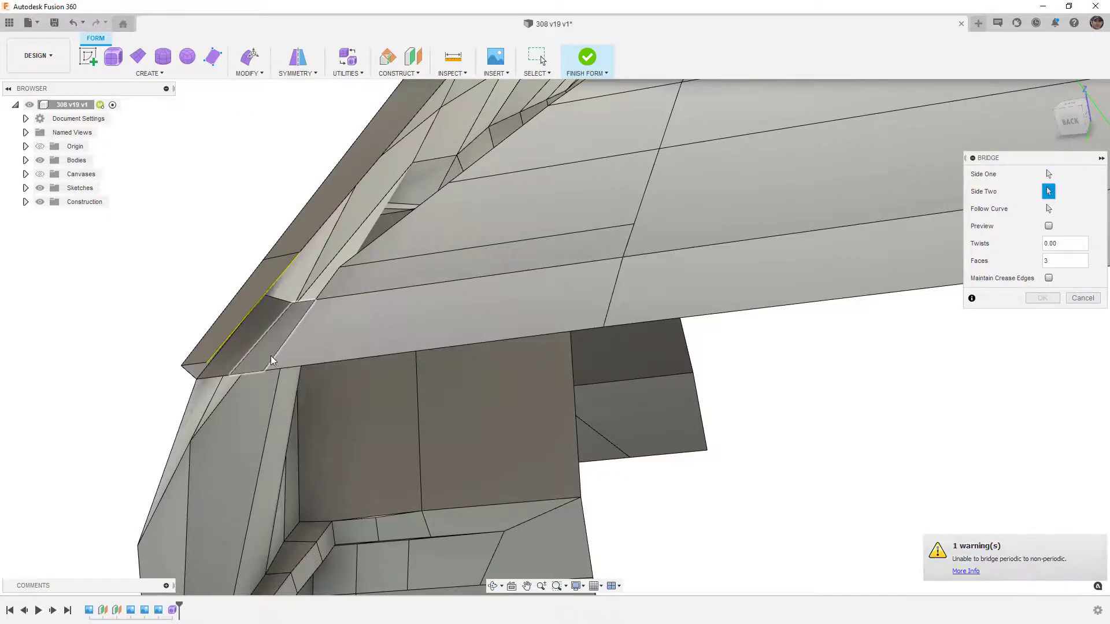
middle_click_drag(314, 346, 321, 347, "shift")
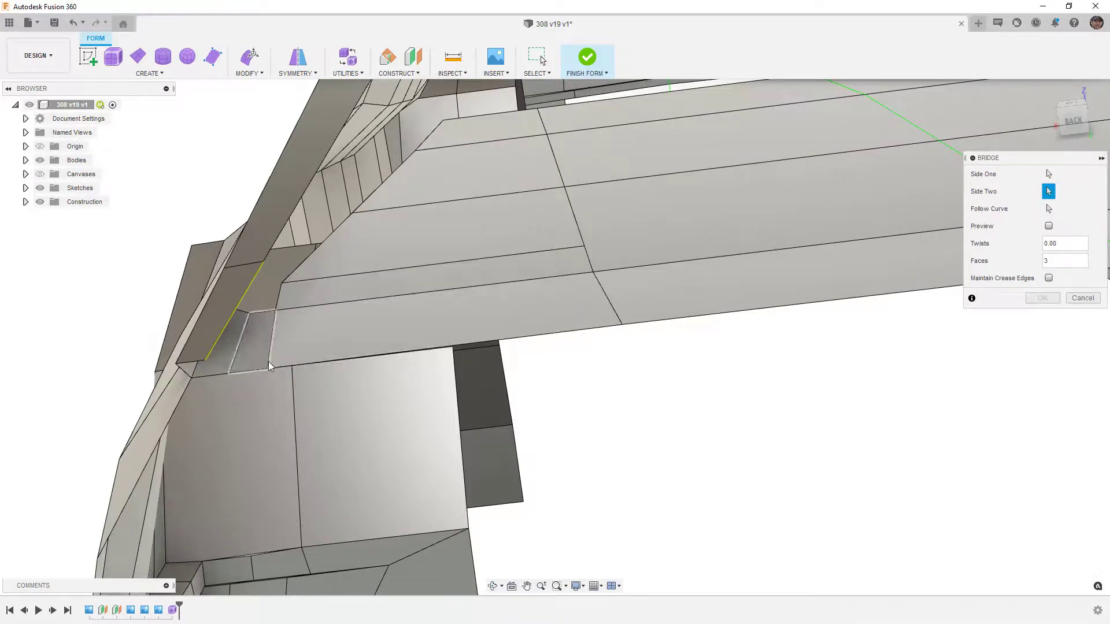
Cancel the failed bridge and delete the two small corner faces beside the deck
left_click(1082, 299)
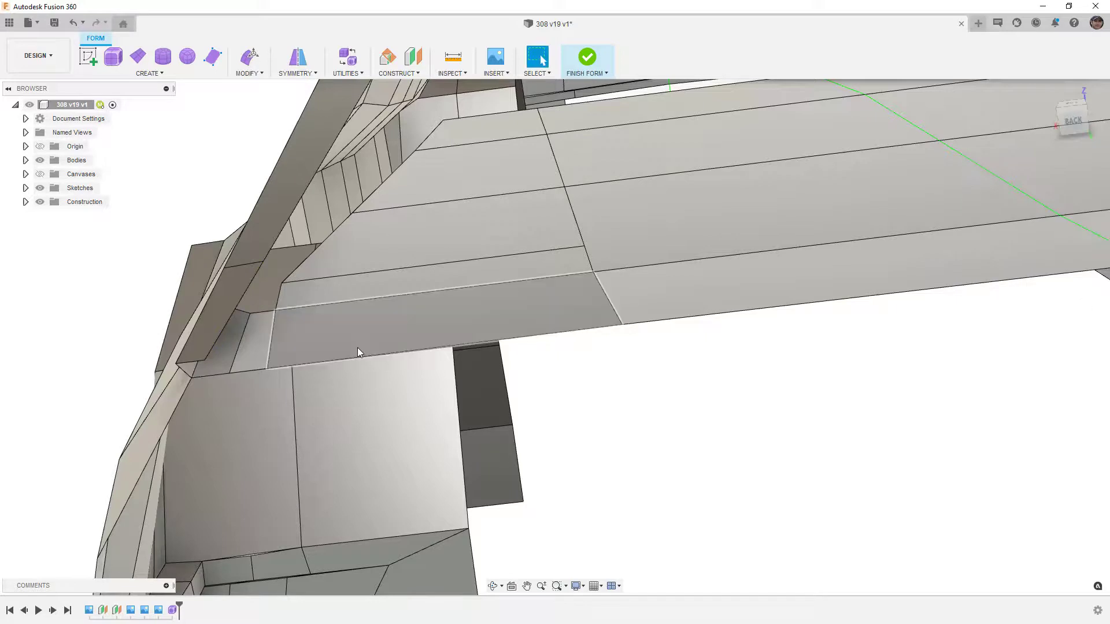
left_click(262, 335)
key("Delete")
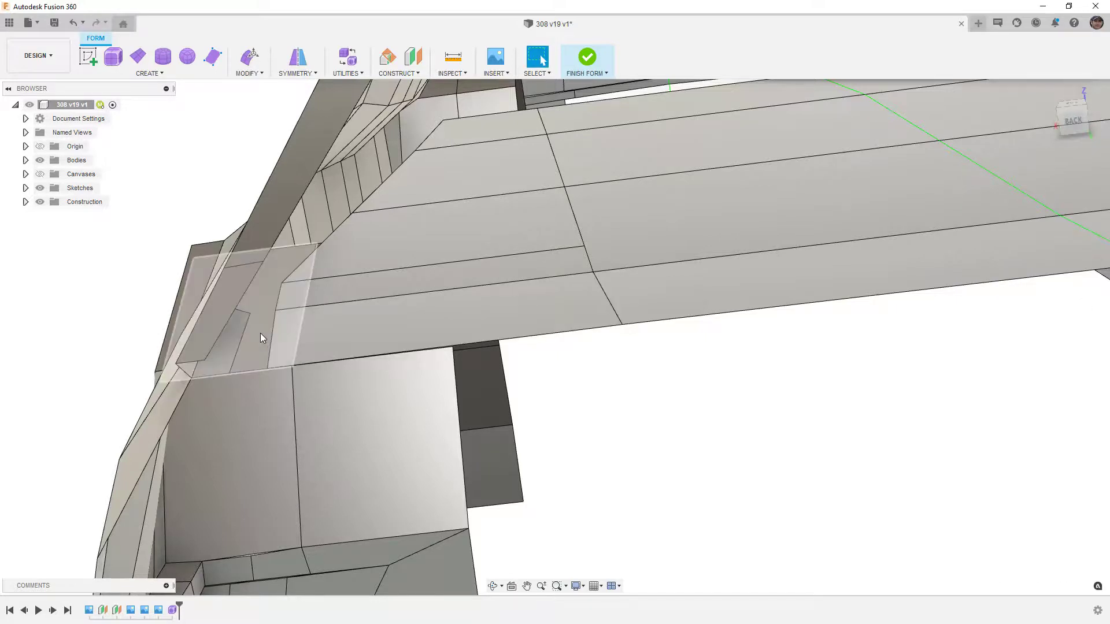
scroll(260, 333, "down", 3)
scroll(416, 327, "down", 2)
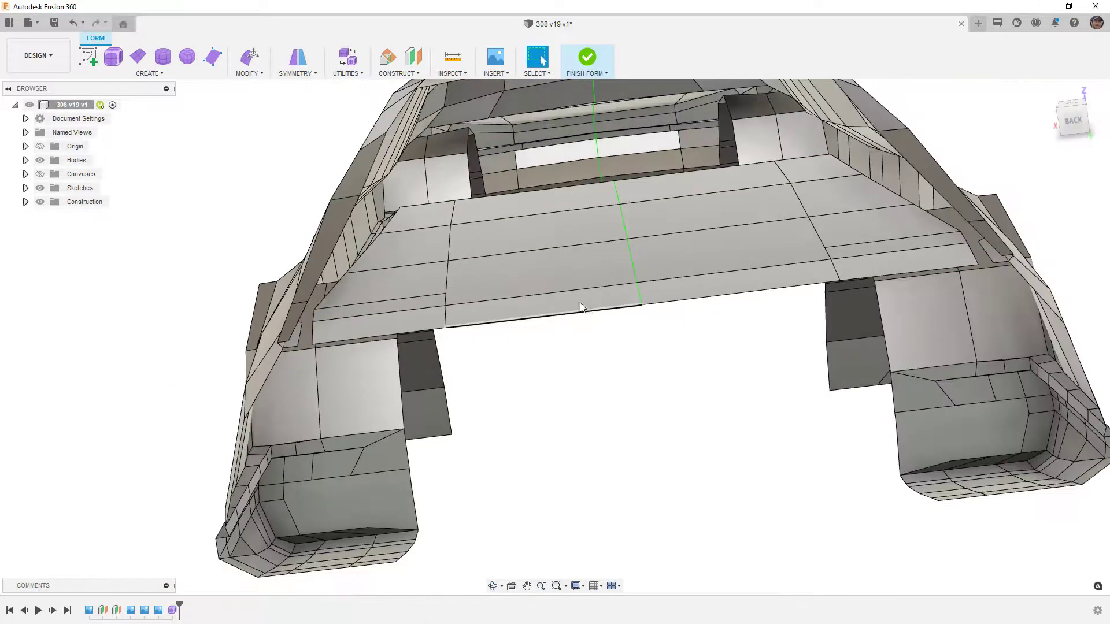
scroll(313, 328, "up", 5)
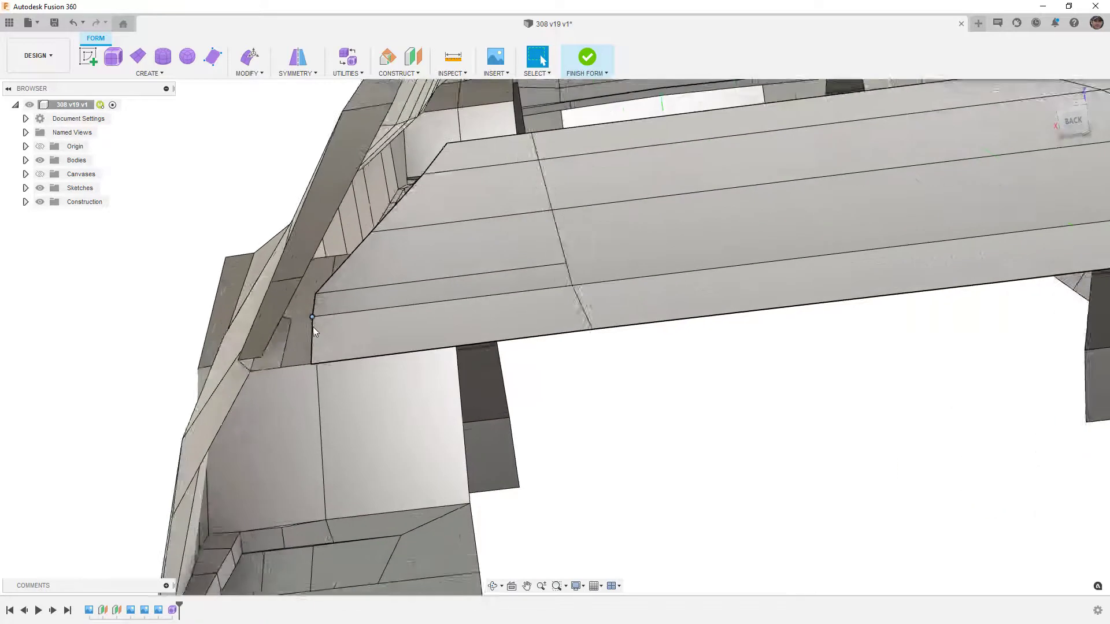
mouse_move(265, 363)
middle_mouse_down("shift")
mouse_move(264, 340)
mouse_move(270, 359)
middle_mouse_up("shift")
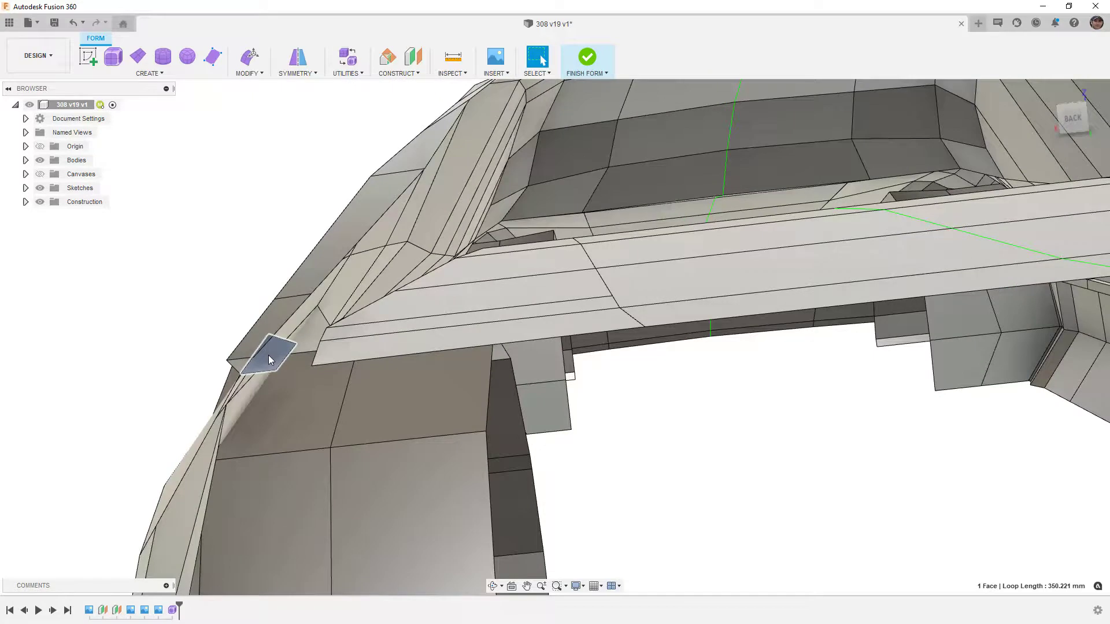
key("Delete")
Bridge the opening with a single row of faces, previewing before confirming
left_click(250, 73)
left_click(260, 165)
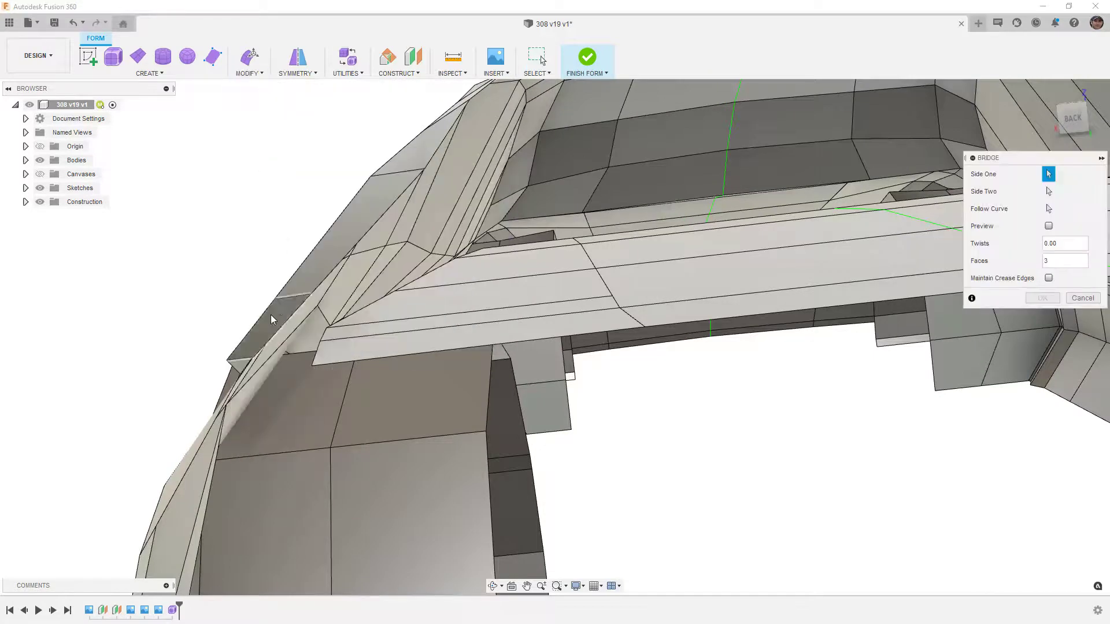
left_click(312, 361)
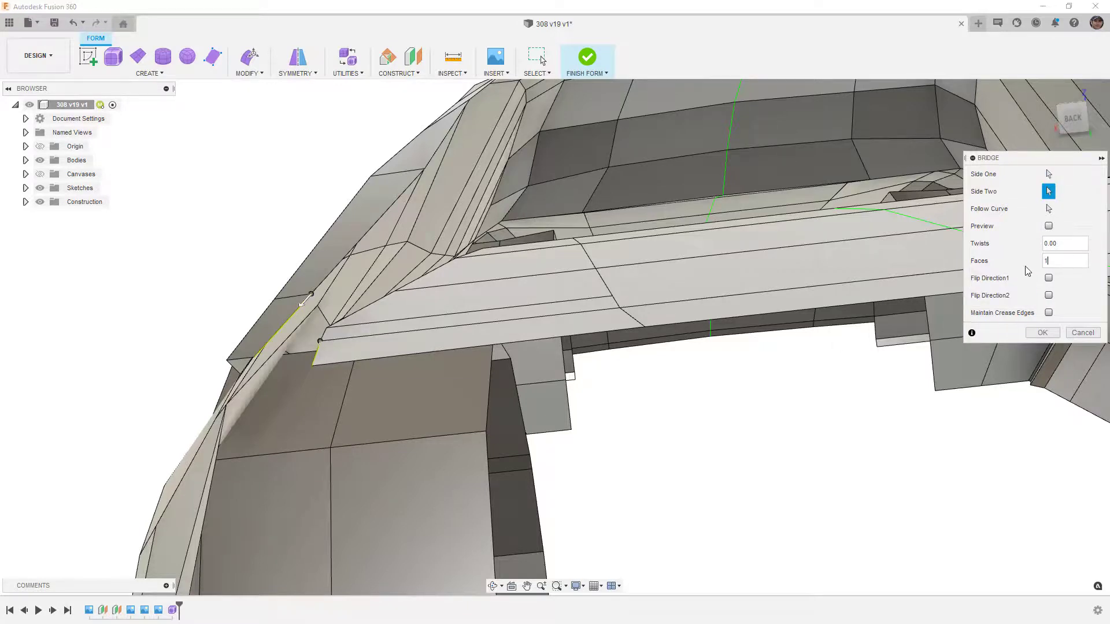
left_click(1048, 226)
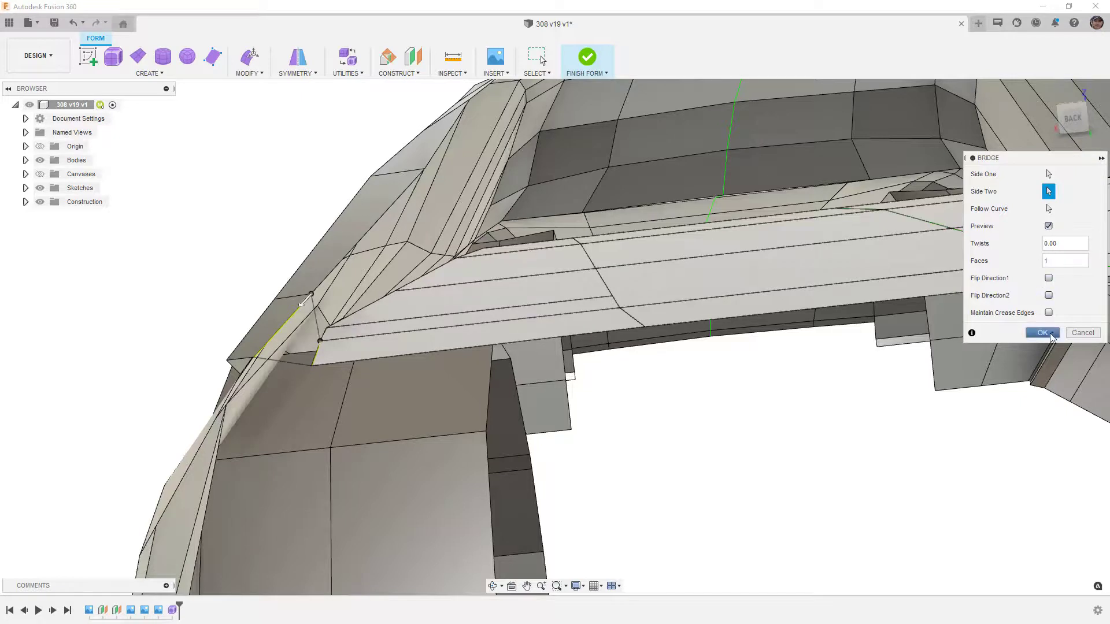
left_click(1050, 336)
middle_click_drag(543, 302, 553, 307, "shift")
Move the vertex where the side meets the rear deck 32.397 mm to the left
scroll(355, 340, "up", 4)
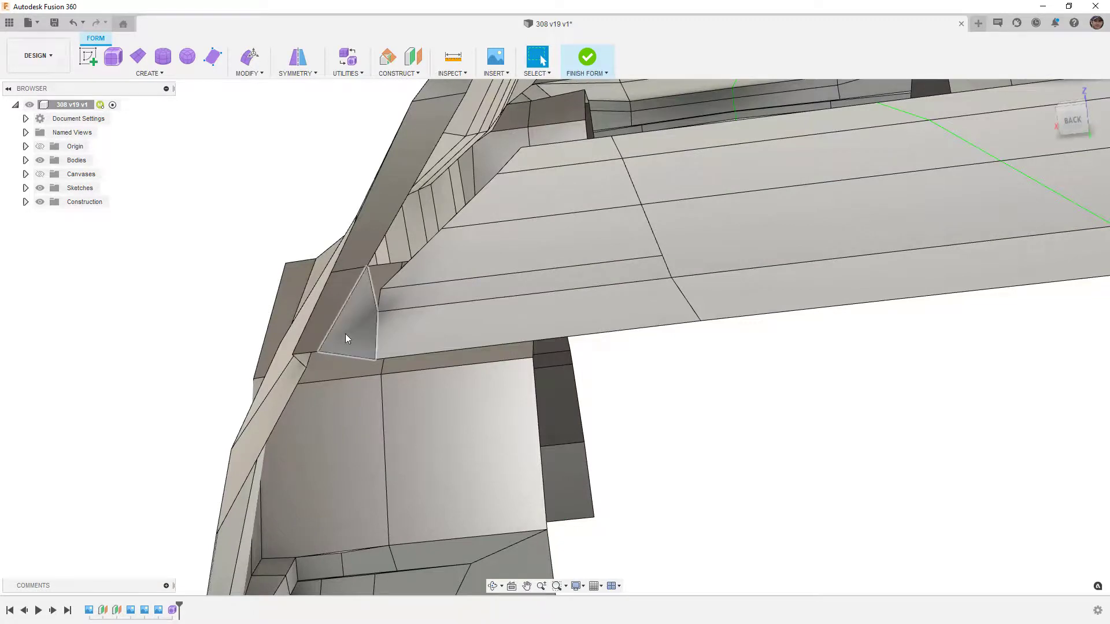
left_click(375, 358)
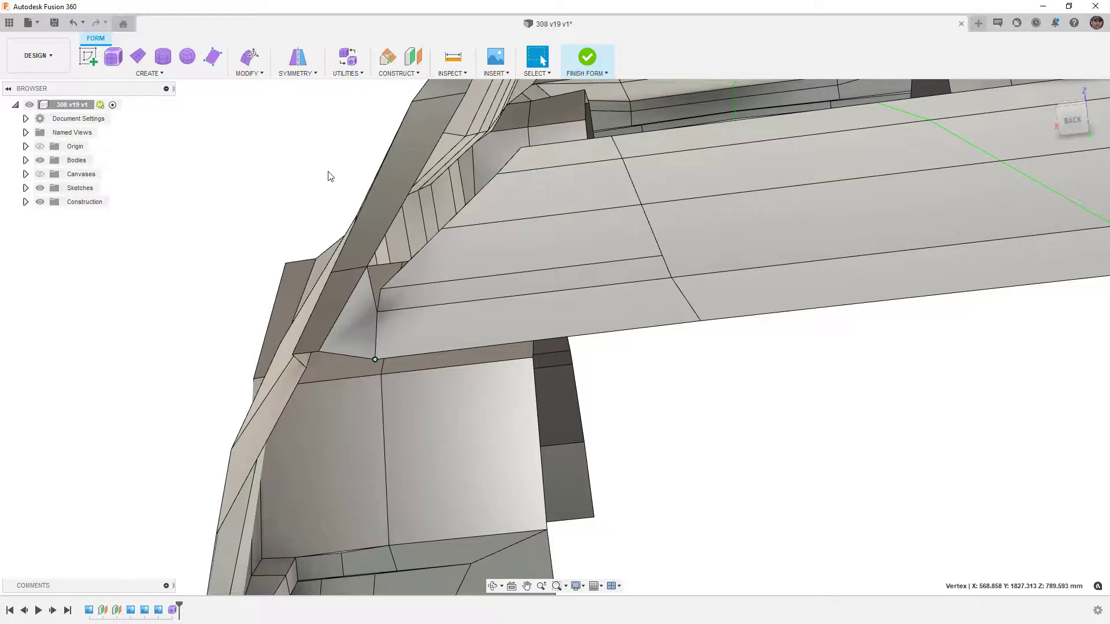
left_click(255, 57)
scroll(530, 252, "down", 5)
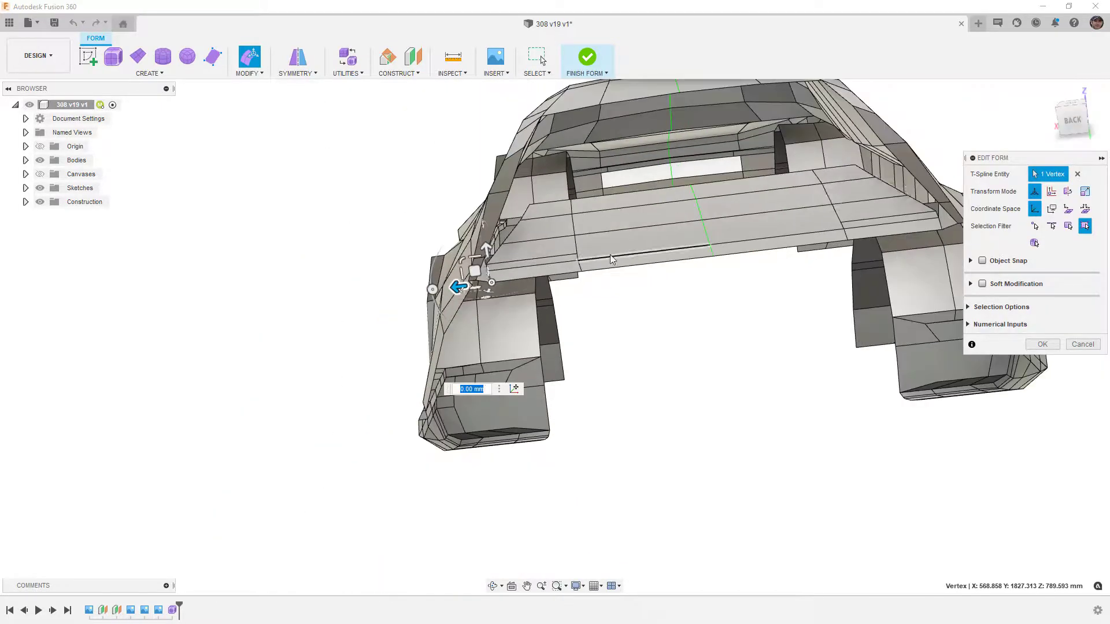
left_click(1079, 114)
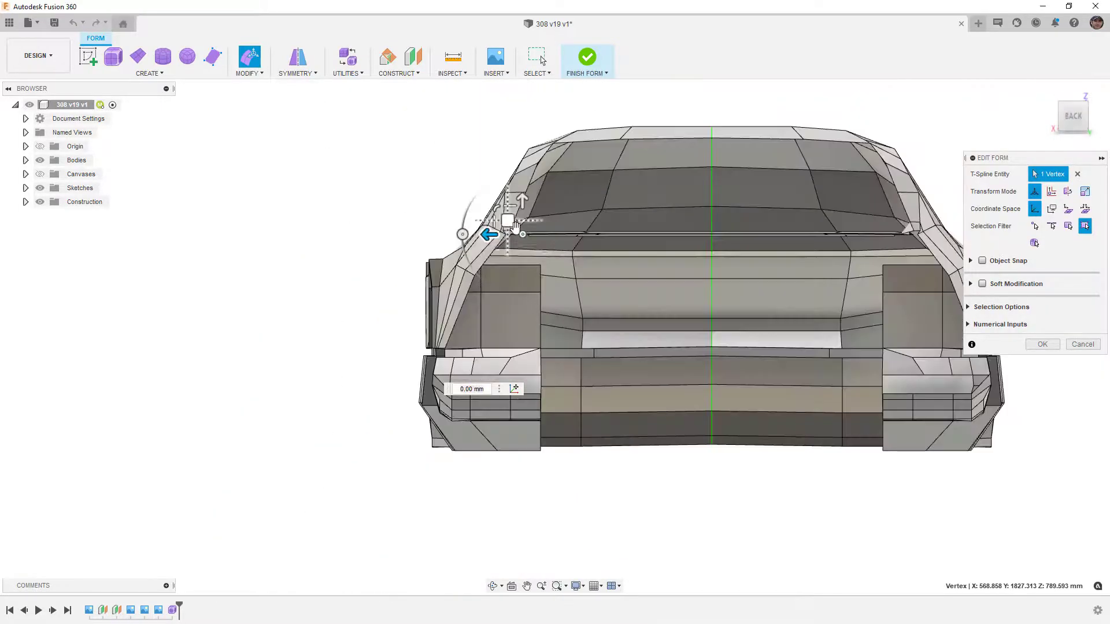
scroll(515, 235, "up", 5)
scroll(515, 234, "up", 3)
left_click_drag(541, 232, 463, 235)
Move the neighbouring corner vertex up and to the left, and confirm the edits
left_click(246, 185)
scroll(446, 245, "up", 2)
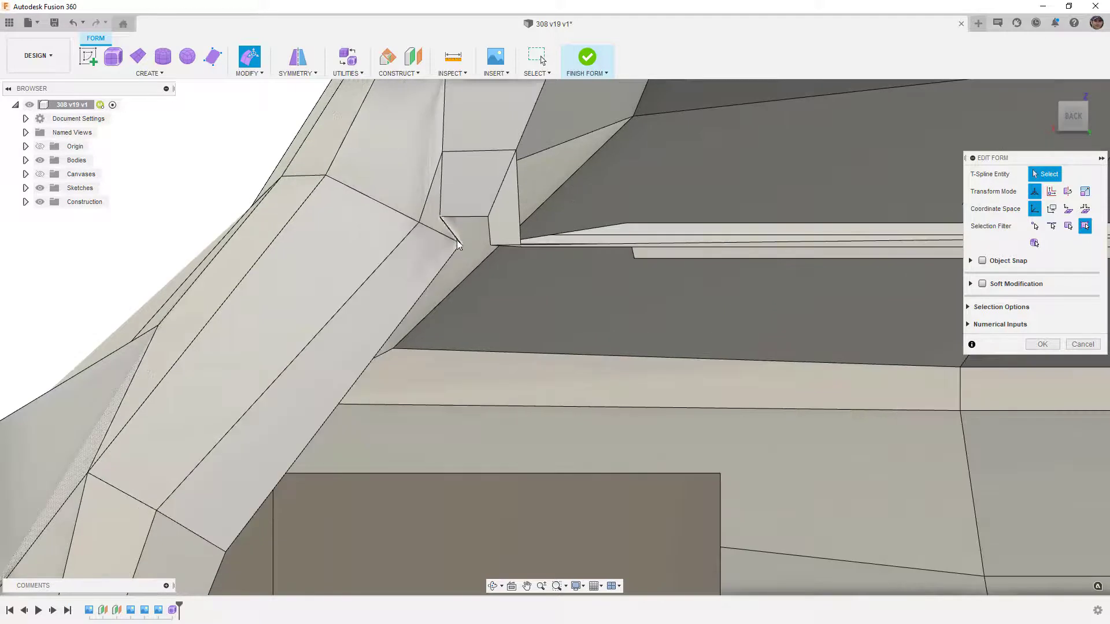
left_click(460, 243)
left_click_drag(461, 243, 421, 228)
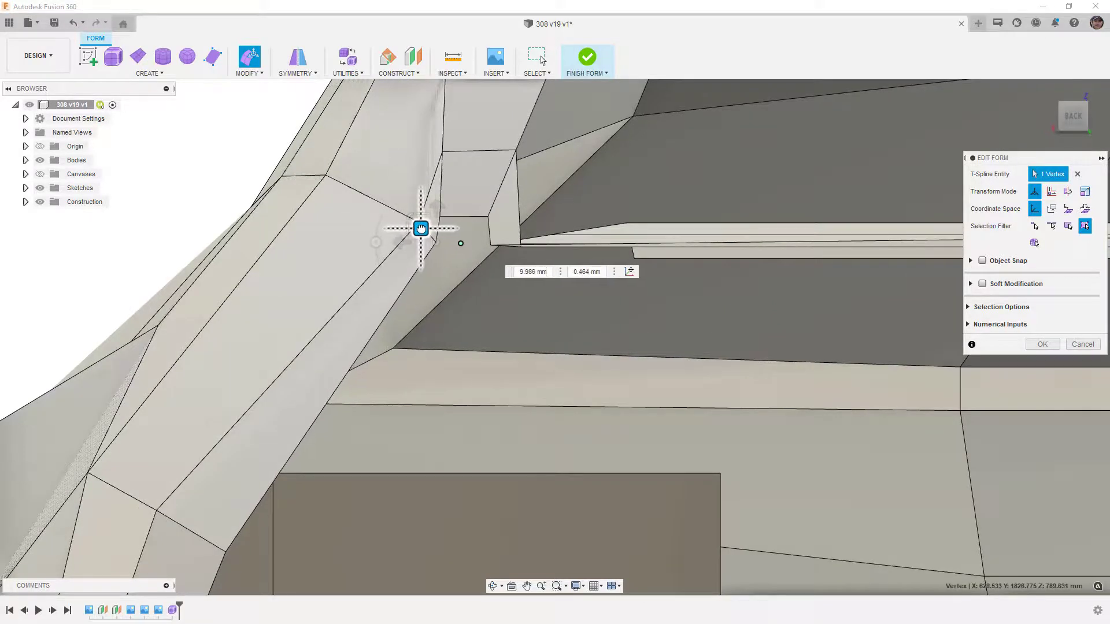
scroll(455, 199, "down", 5)
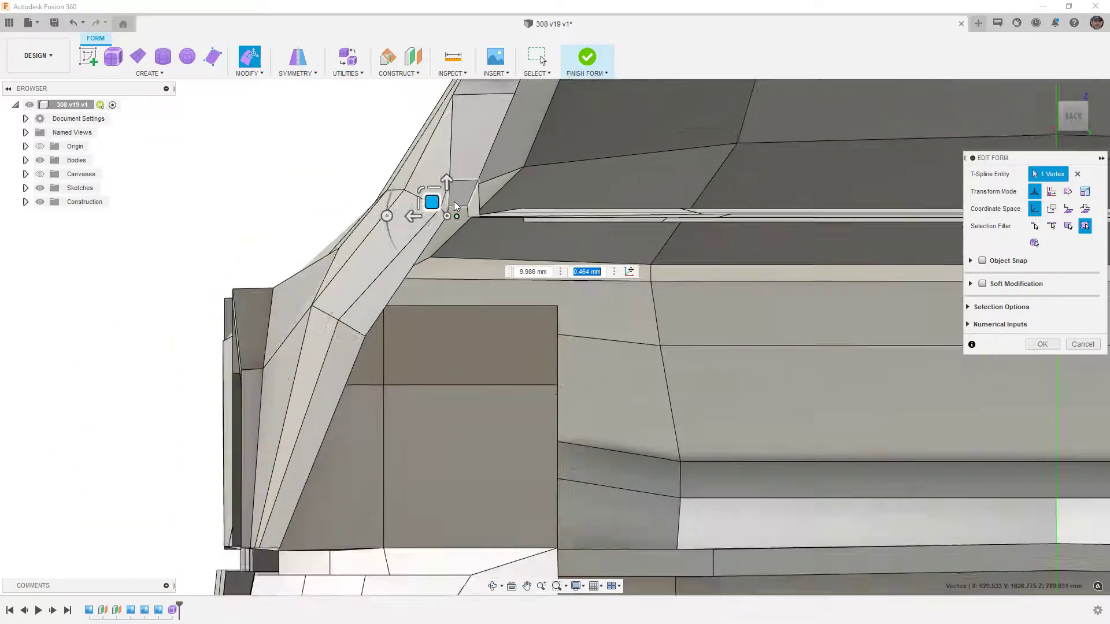
middle_click_drag(433, 262, 440, 267, "shift")
scroll(442, 271, "down", 3)
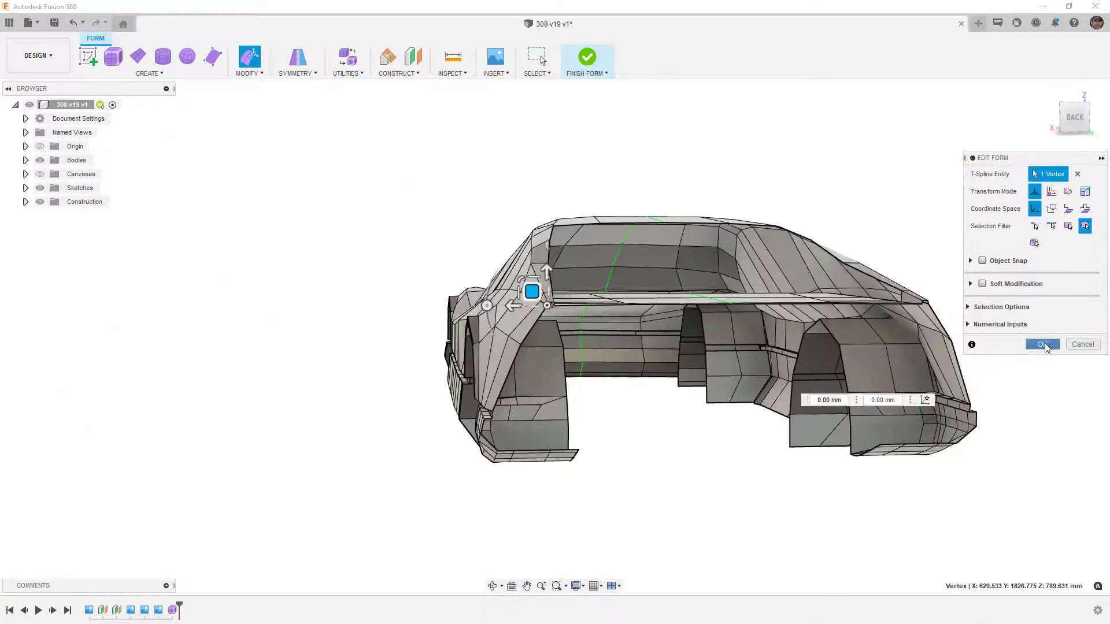
left_click(1044, 345)
Switch the car body to smooth display with Alt+3 and select the side shoulder edge loop
middle_click_drag(617, 363, 612, 395, "shift")
scroll(604, 398, "up", 4)
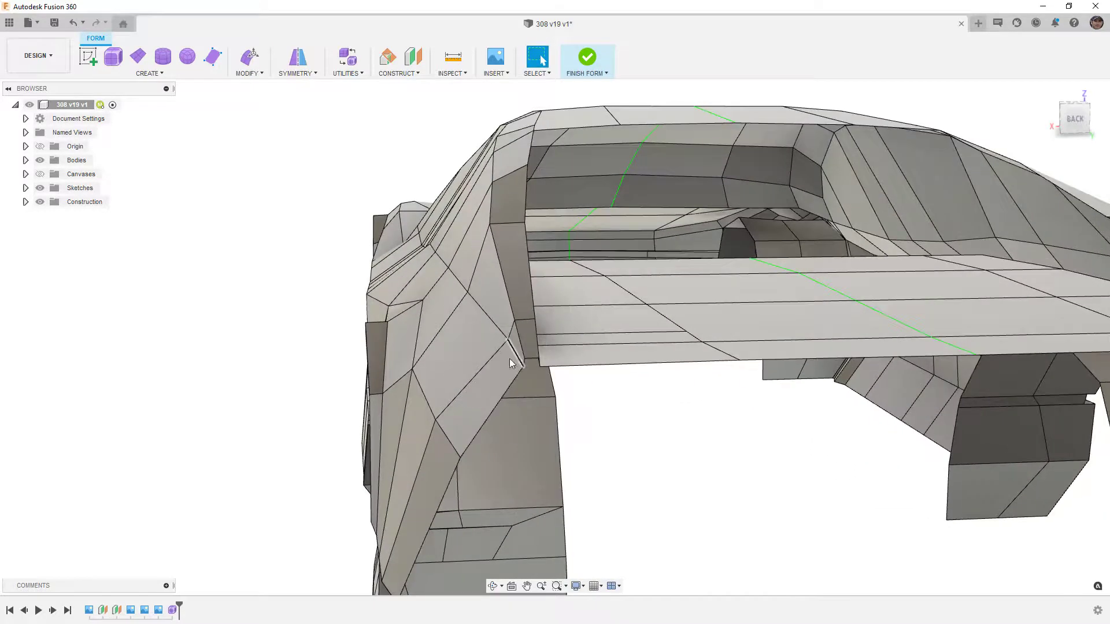
key("alt+3")
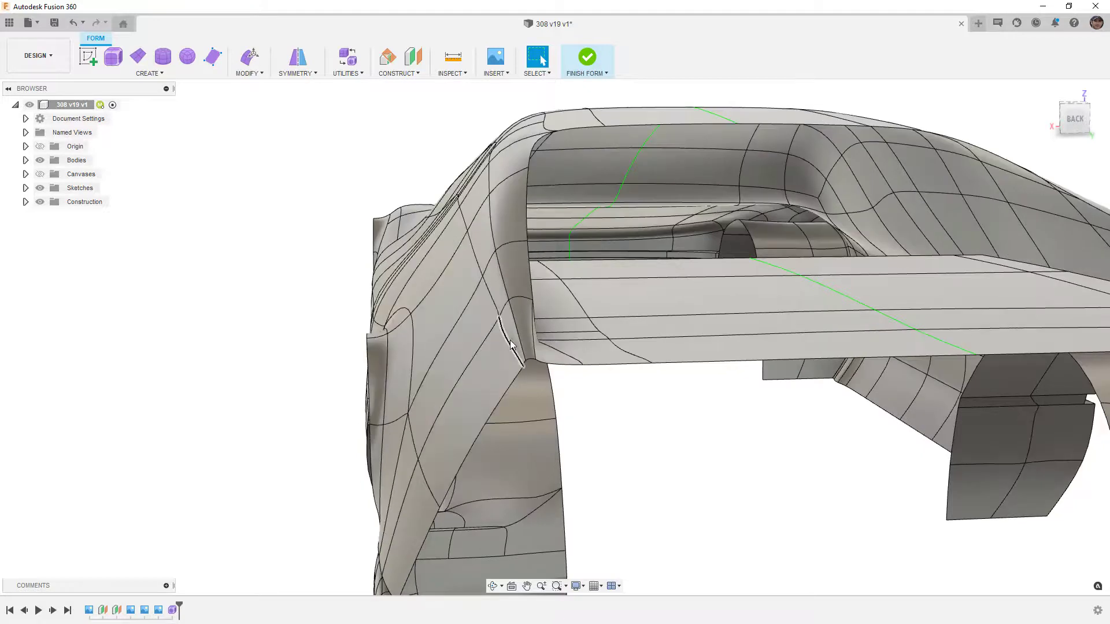
middle_click_drag(214, 387, 243, 391, "shift")
scroll(544, 345, "down", 2)
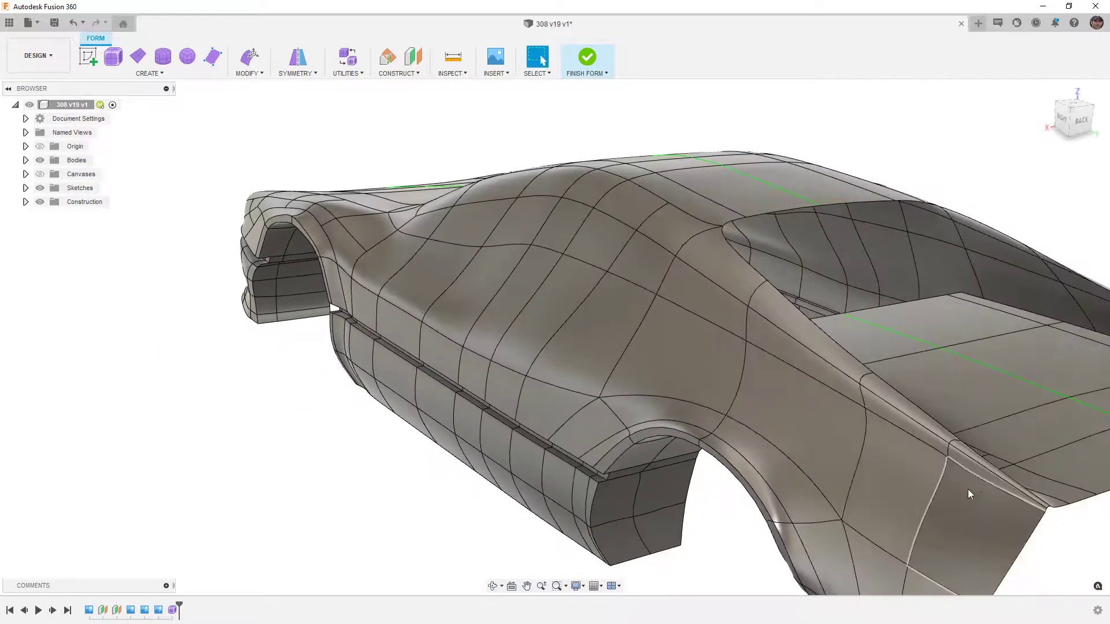
double_click(970, 477)
Crease the shoulder line, adding side edges forward through the front fender for 15 edges total
left_click(264, 74)
left_click(254, 228)
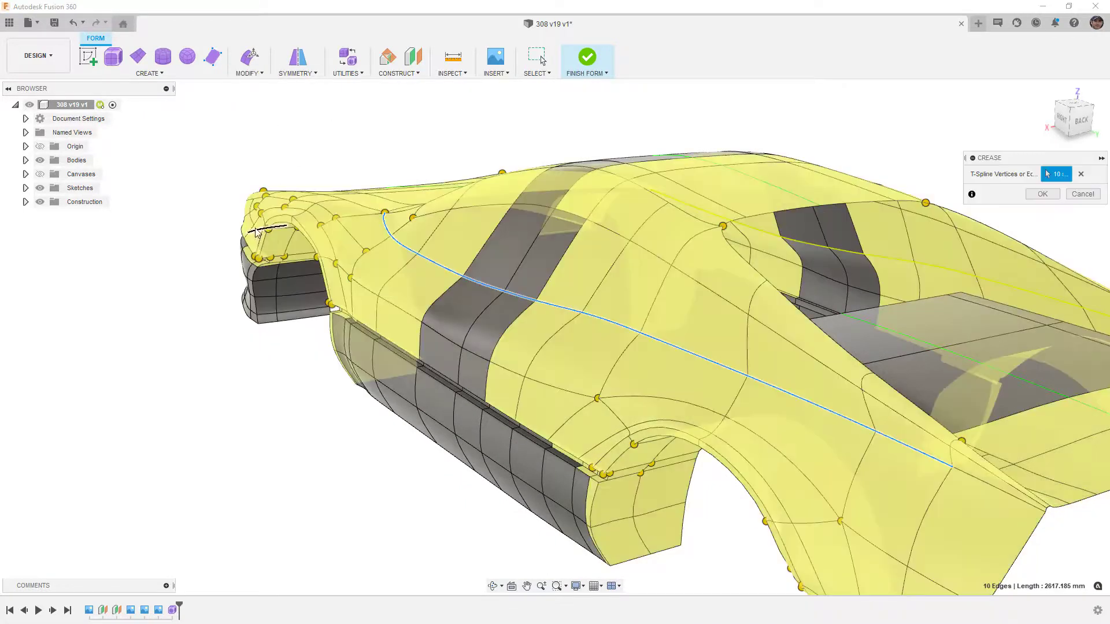
middle_click_drag(355, 234, 444, 272, "shift")
left_click(433, 250)
left_click(422, 227)
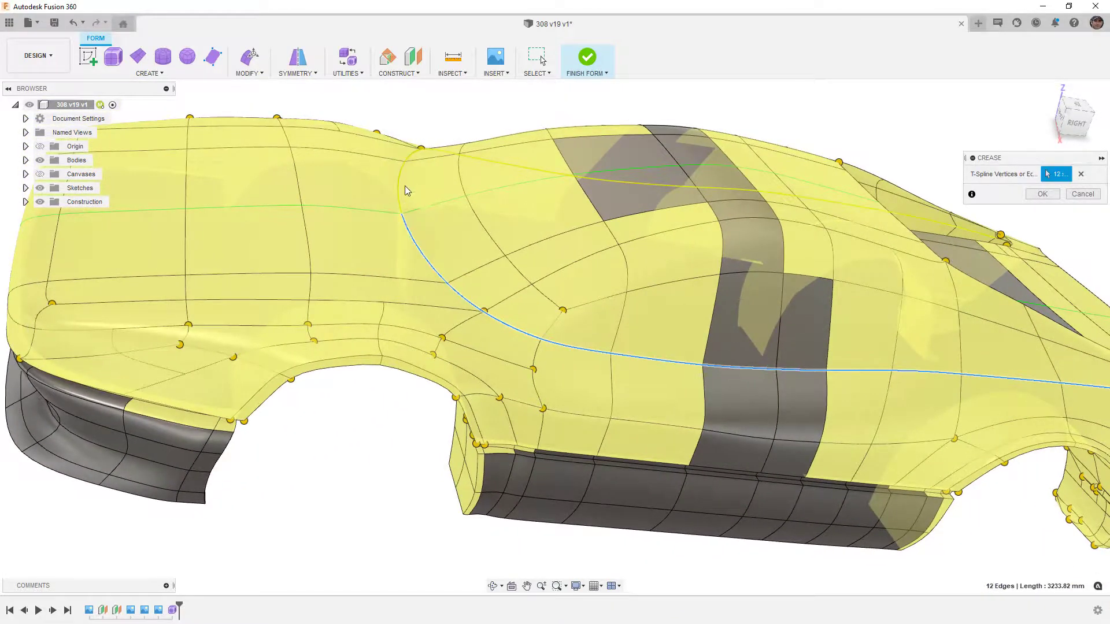
middle_click_drag(411, 228, 443, 277, "shift")
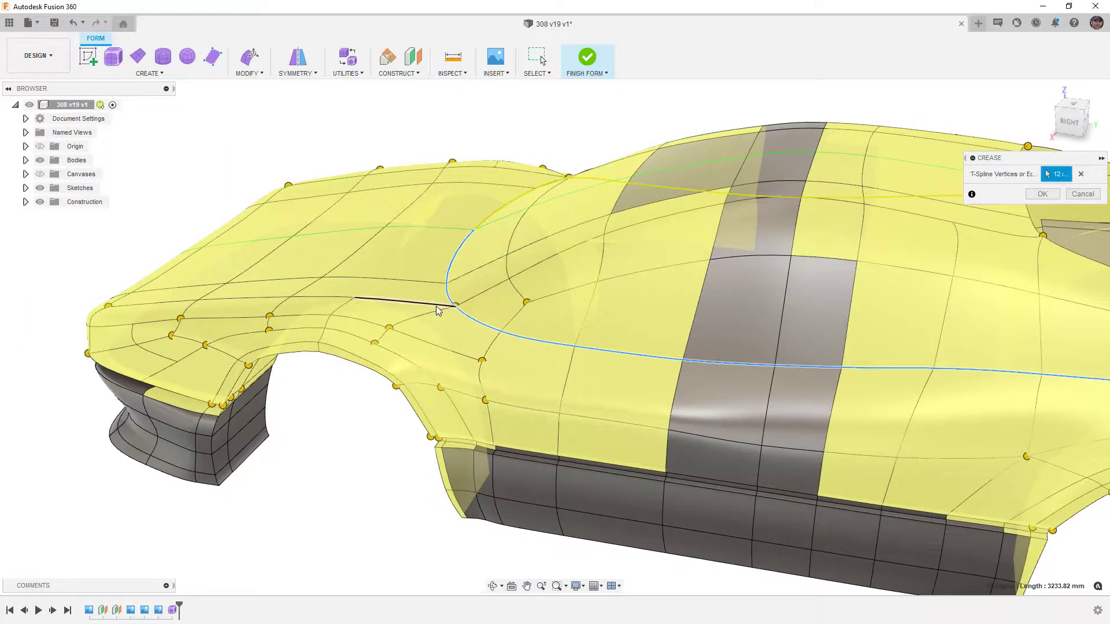
left_click(401, 303)
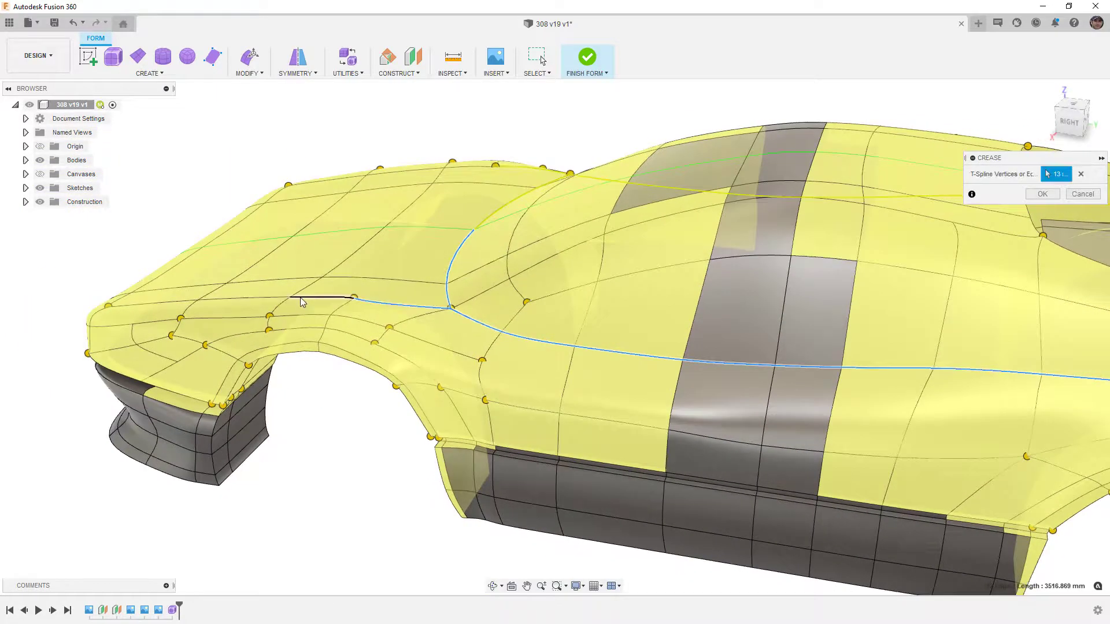
left_click(300, 297)
left_click(198, 299)
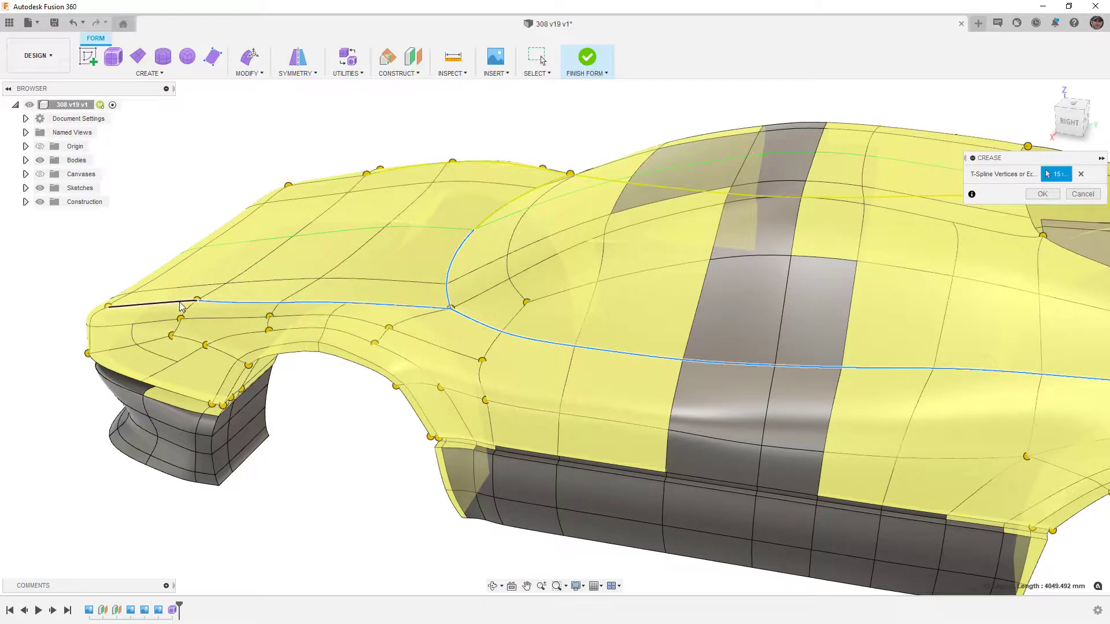
left_click(174, 303)
left_click(1043, 195)
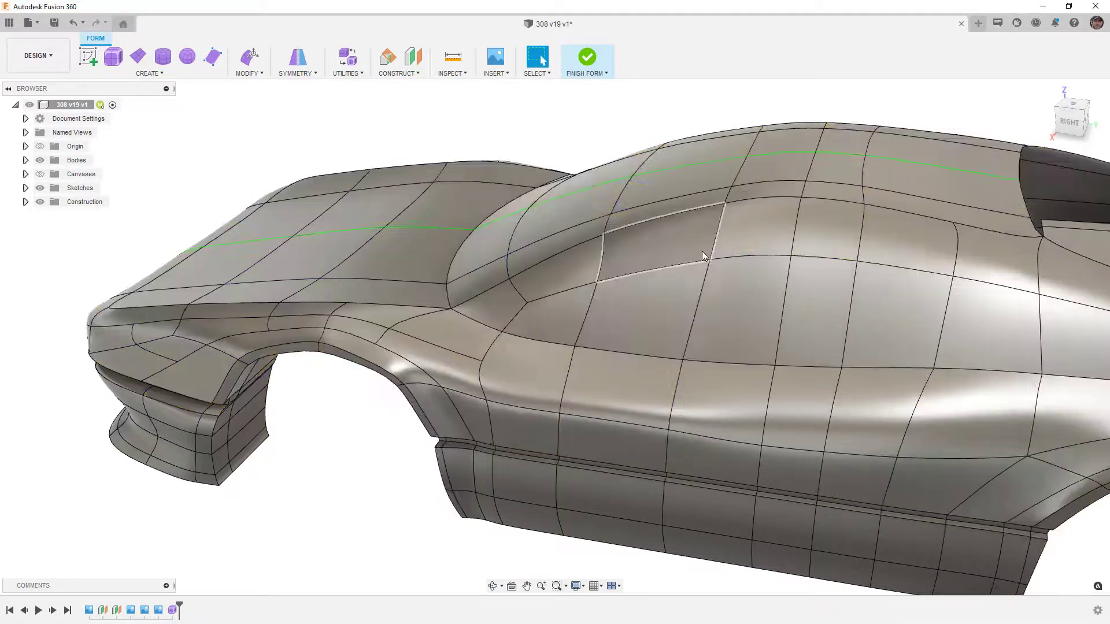
middle_click_drag(682, 393, 755, 341, "shift")
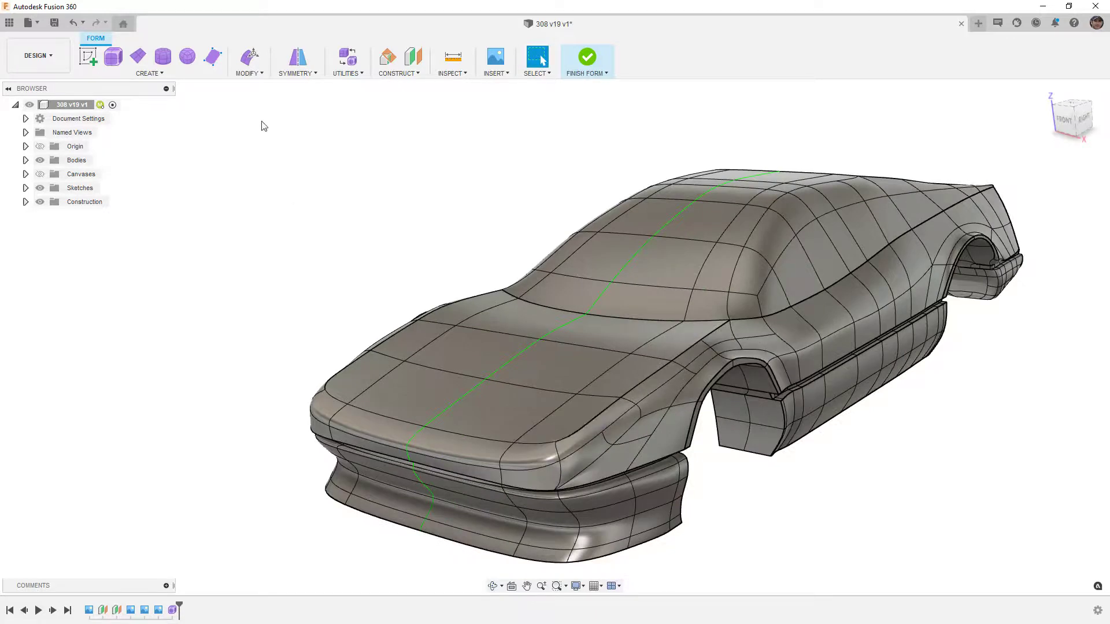
UnCrease the four creased edges across the hood so the area blends smoothly
left_click(248, 73)
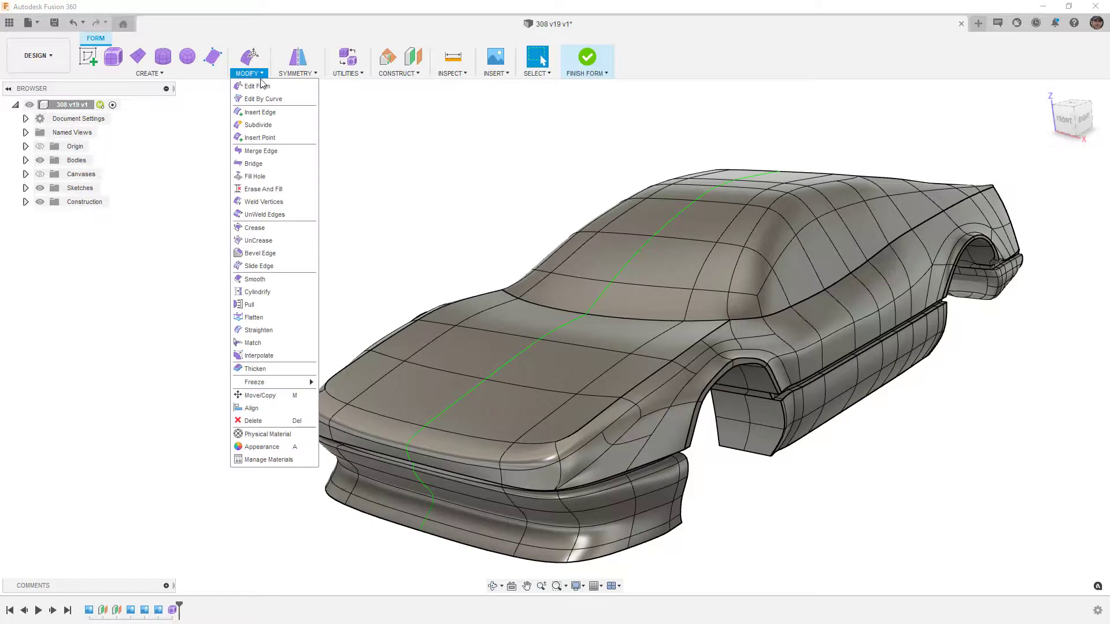
left_click(258, 241)
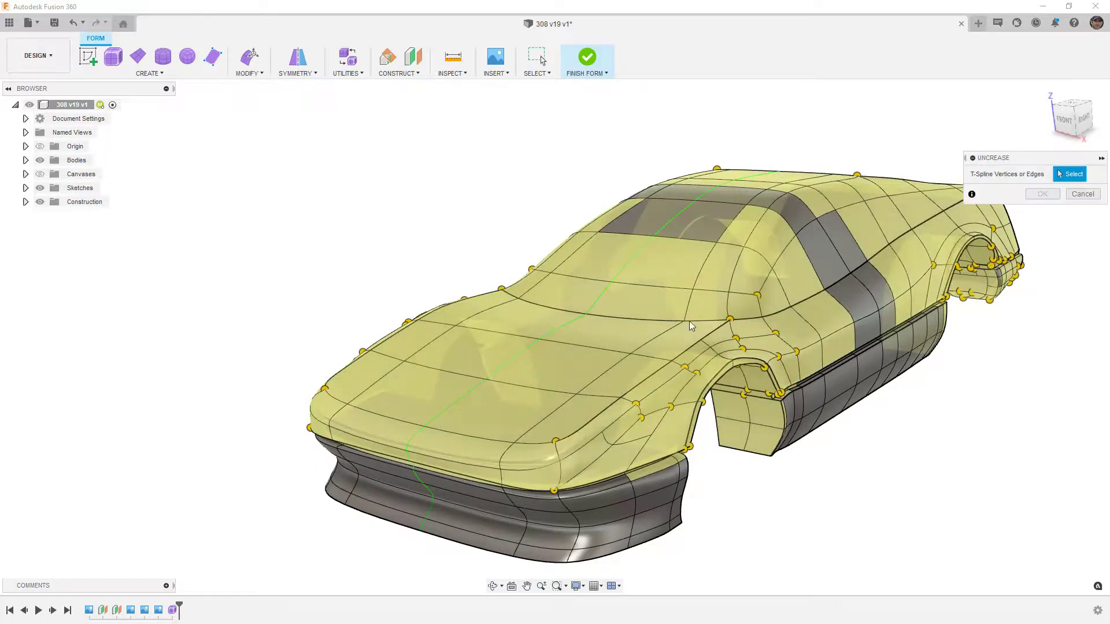
left_click(709, 336)
left_click(656, 370)
left_click(629, 386)
left_click(601, 414)
left_click(1040, 195)
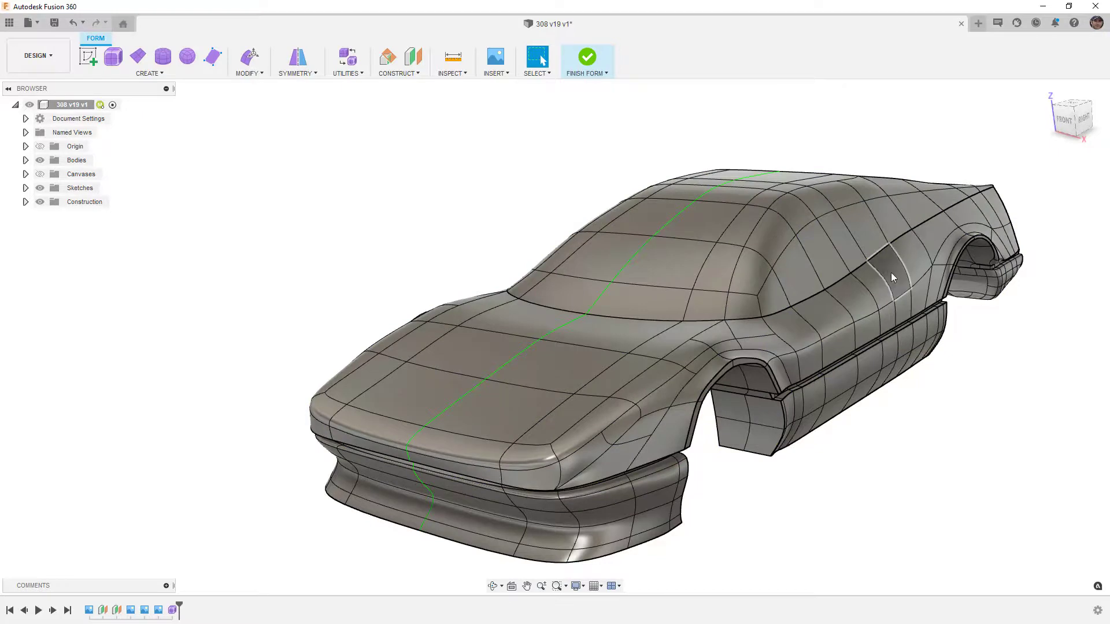
middle_click_drag(890, 273, 408, 108, "shift")
Save the car body design as a new version, '308 v19 v2'
left_click(55, 24)
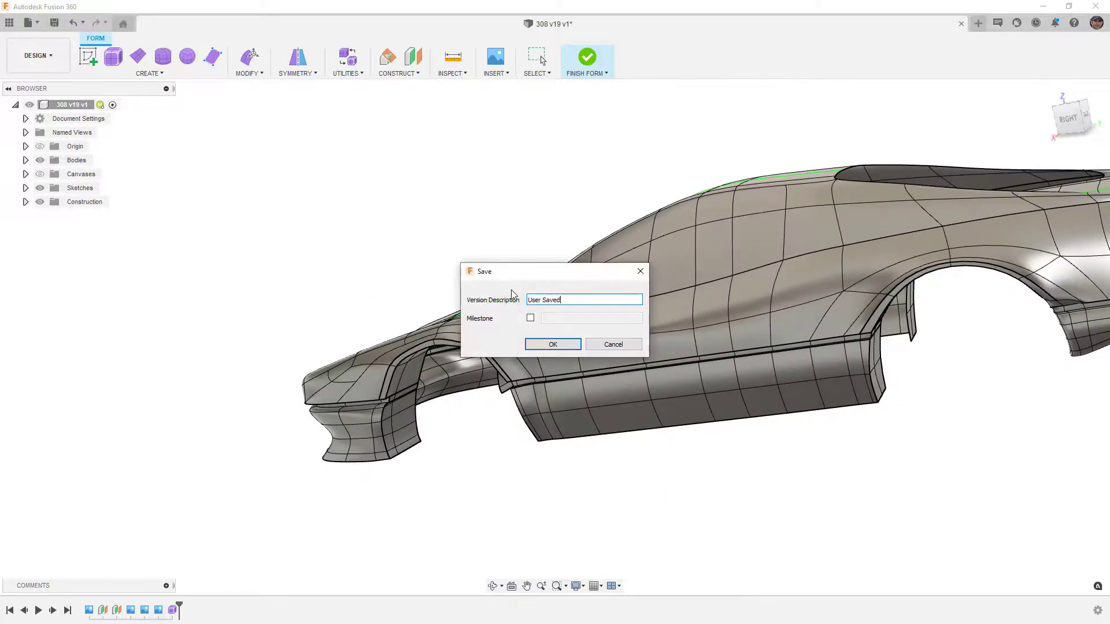
left_click(552, 344)
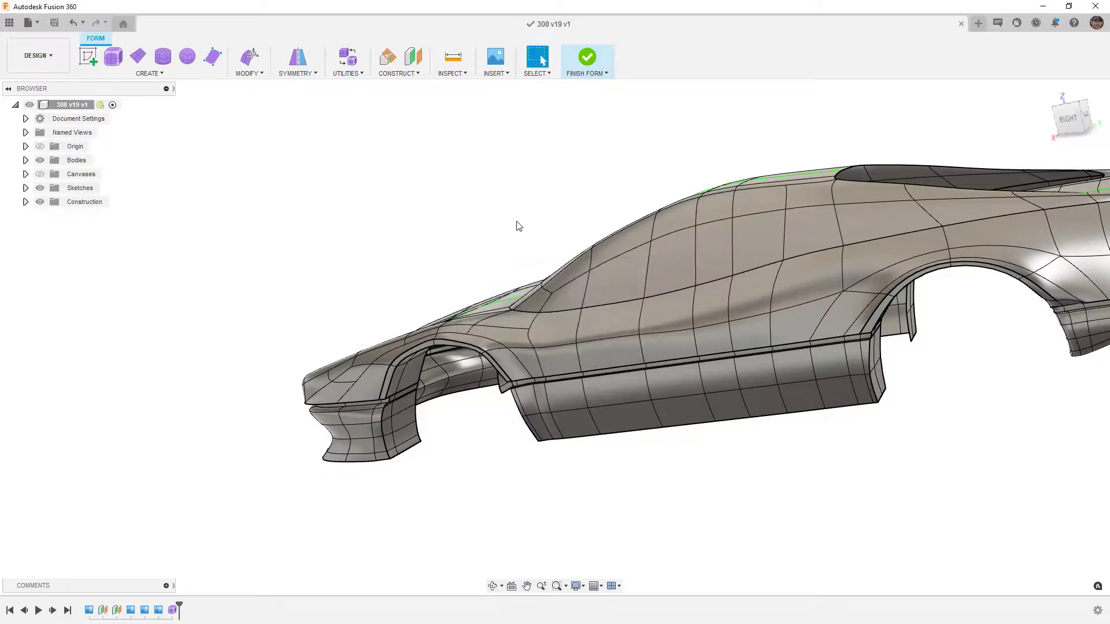
middle_click_drag(595, 279, 734, 301, "shift")
scroll(805, 319, "up", 2)
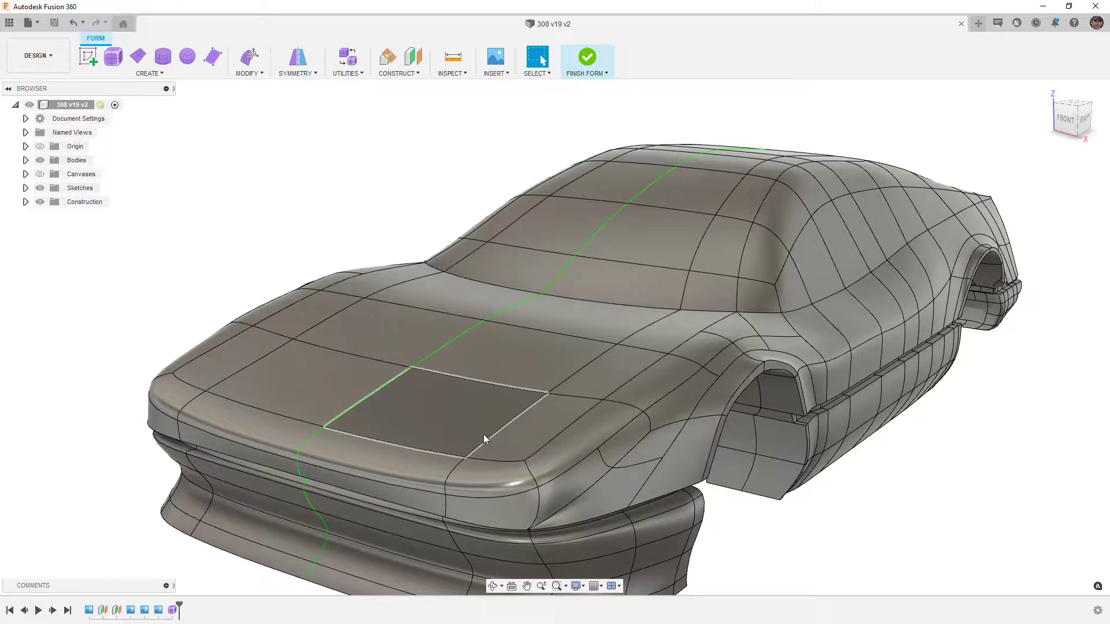
scroll(615, 373, "down", 3)
From the front view, switch the car body to blocky box display
left_click(1065, 118)
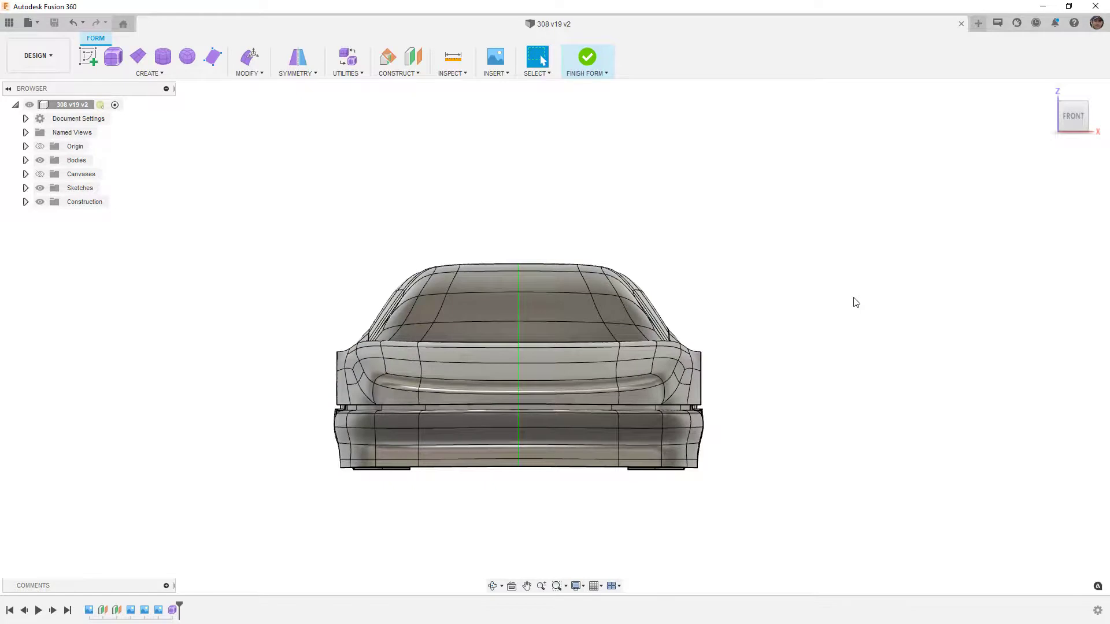
left_click(630, 364)
key("ctrl+1")
left_click(754, 300)
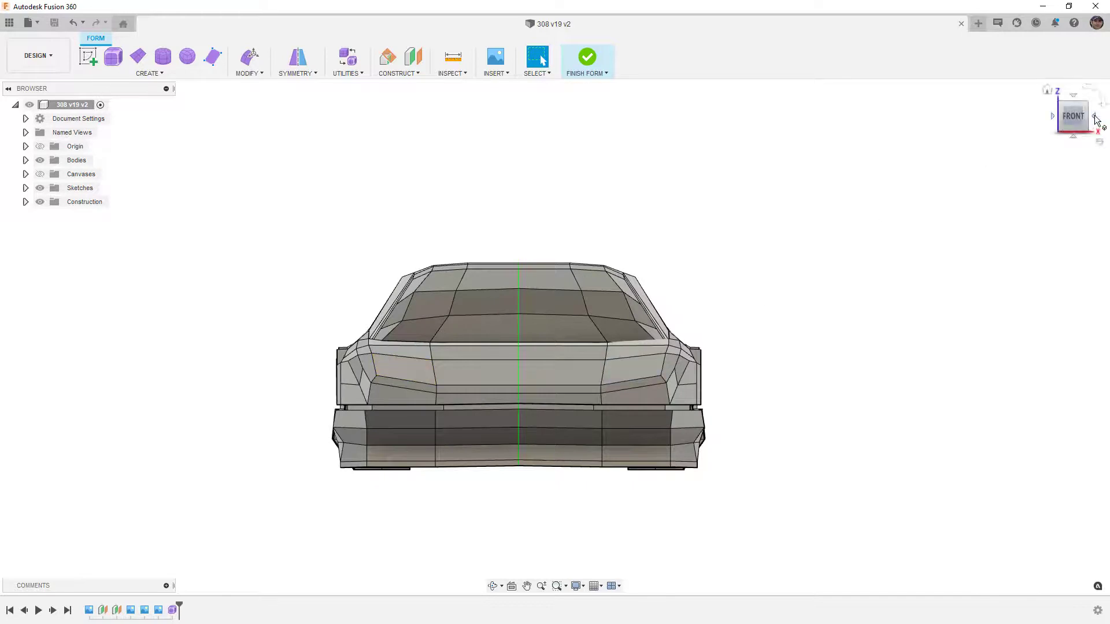
Turn to the car's right side view and select the roof strip face near the windscreen
left_click(1095, 119)
middle_click_drag(827, 339, 571, 320)
scroll(536, 346, "down", 2)
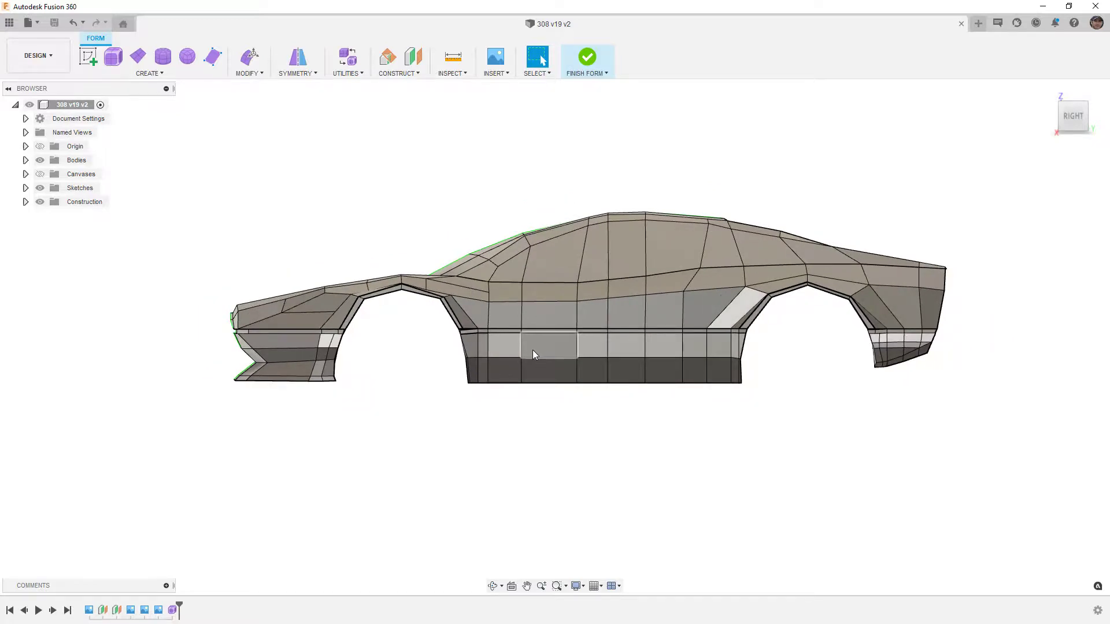
scroll(529, 245, "up", 2)
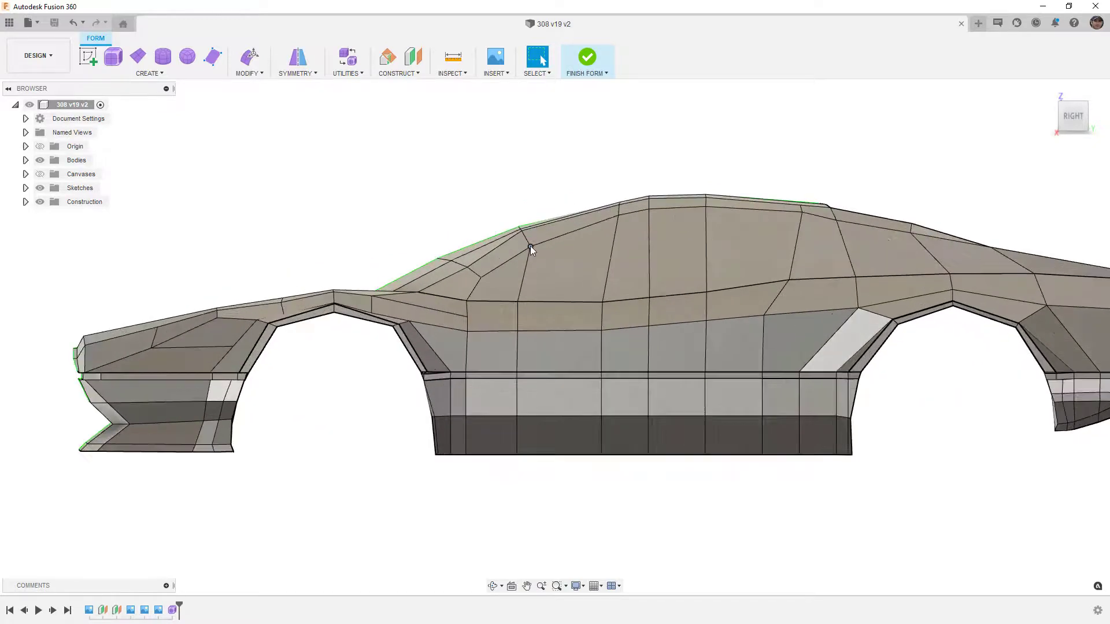
scroll(480, 264, "up", 3)
left_click(480, 266)
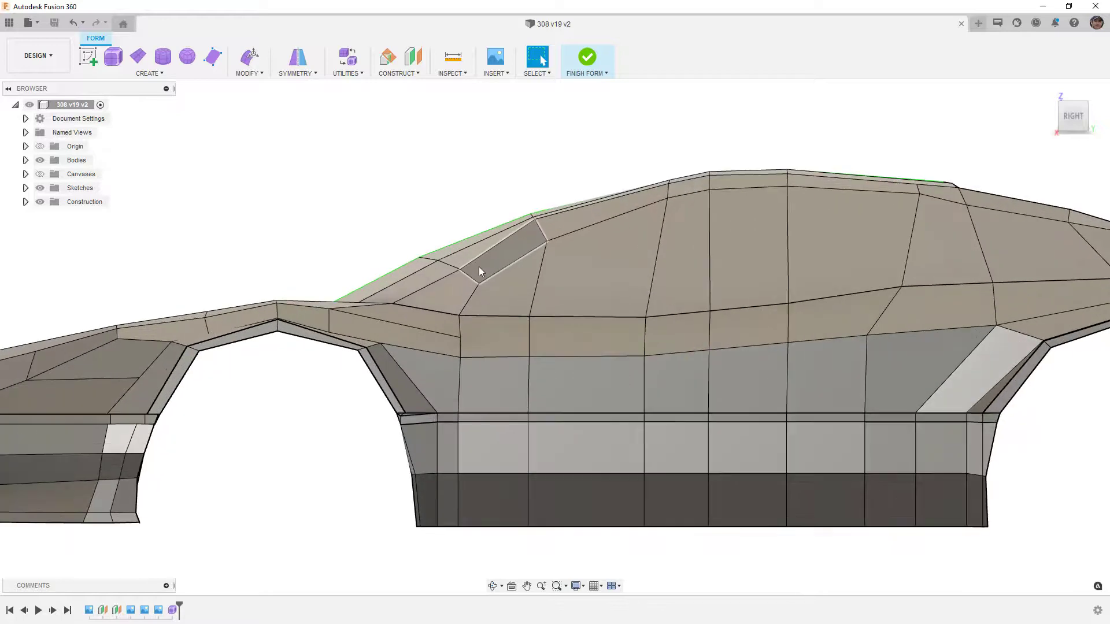
In Edit Form, raise a roof vertex above the side window and shift the next window vertex
left_click(250, 57)
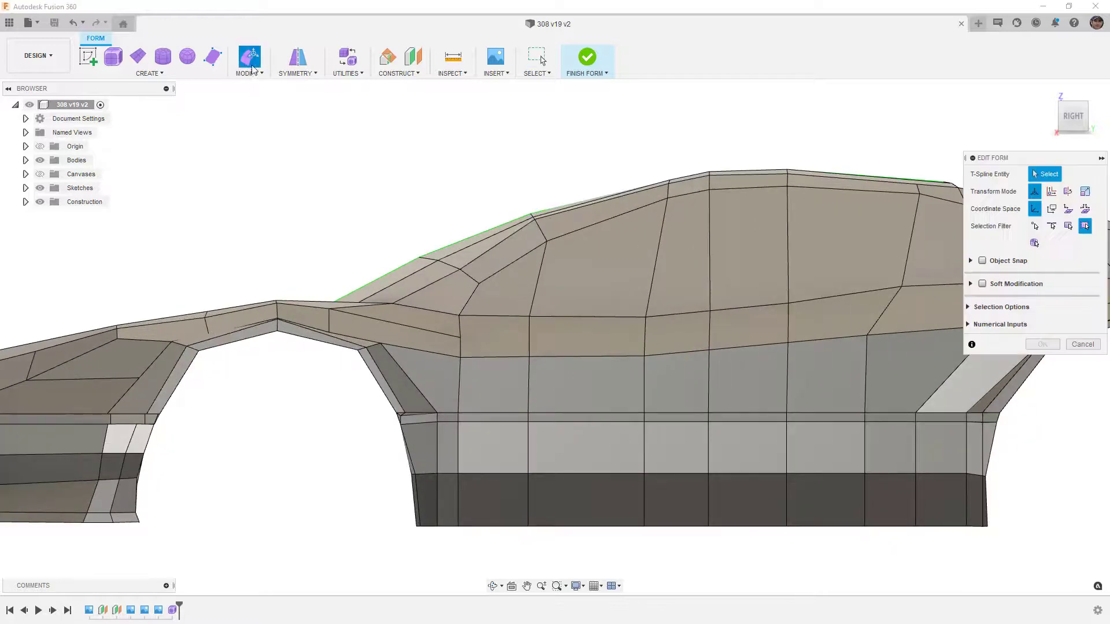
scroll(471, 281, "up", 3)
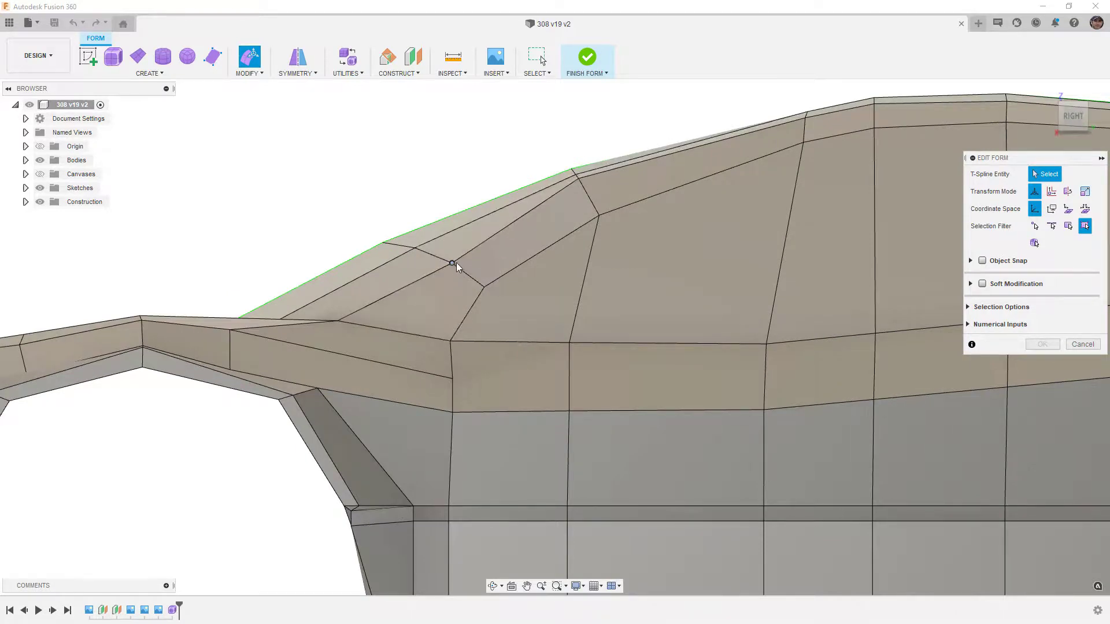
left_click_drag(454, 262, 436, 244)
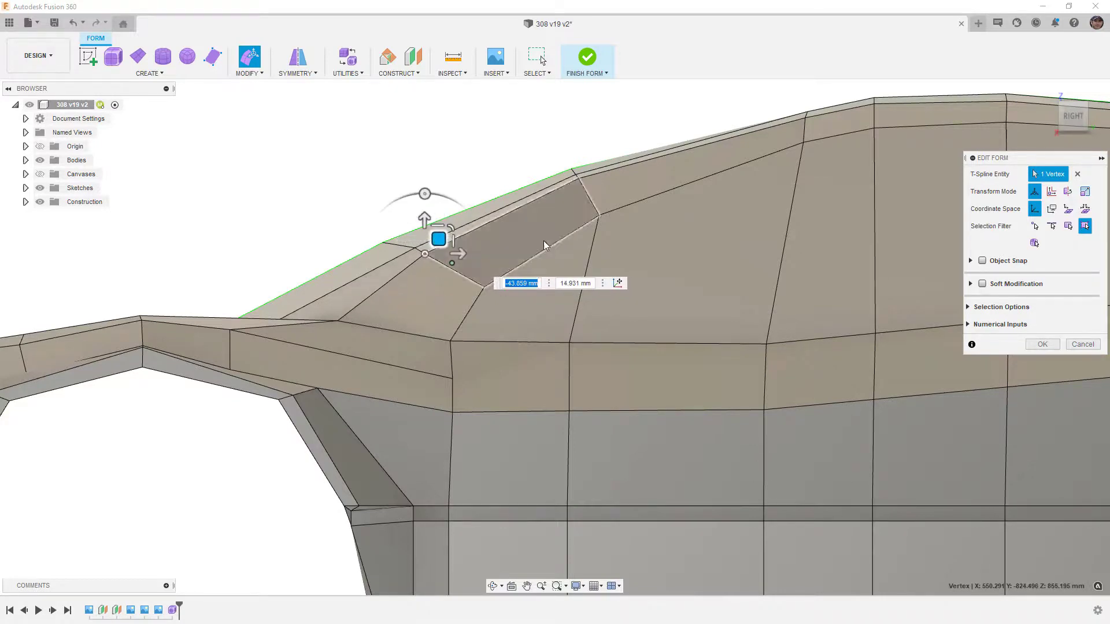
left_click(570, 343)
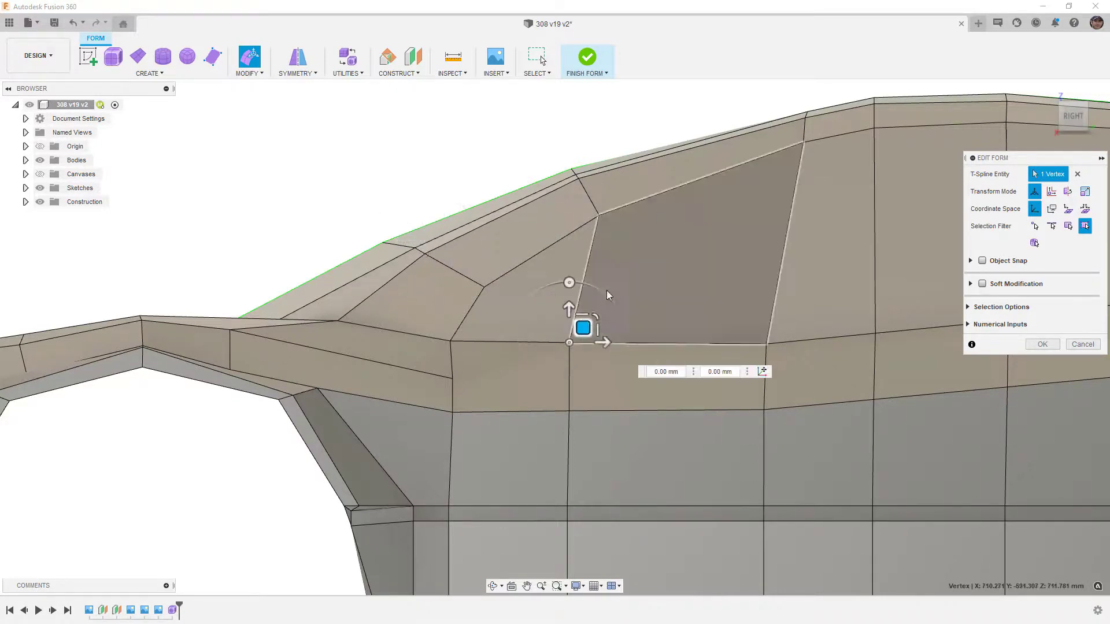
left_click_drag(585, 325, 611, 324)
Push the lower beltline vertex rearward and slide the edge below it toward the rear
left_click(570, 409)
left_click_drag(581, 394, 595, 395)
scroll(563, 447, "down", 2)
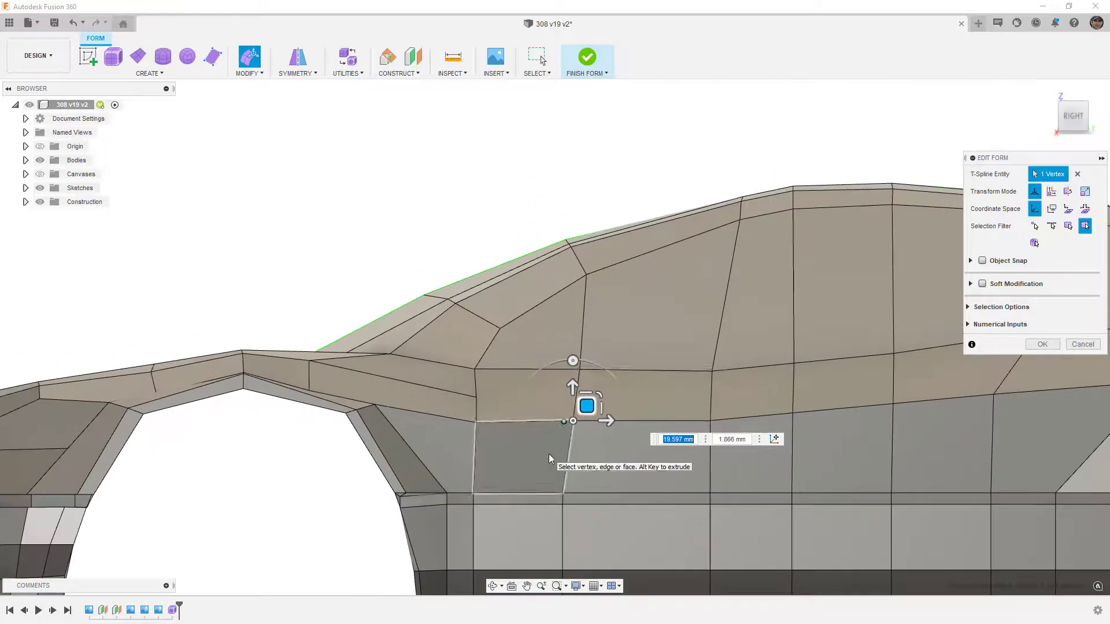
scroll(723, 315, "up", 2)
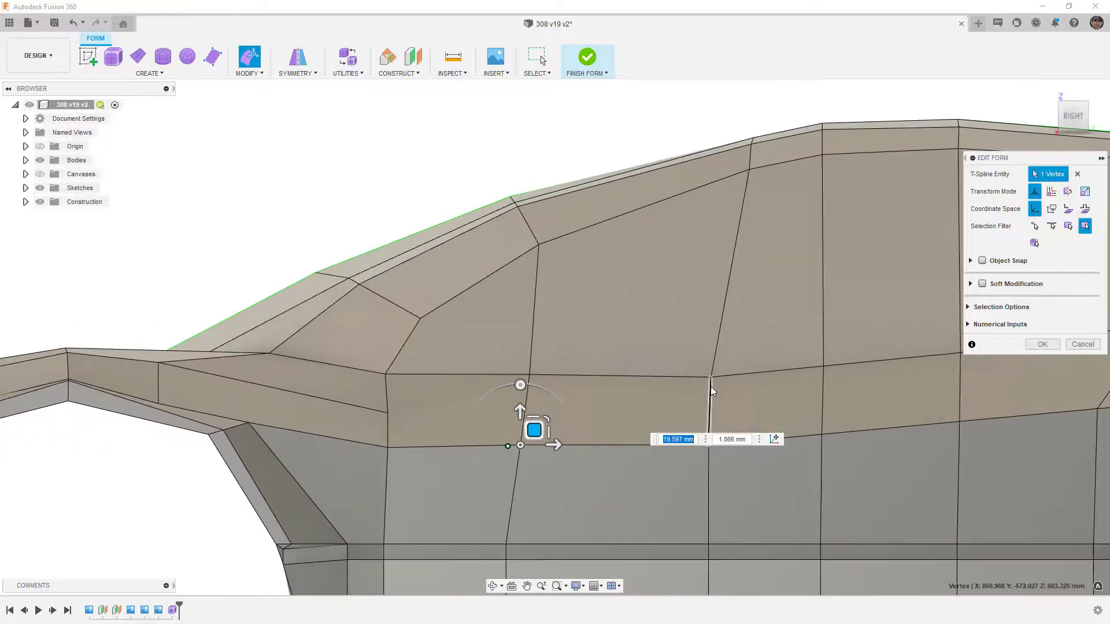
left_click(715, 387)
left_click_drag(730, 397, 734, 432)
Select vertices further along the side and lower the rightmost one slightly
left_click(729, 445)
scroll(655, 397, "down", 2)
scroll(636, 393, "down", 3)
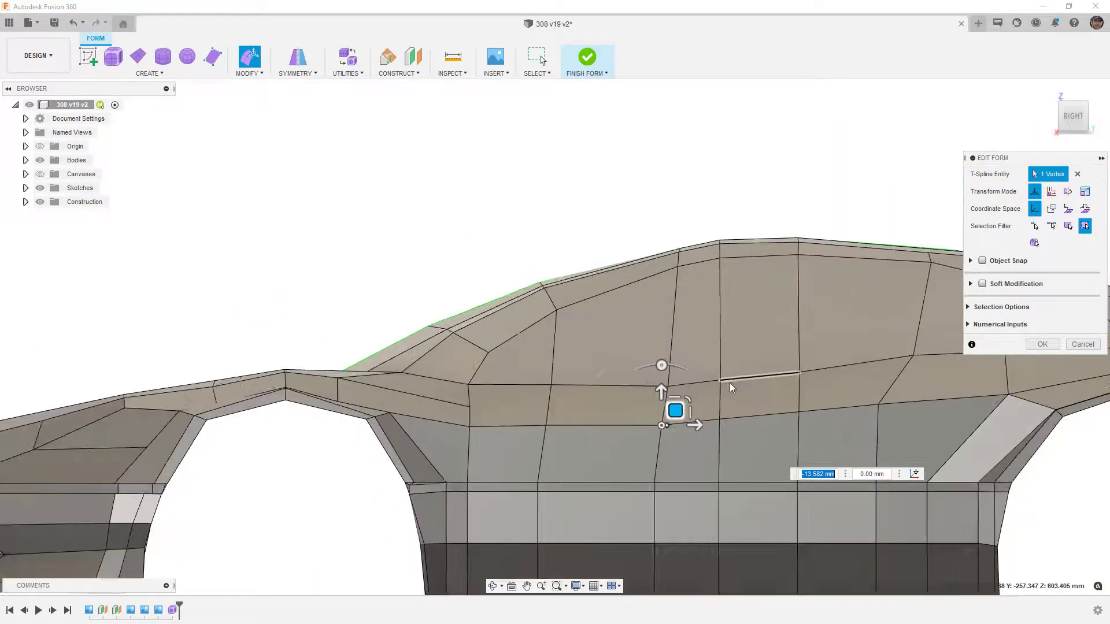
scroll(730, 383, "up", 3)
left_click(719, 380)
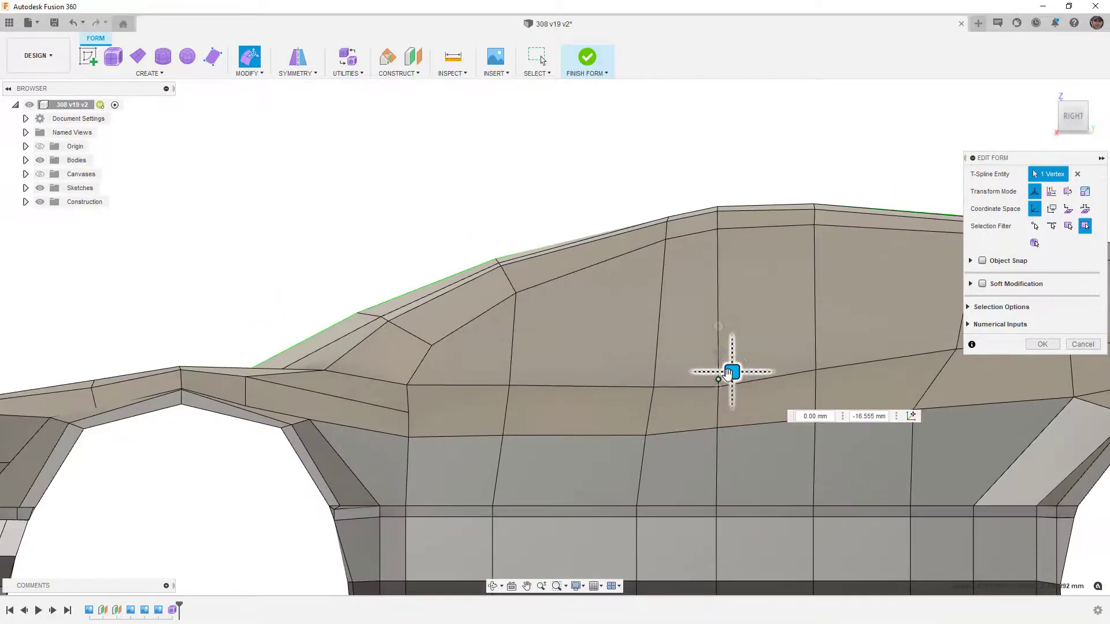
left_click(816, 369)
left_click_drag(825, 360, 826, 372)
Toward the rear, move a rear window vertex down-left, lower another, and move one up-right
middle_click_drag(791, 424, 531, 422)
left_click_drag(702, 346, 691, 367)
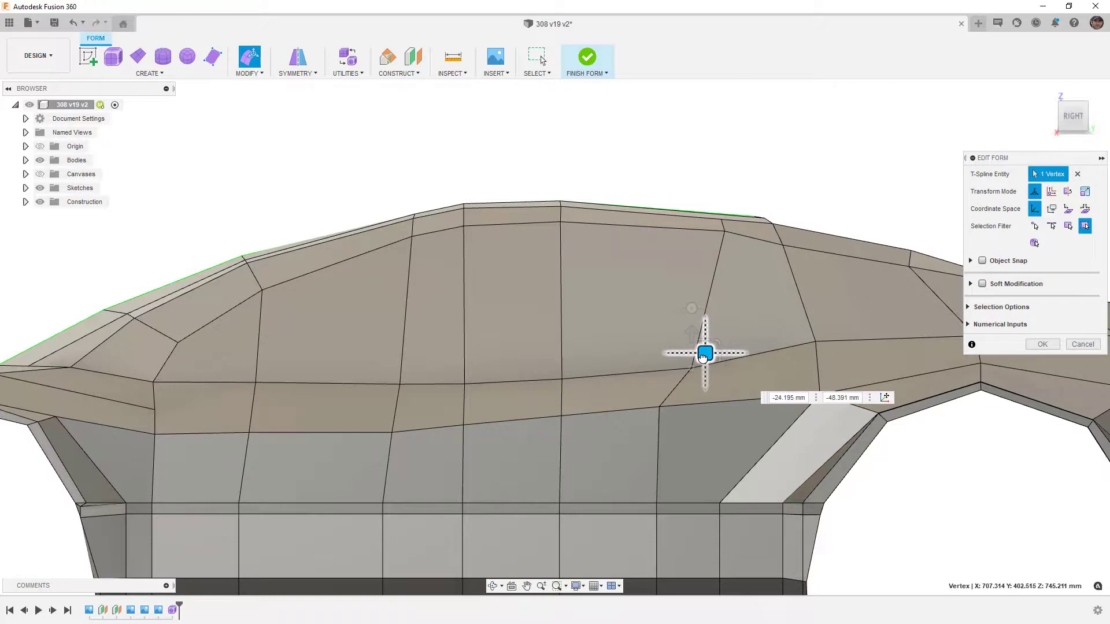
left_click(829, 327)
left_click_drag(829, 327, 830, 344)
middle_click_drag(745, 376, 642, 359)
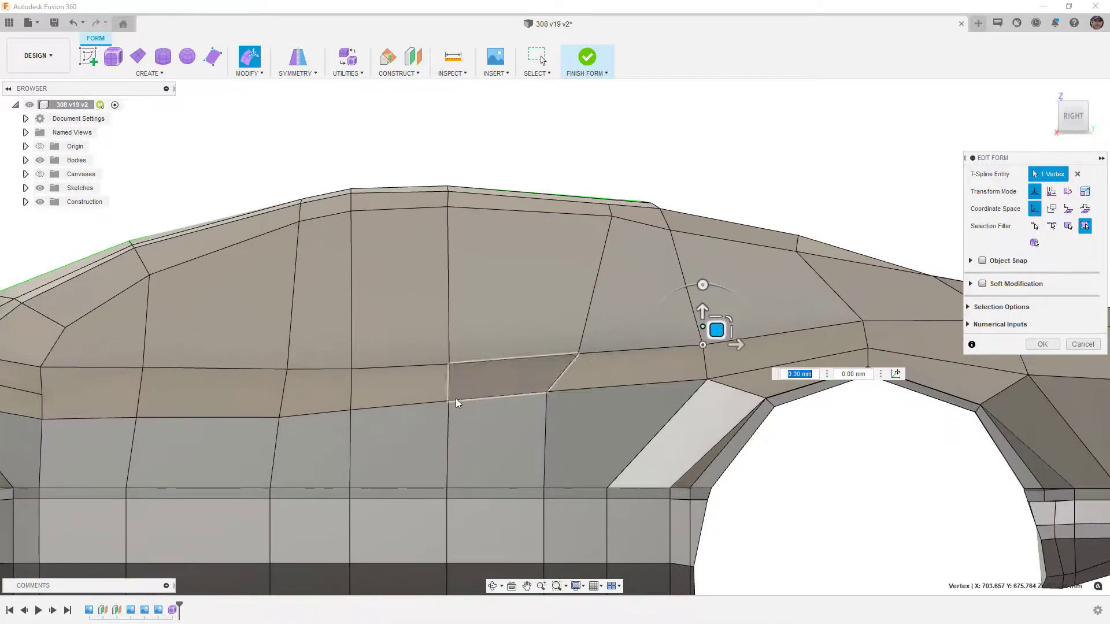
left_click_drag(278, 416, 367, 394)
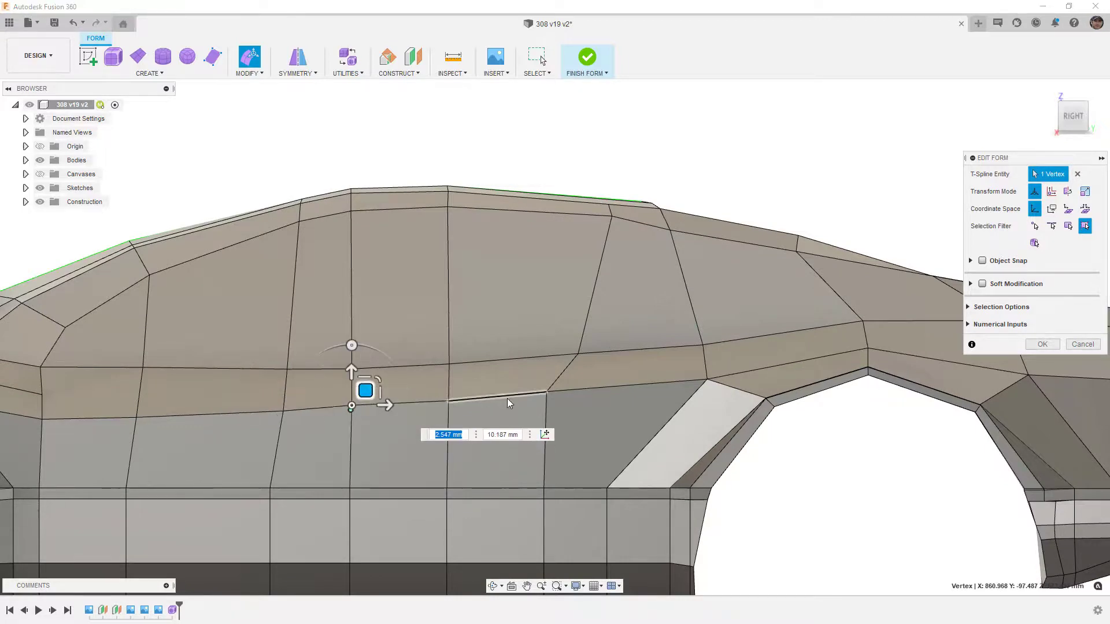
Check the edits in smooth display, return to box display, and view the car obliquely from the front
scroll(619, 377, "down", 4)
scroll(431, 401, "up", 3)
key("alt+3")
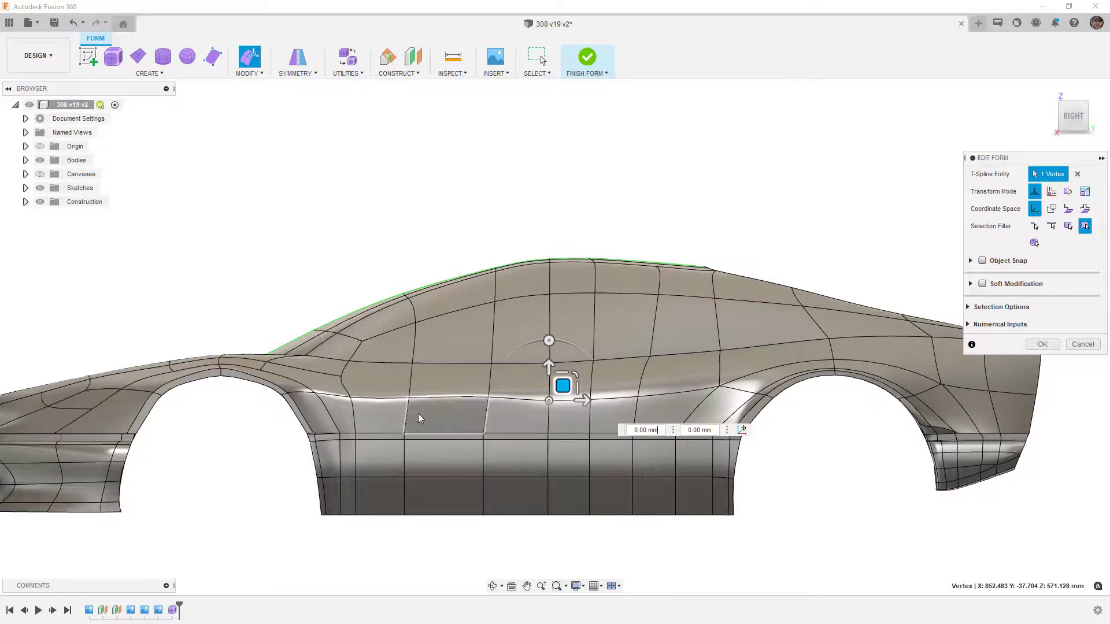
scroll(373, 403, "up", 3)
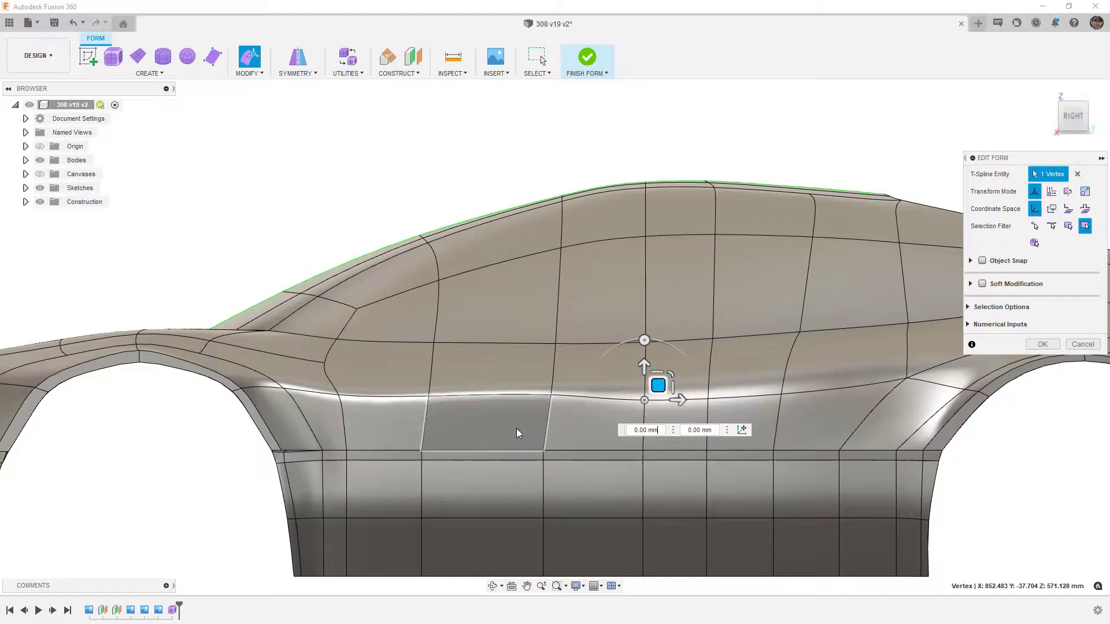
key("alt+1")
middle_click_drag(437, 389, 540, 441, "shift")
Select four edges along the side shoulder line and move the chain outward
left_click(460, 281)
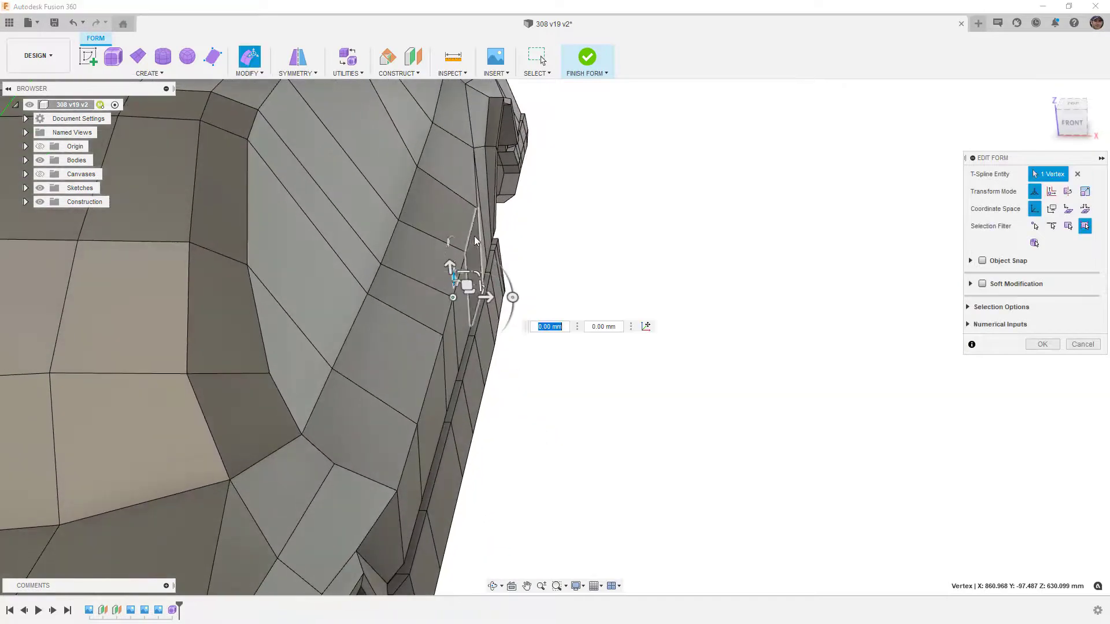
left_click(459, 279, "shift")
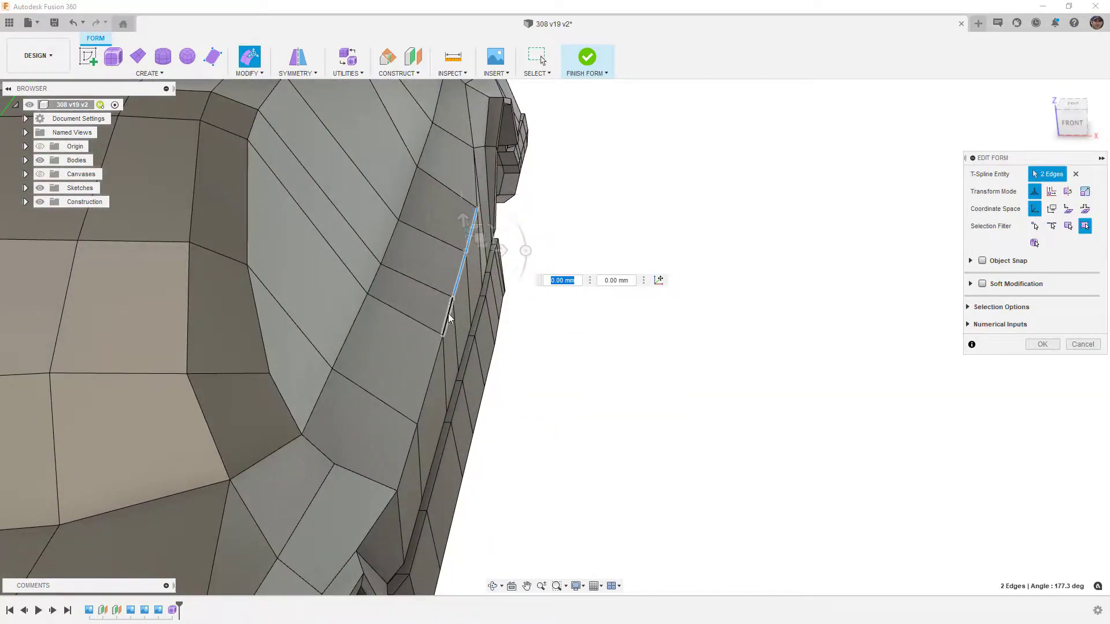
left_click(449, 319, "shift")
left_click(431, 363, "shift")
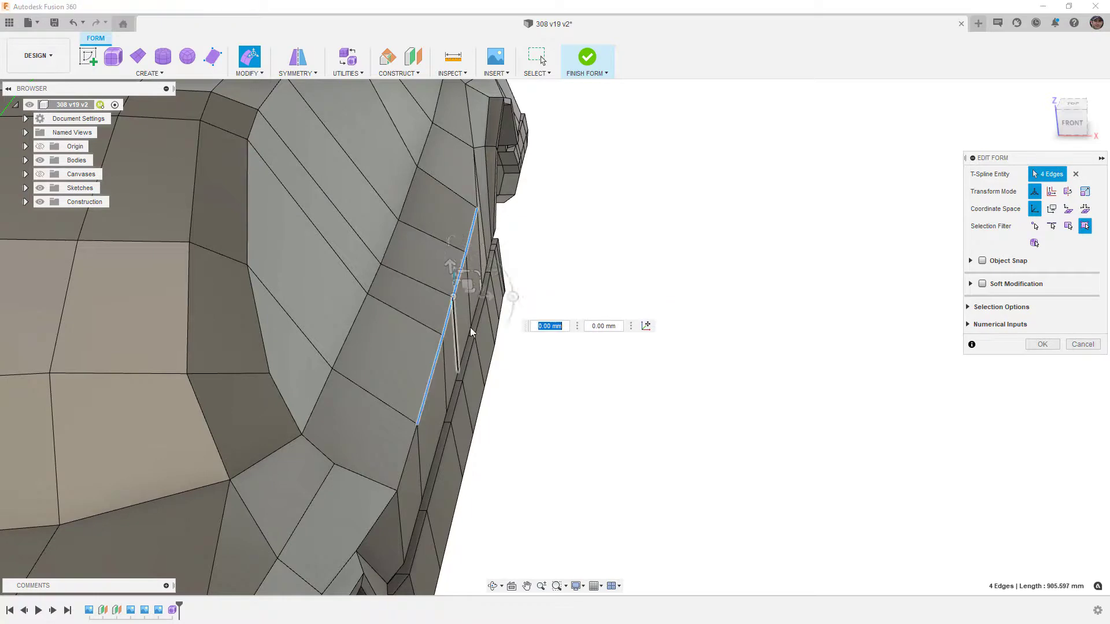
left_click_drag(502, 297, 479, 297)
Show the body smooth, view it from the right and three-quarter angles, and hide mesh edges
key("alt+3")
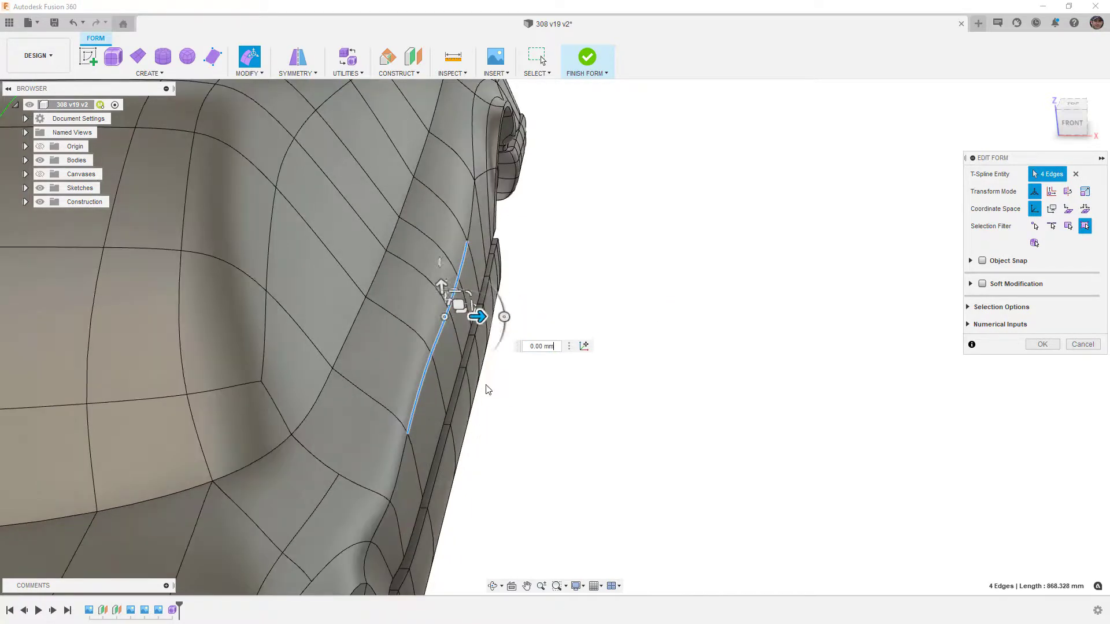
middle_click_drag(489, 412, 406, 420, "shift")
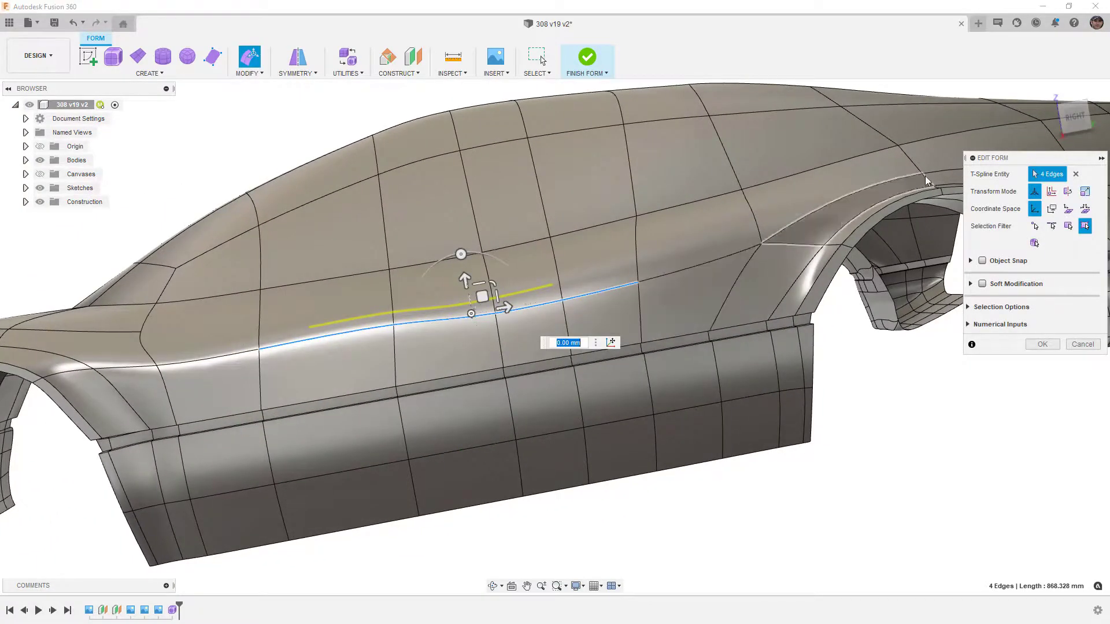
left_click(1074, 119)
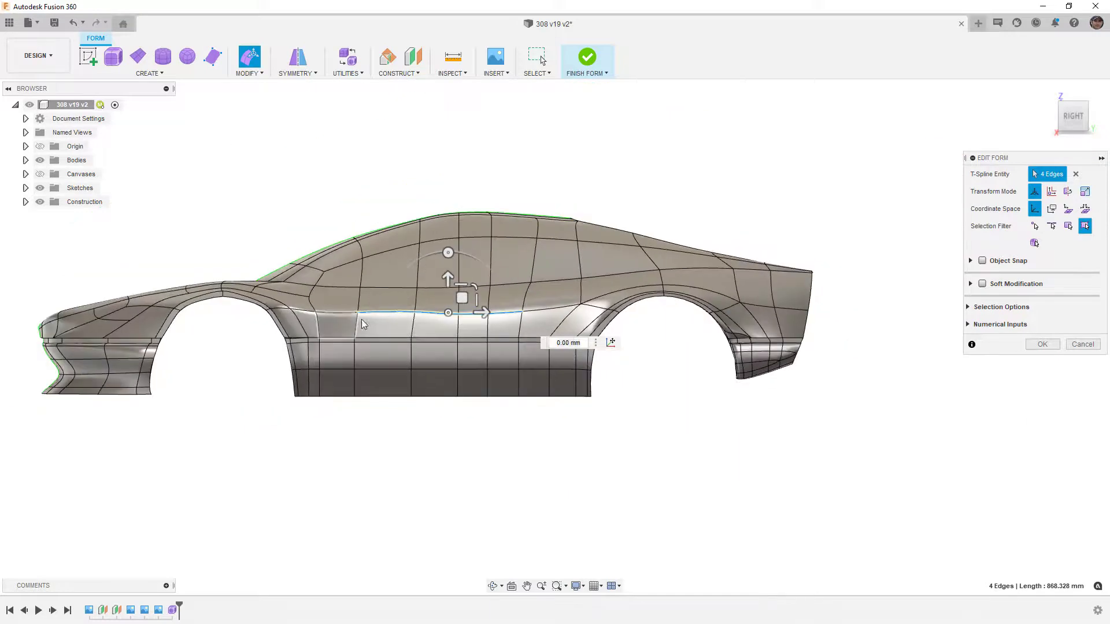
middle_click_drag(428, 434, 450, 484, "shift")
key("ctrl+4")
Inspect the smoothed car body from several angles and accept the Edit Form changes with OK
scroll(508, 333, "up", 3)
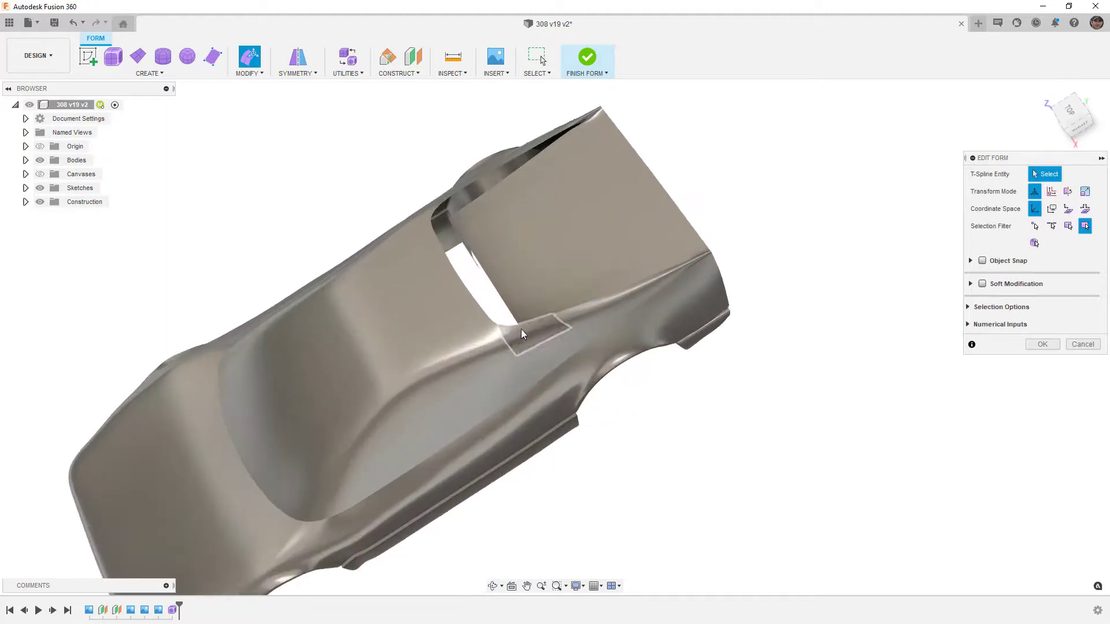
middle_click_drag(505, 338, 522, 349, "shift")
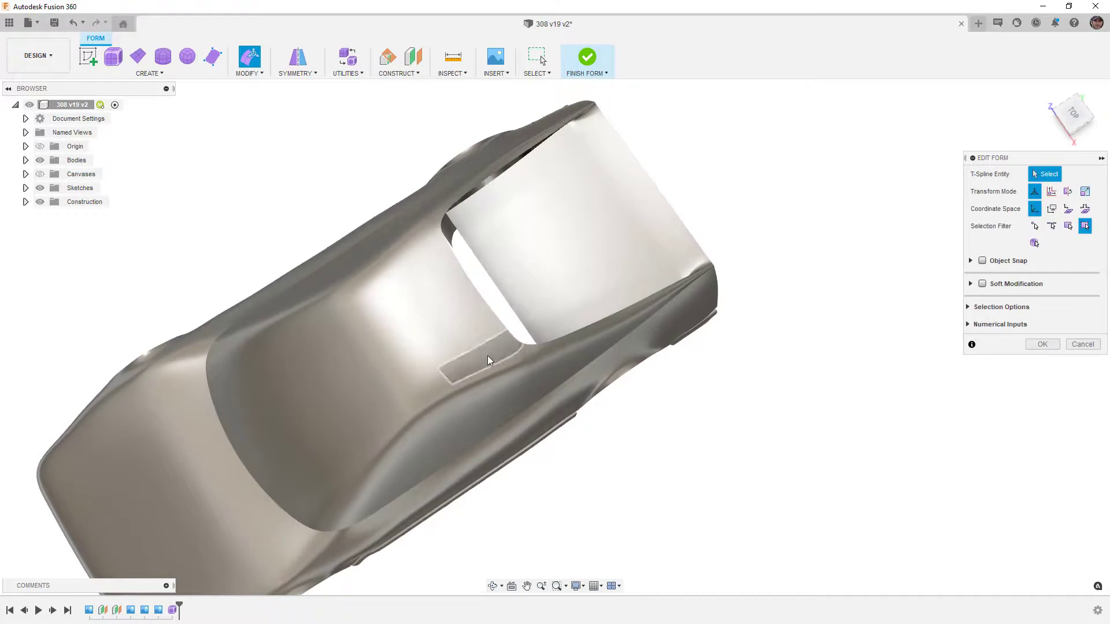
middle_click_drag(488, 370, 478, 305, "shift")
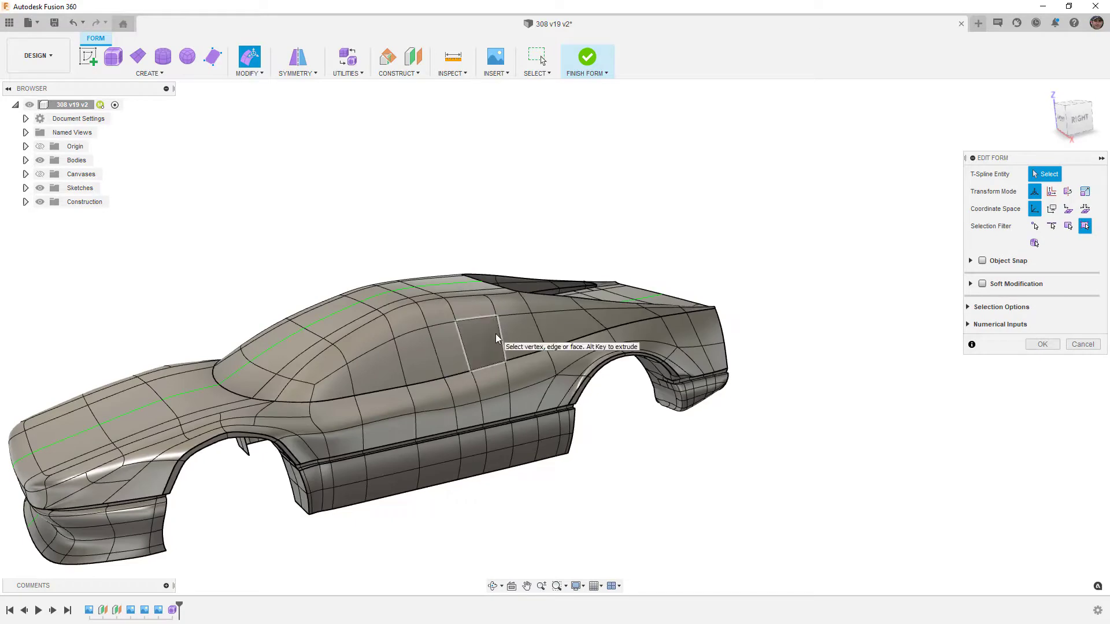
scroll(495, 338, "down", 3)
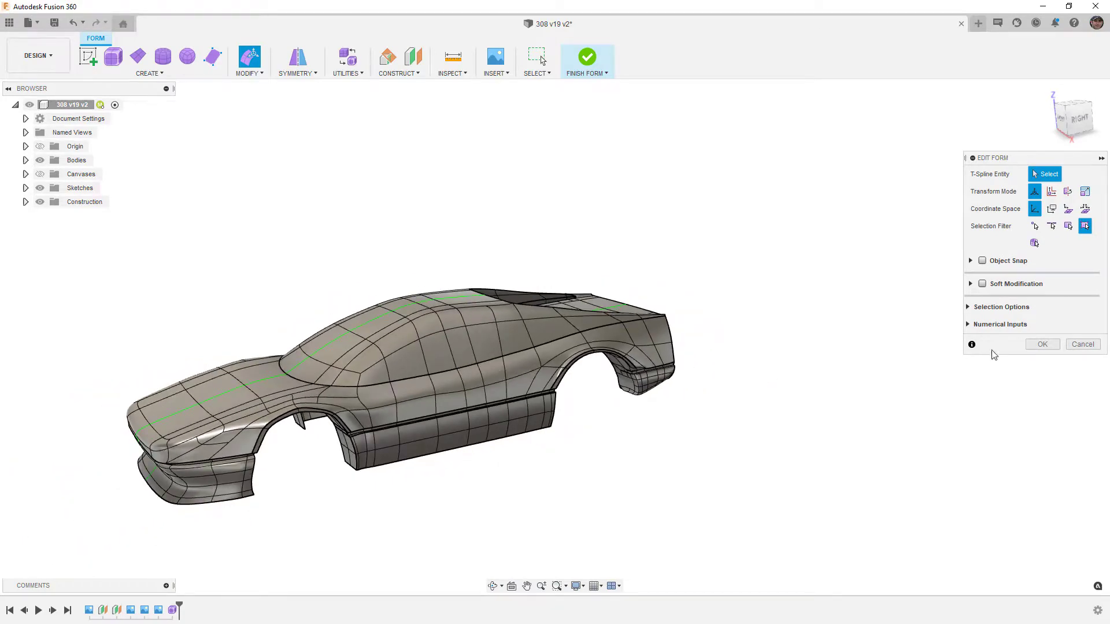
left_click(1041, 345)
middle_click_drag(842, 349, 696, 347, "shift")
scroll(672, 338, "up", 3)
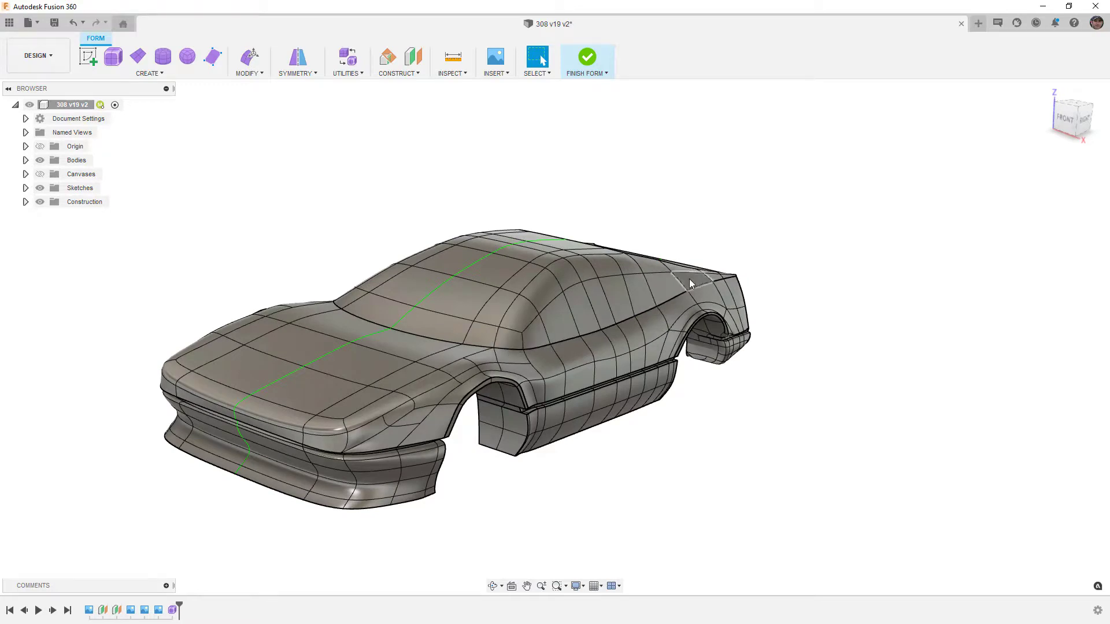
middle_click_drag(720, 280, 619, 320, "shift")
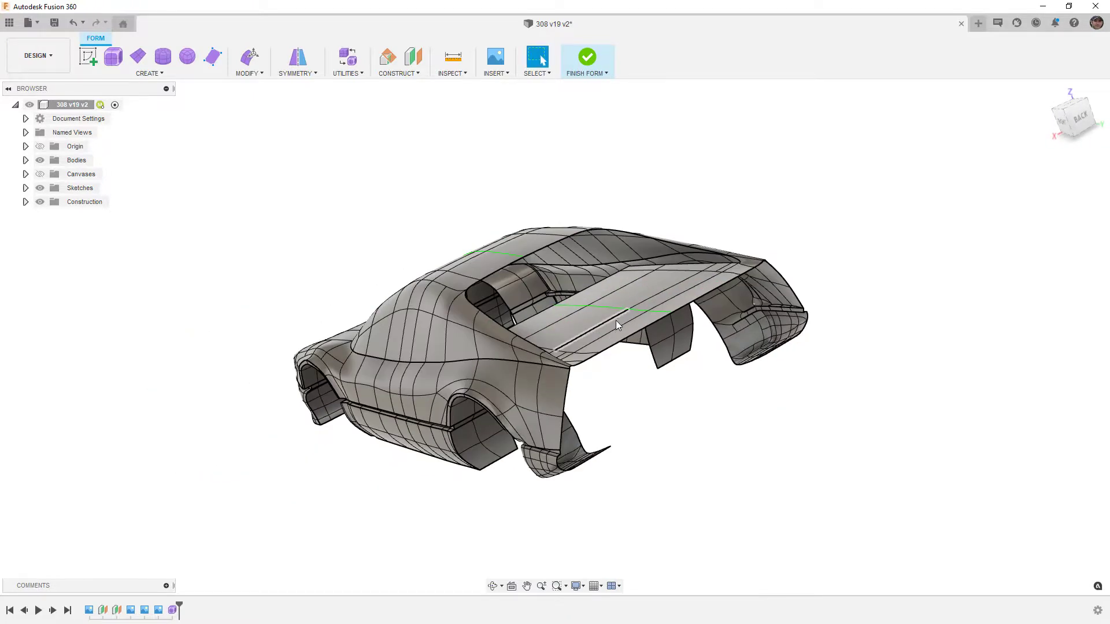
scroll(571, 365, "up", 5)
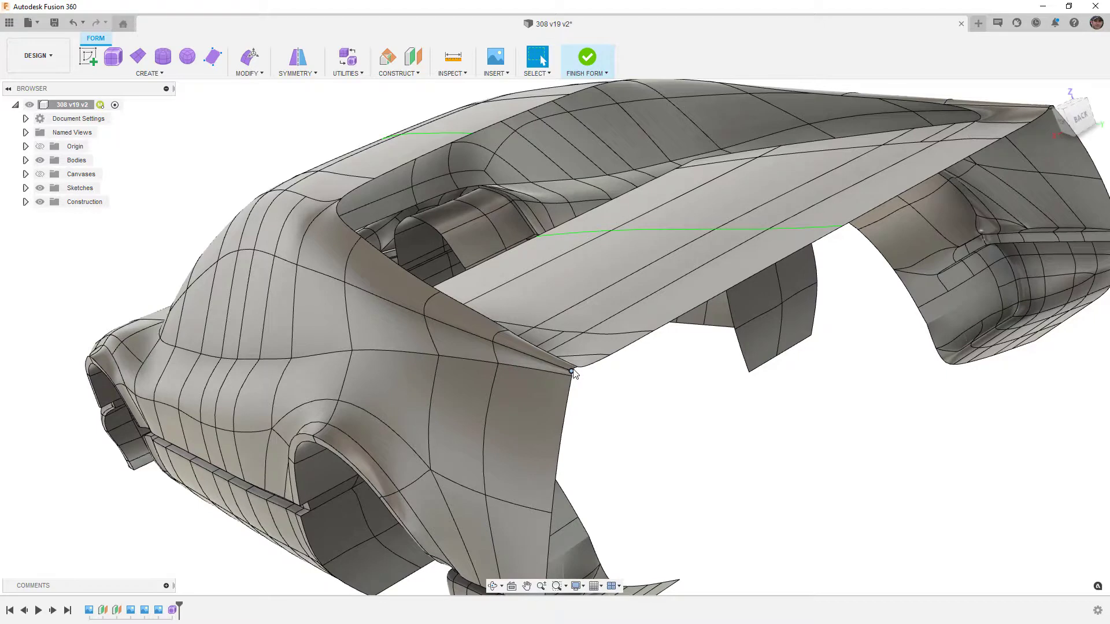
left_click(997, 122)
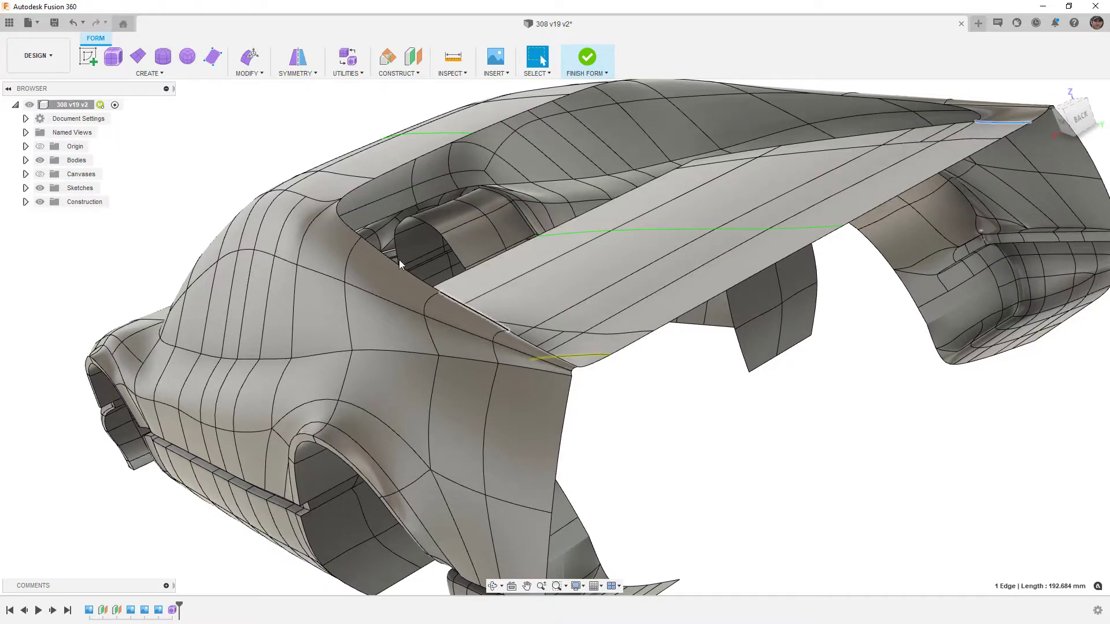
scroll(359, 211, "down", 5)
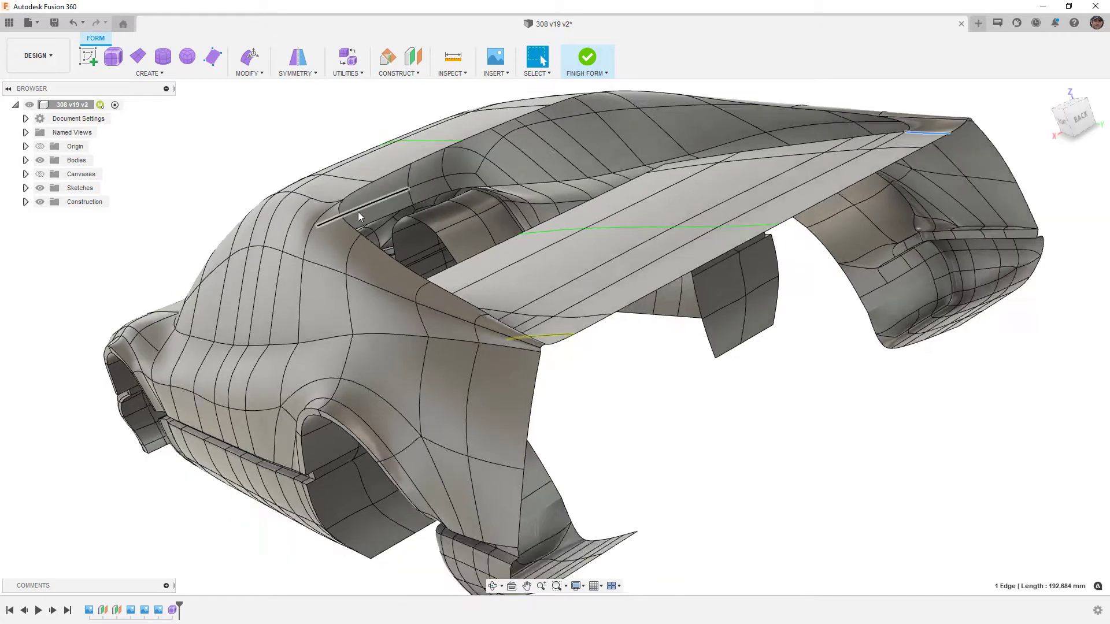
middle_click_drag(515, 298, 689, 289, "shift")
left_click(706, 301)
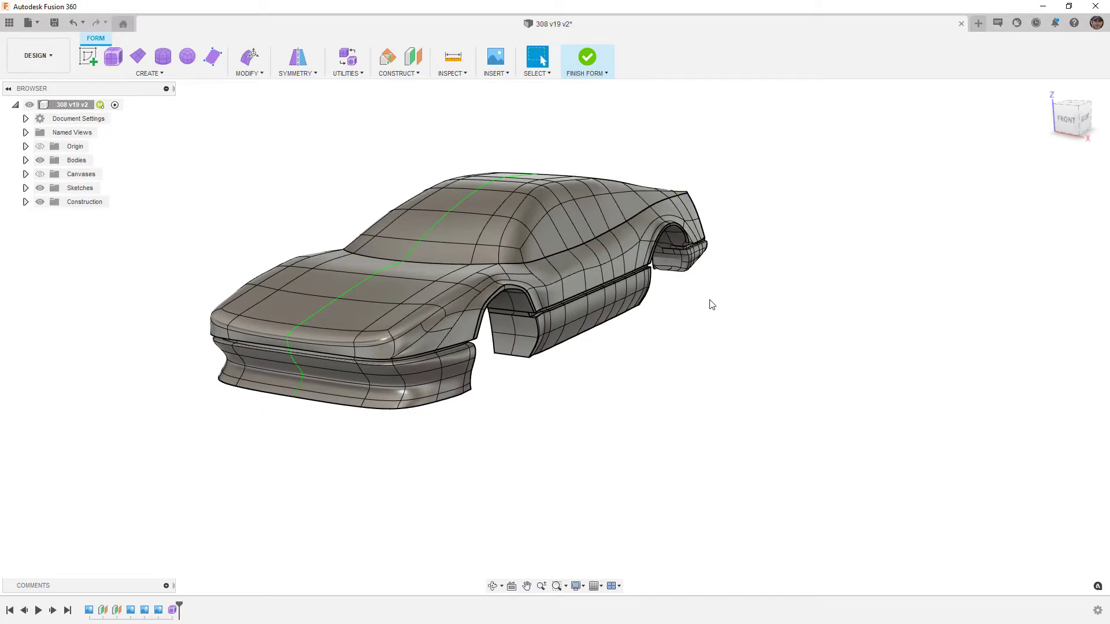
middle_click_drag(712, 305, 759, 345, "shift")
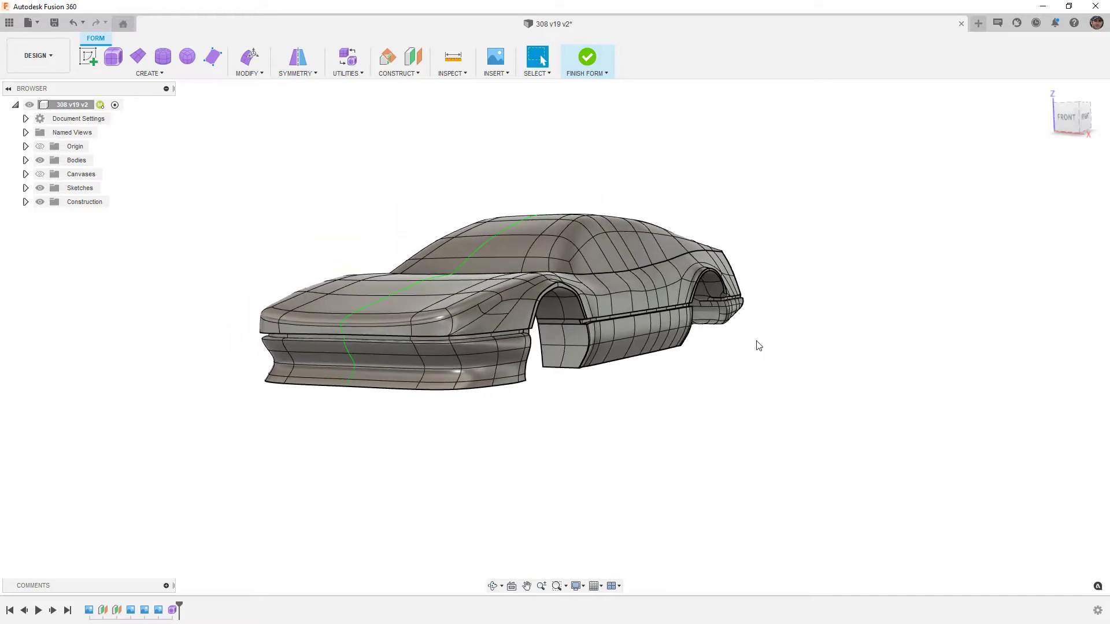